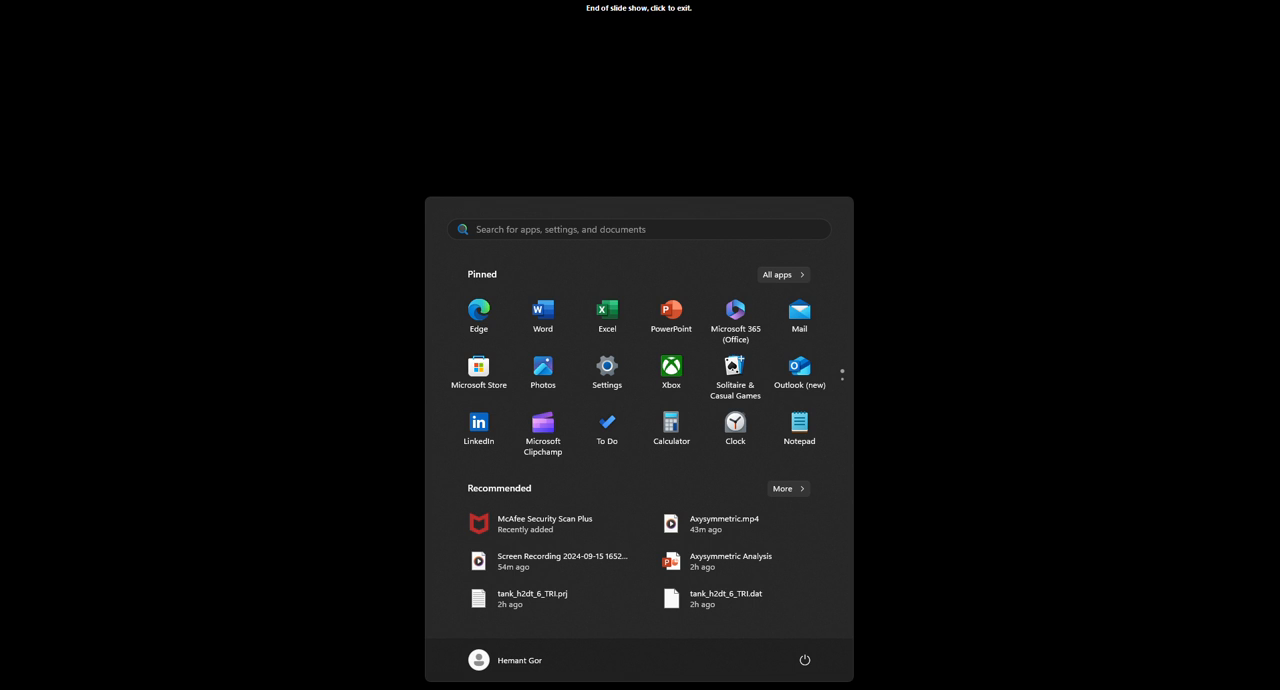
Find and launch FEAST 2023, and maximize its window.
type("fe")
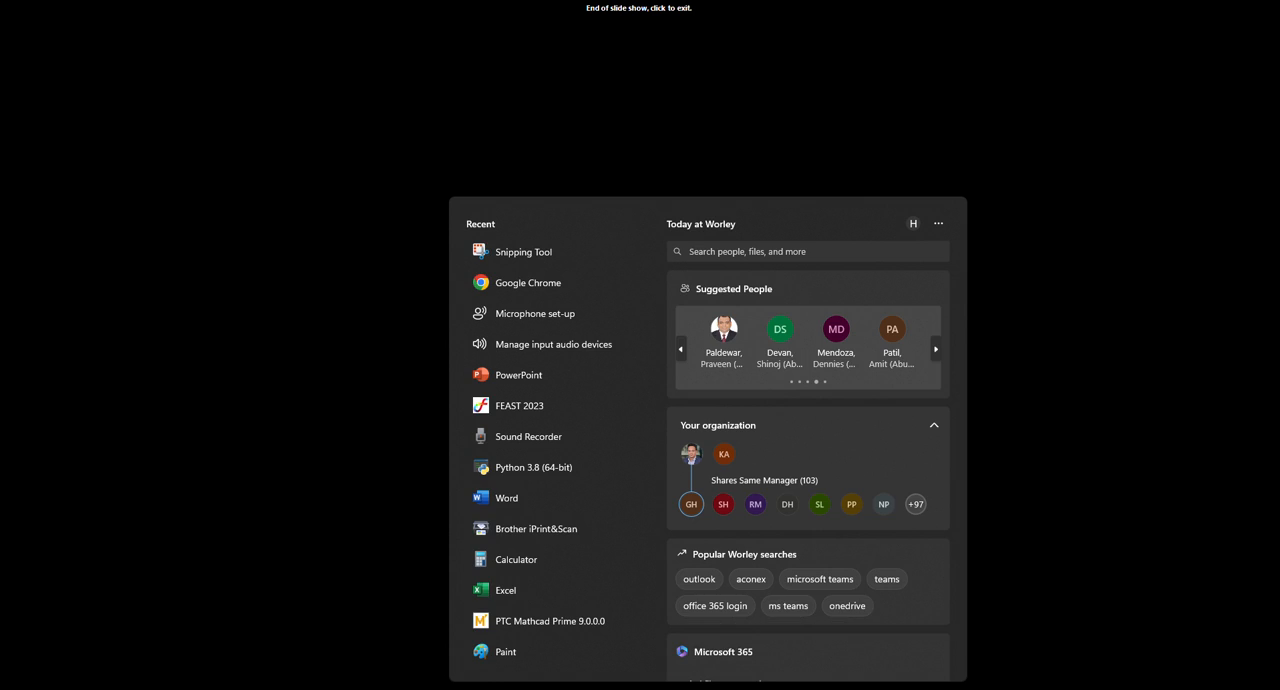
type("s")
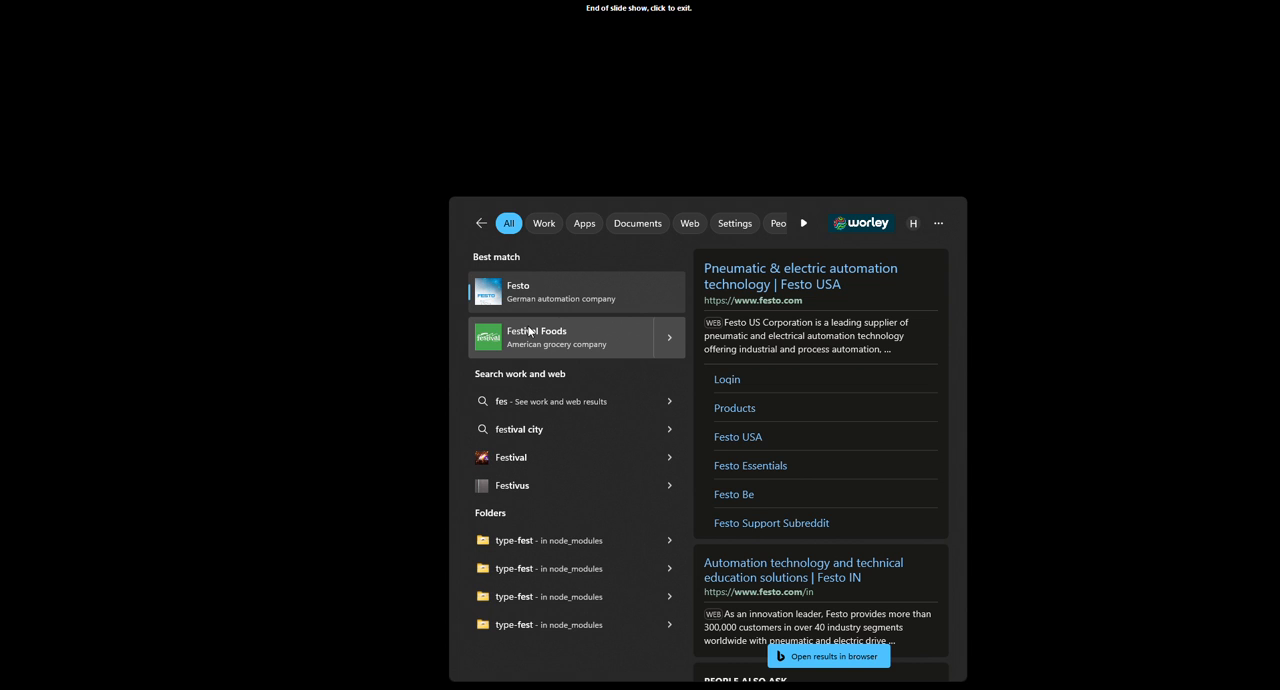
key("BackSpace")
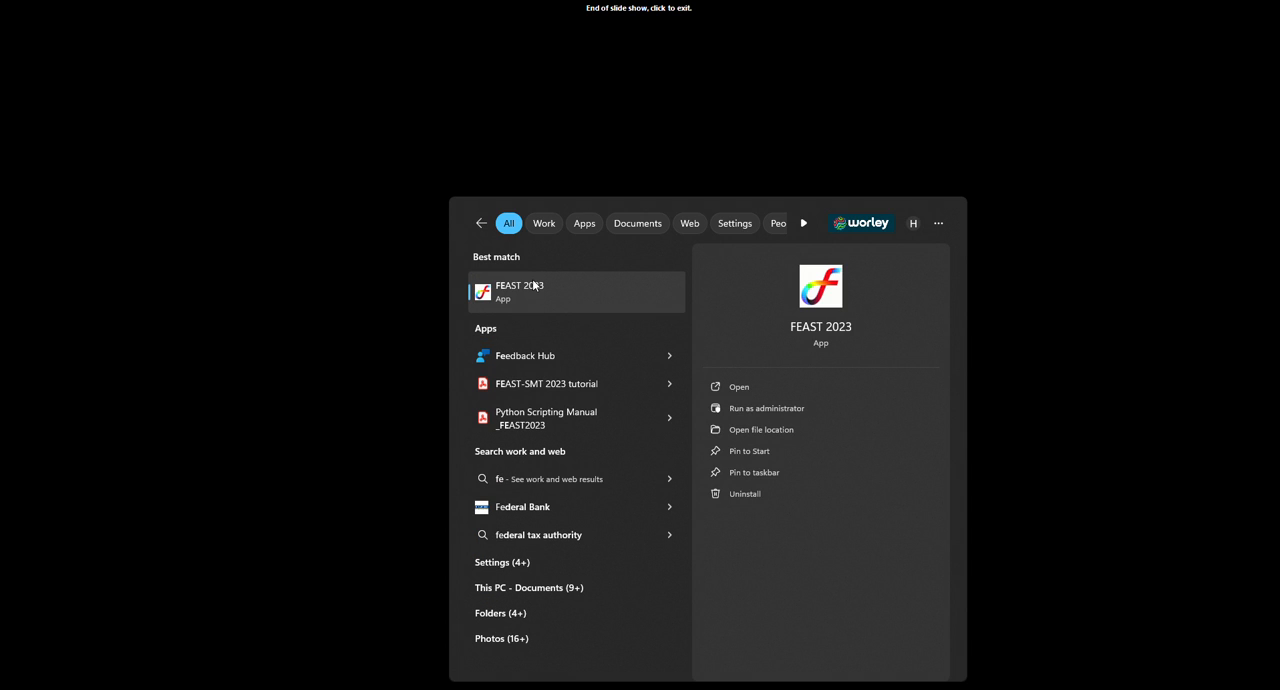
left_click(542, 305)
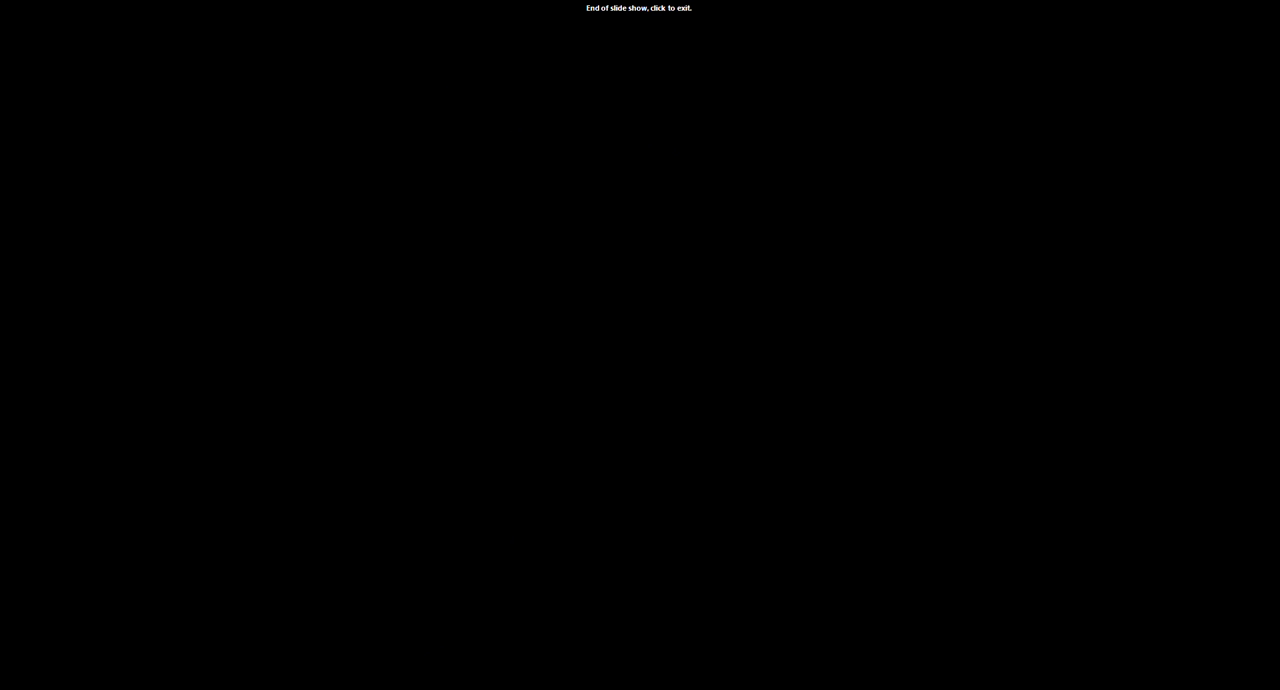
key("super")
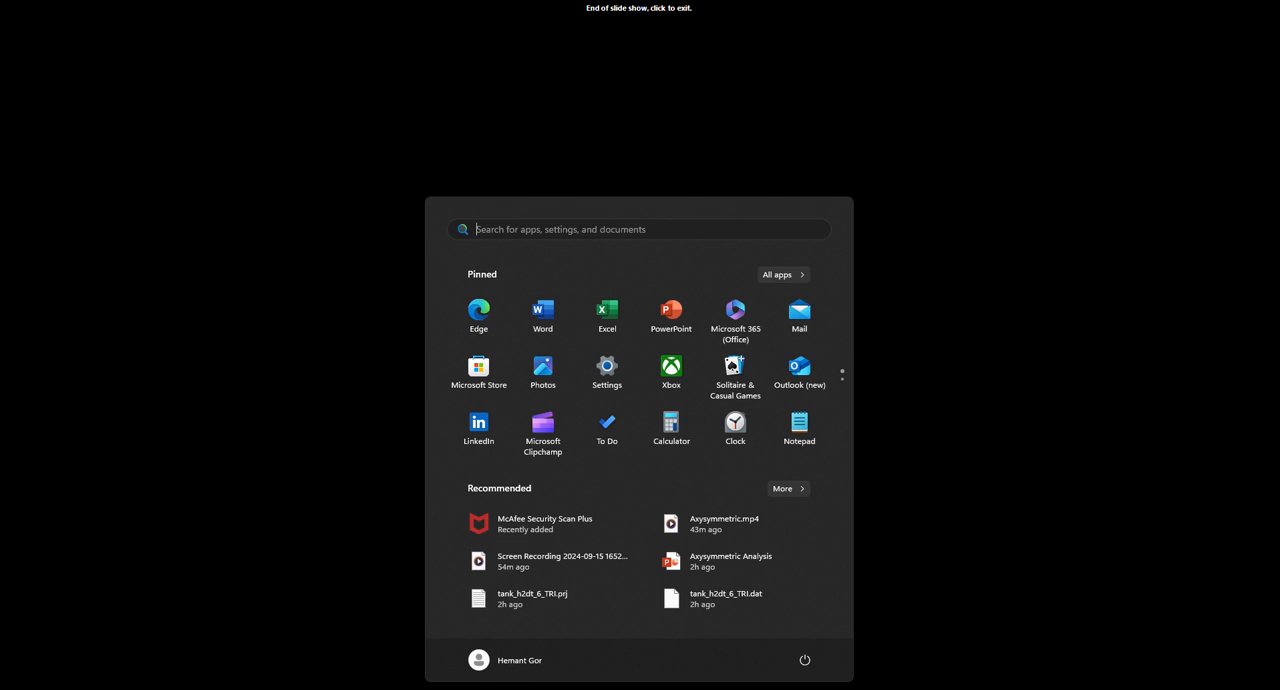
left_click(828, 688)
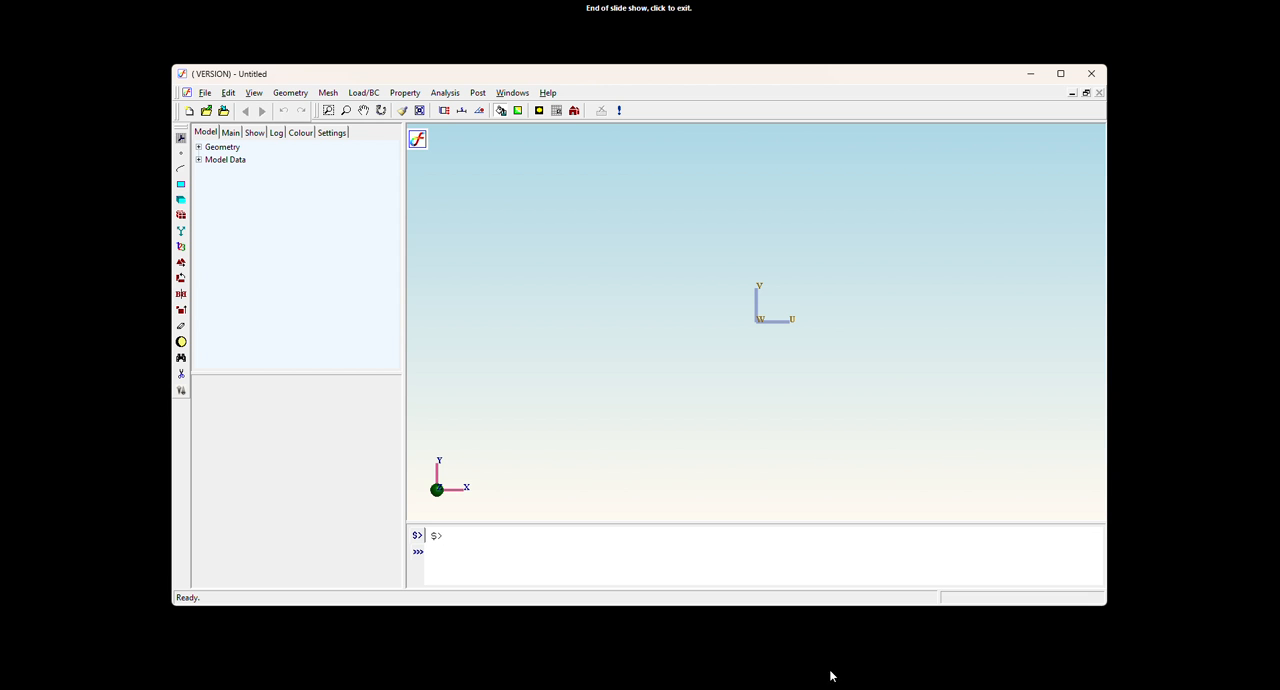
left_click(1064, 74)
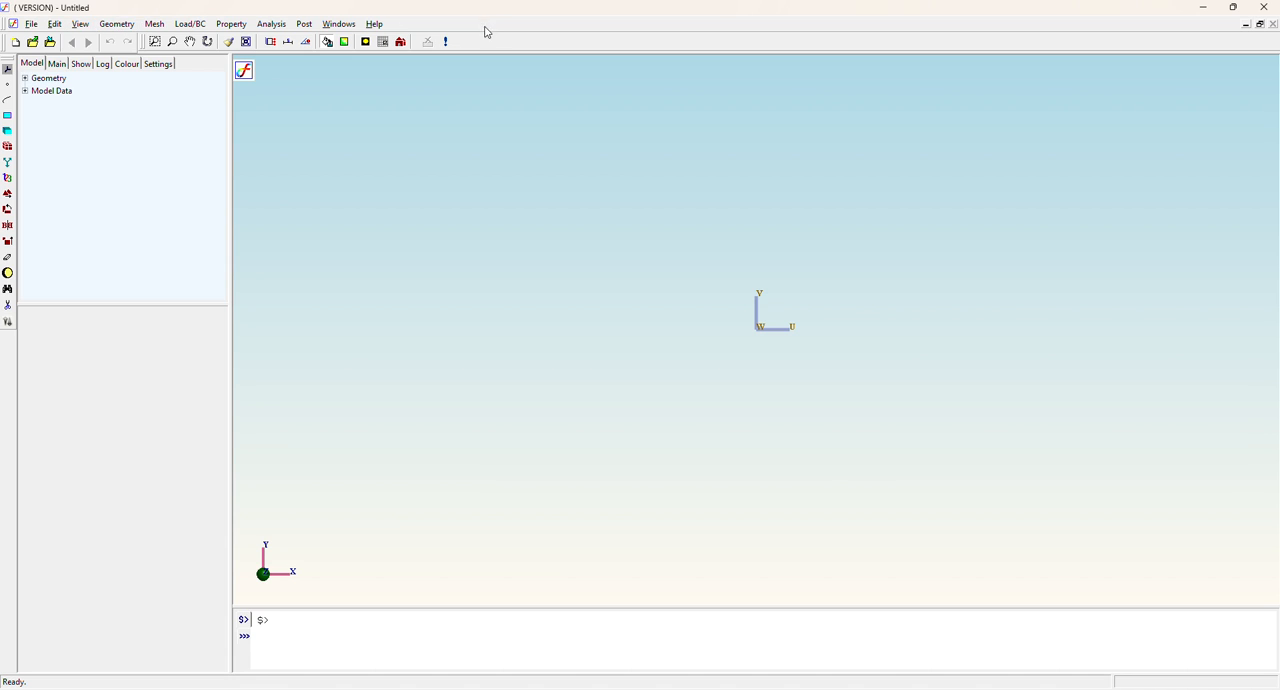
Show the command log and add a key point at coordinates 2.5, 0, 0.
left_click(104, 65)
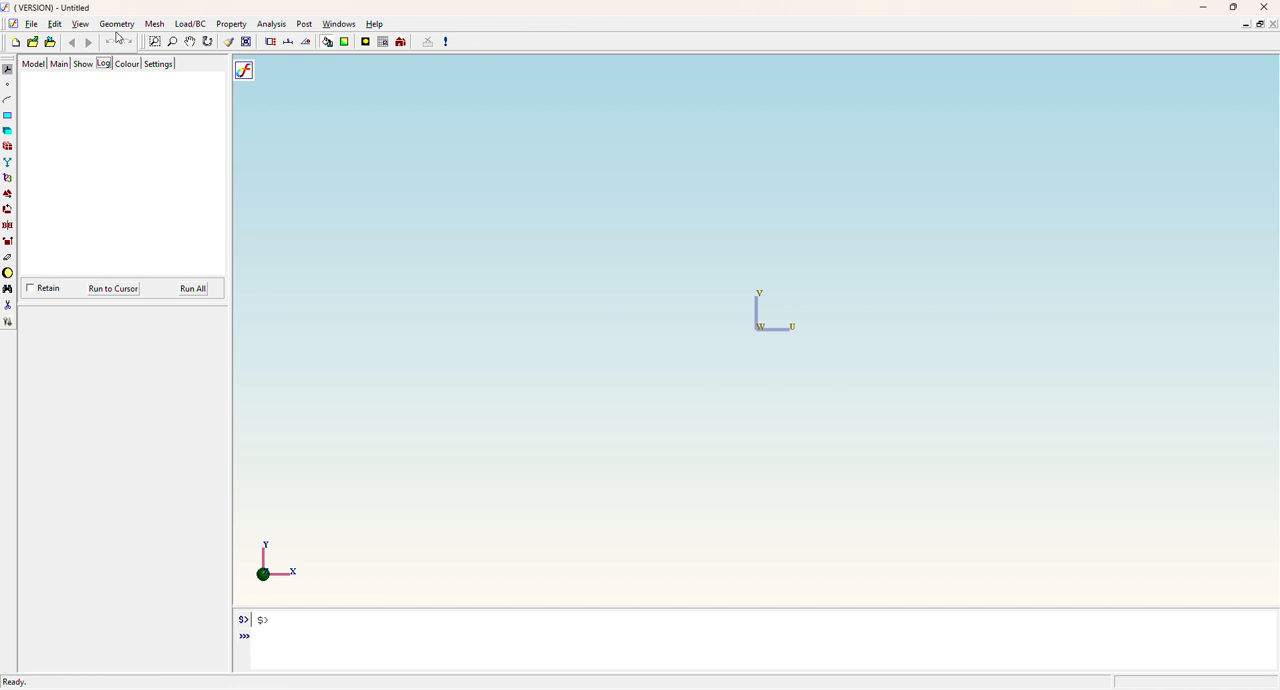
left_click(117, 24)
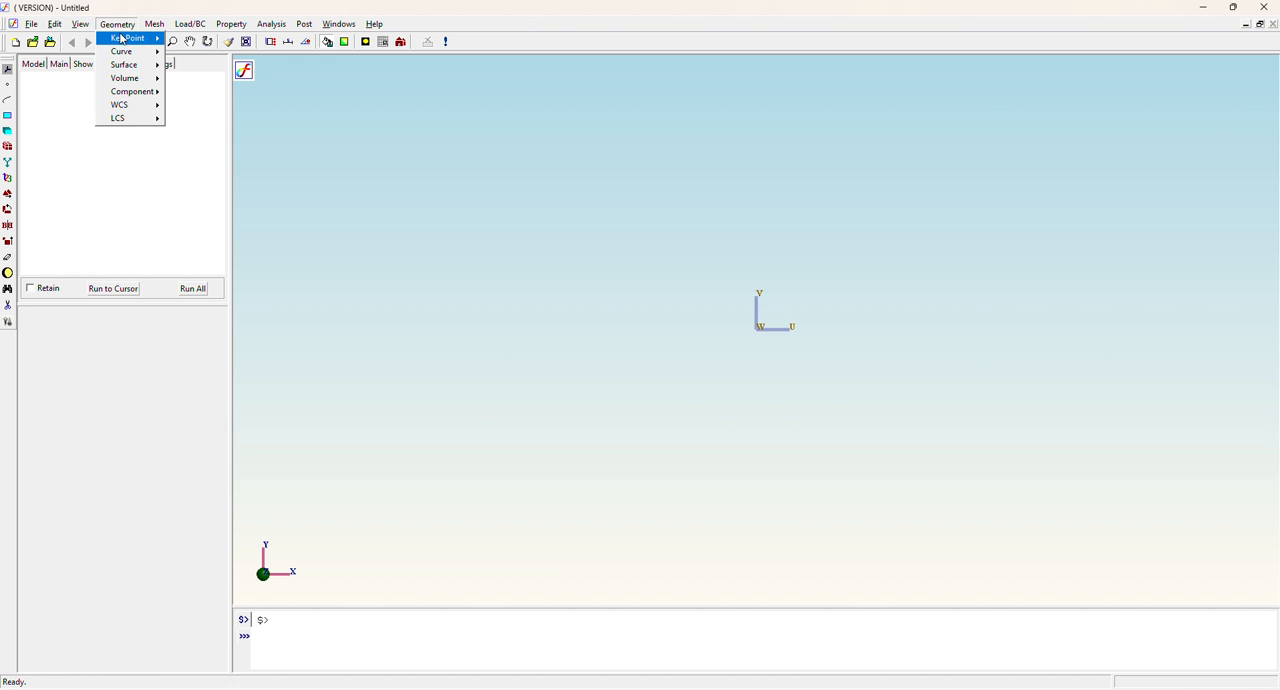
mouse_move(127, 40)
mouse_move(197, 42)
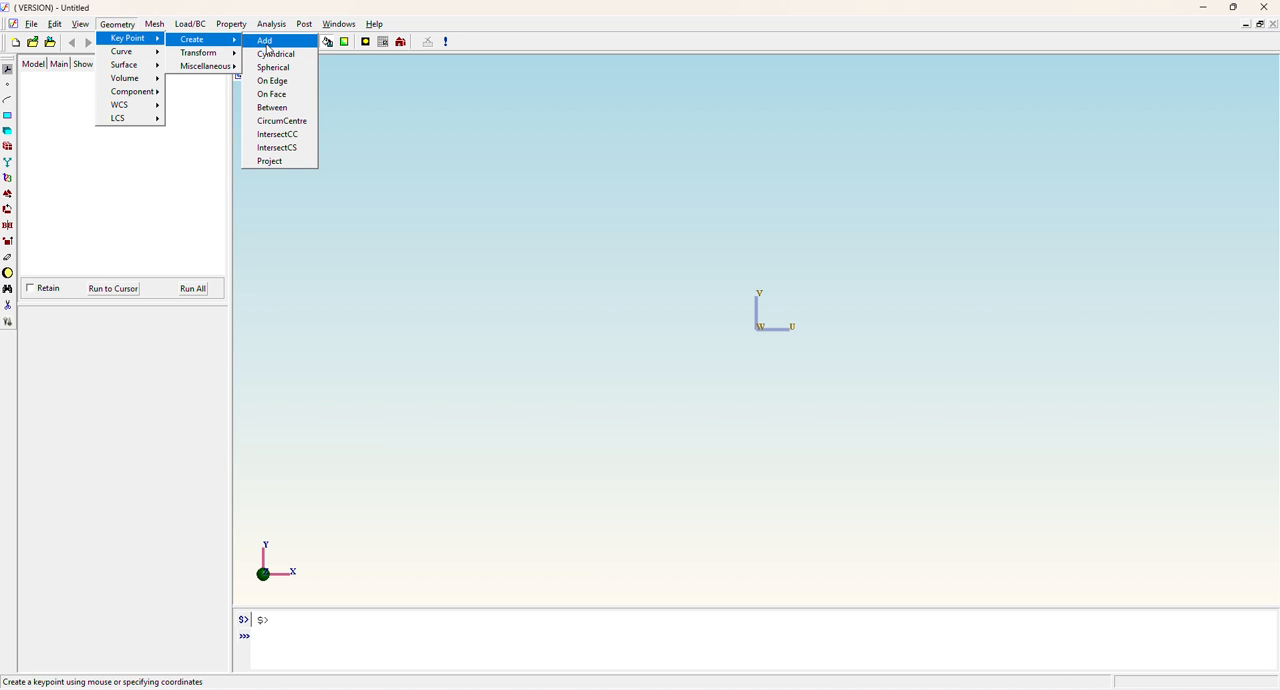
left_click(267, 42)
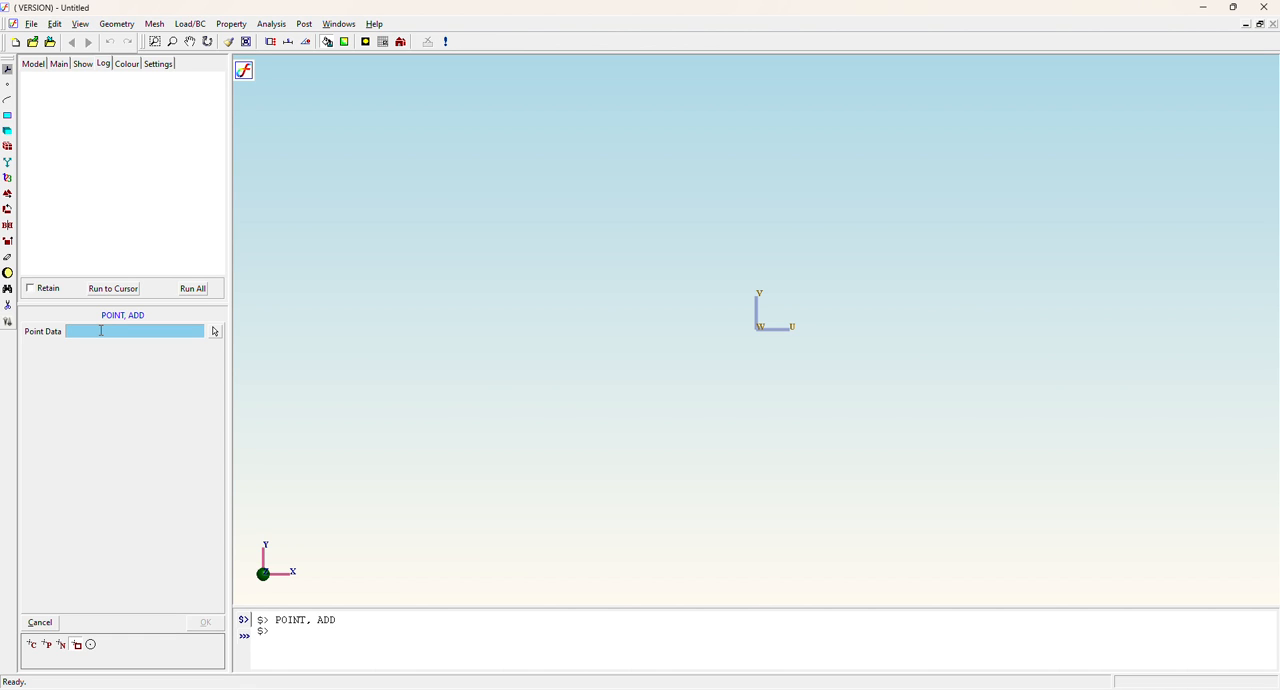
type("2")
type(".5,0")
type(",")
type("0:0")
left_click(206, 622)
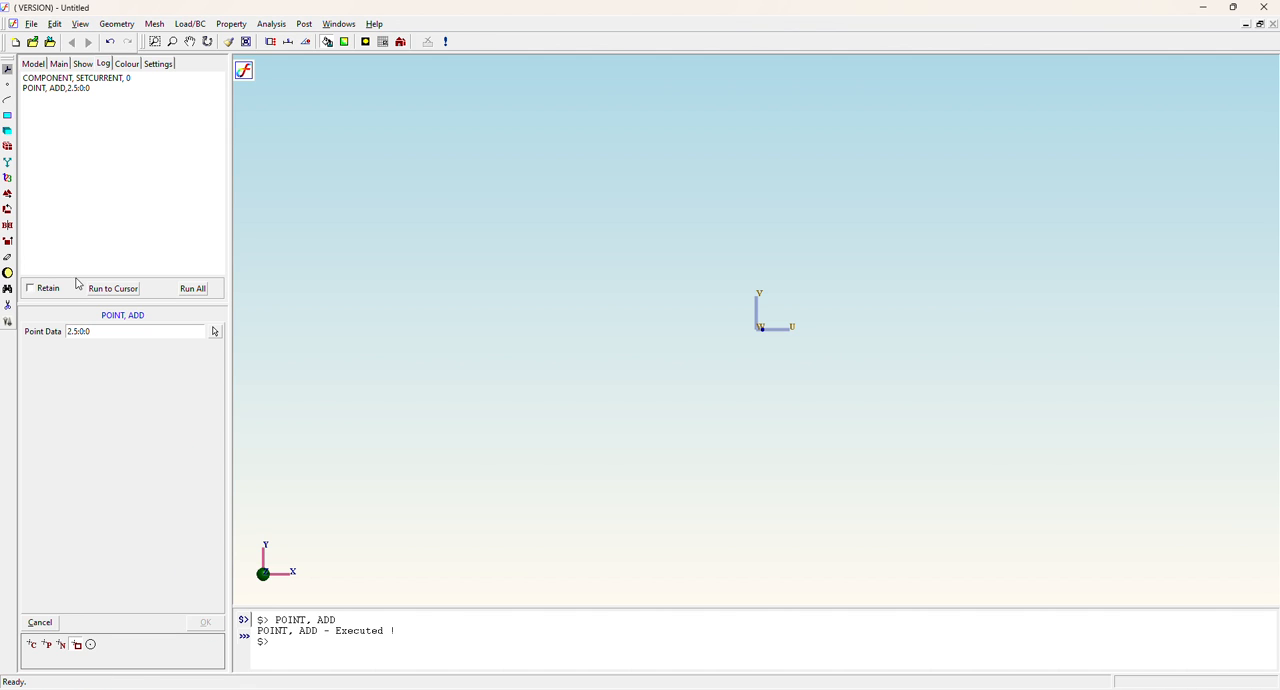
Add two more key points at coordinates 2.8, 0, 0 and 2.8, 3, 0.
double_click(76, 331)
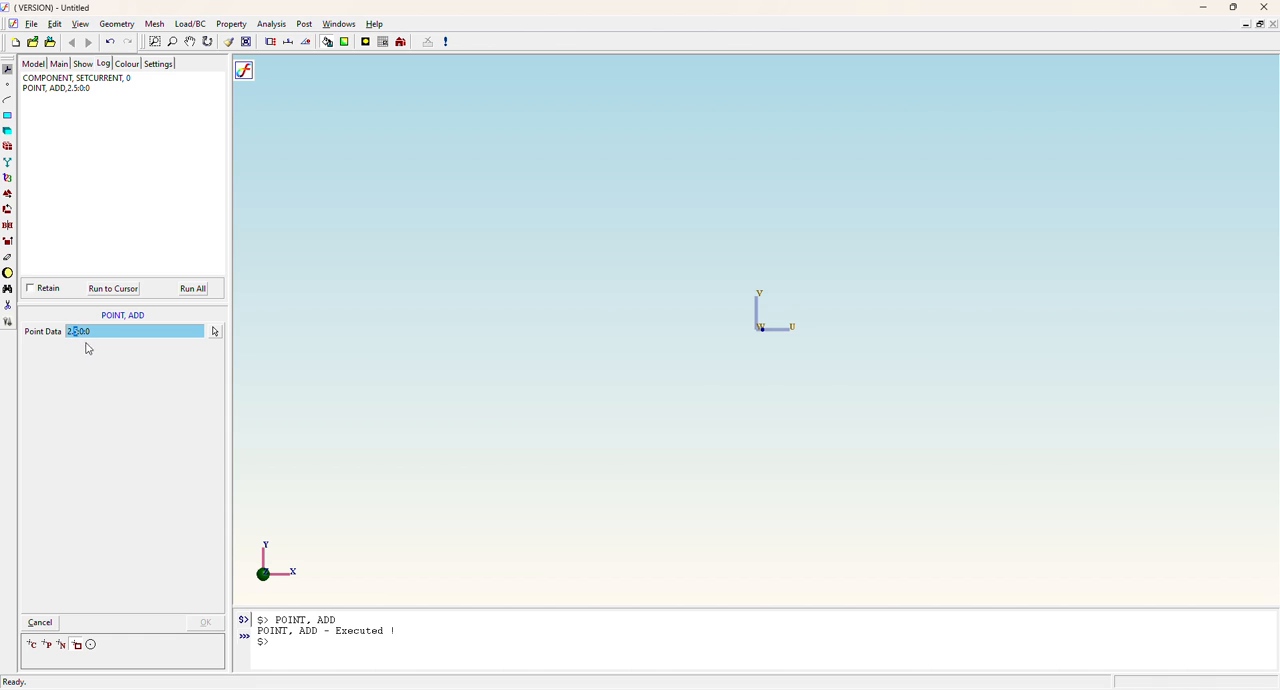
type("8")
left_click(203, 625)
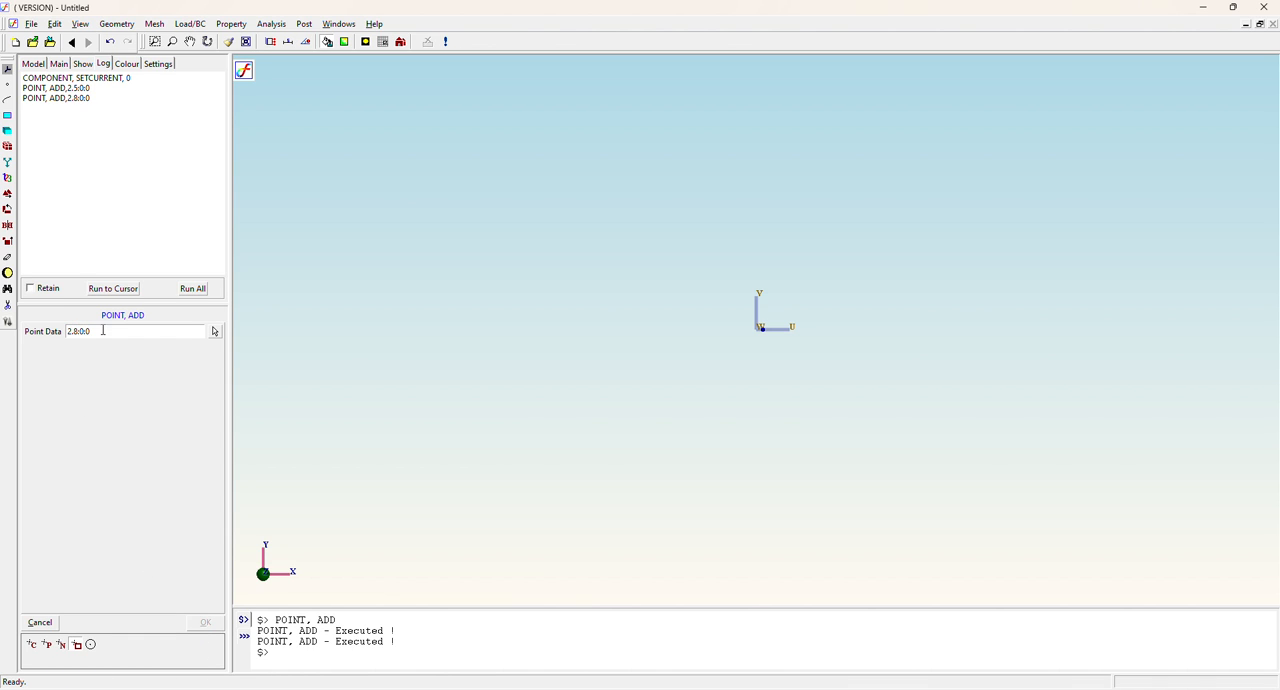
double_click(85, 331)
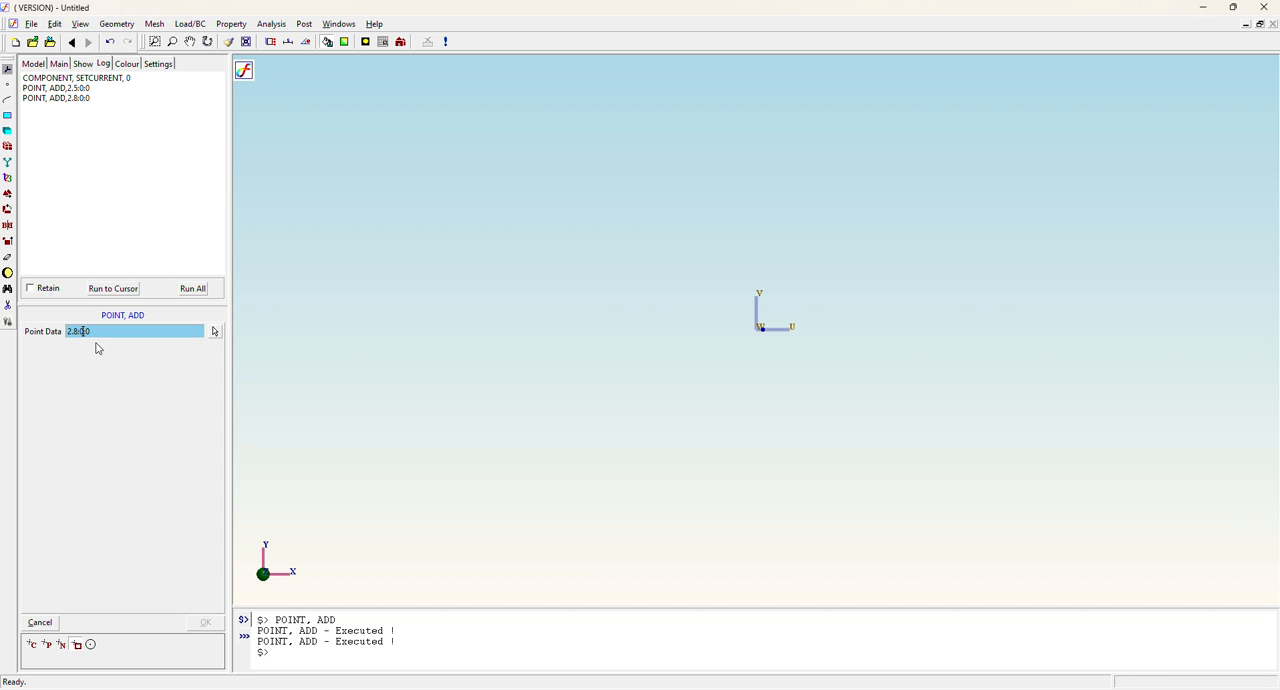
key("BackSpace")
type("3")
left_click(206, 622)
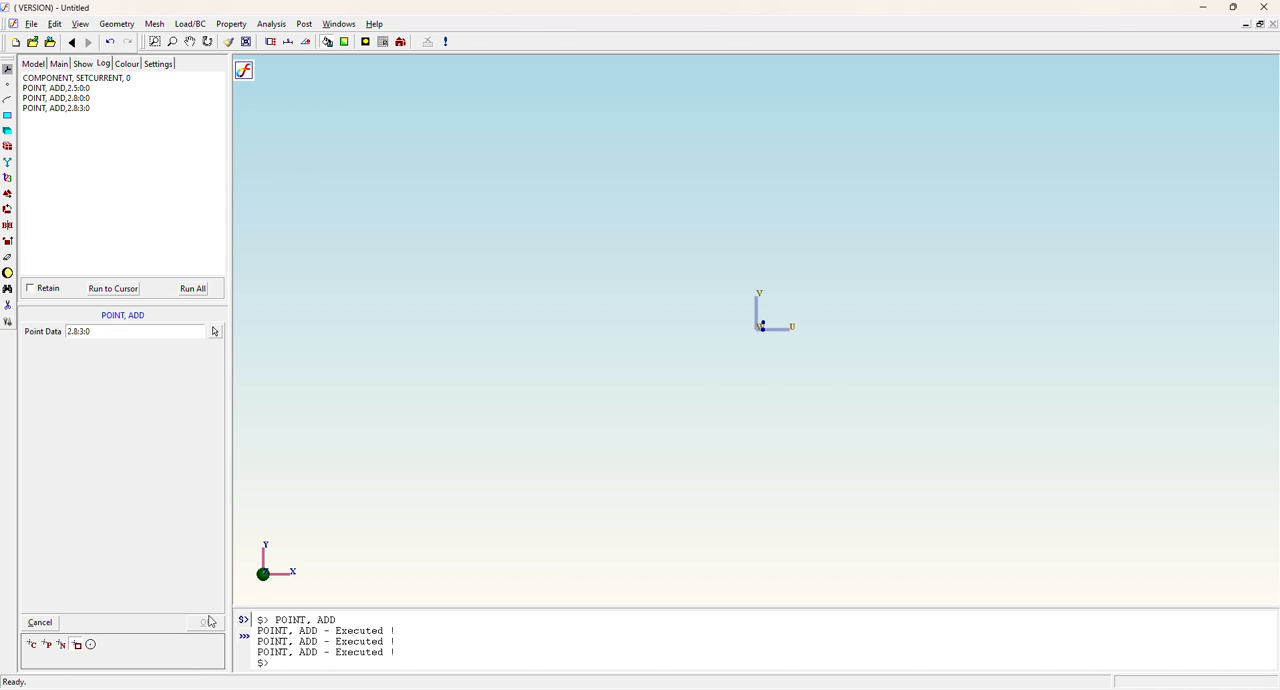
Add the fourth corner key point at coordinates 2.5, 3, 0.
double_click(77, 336)
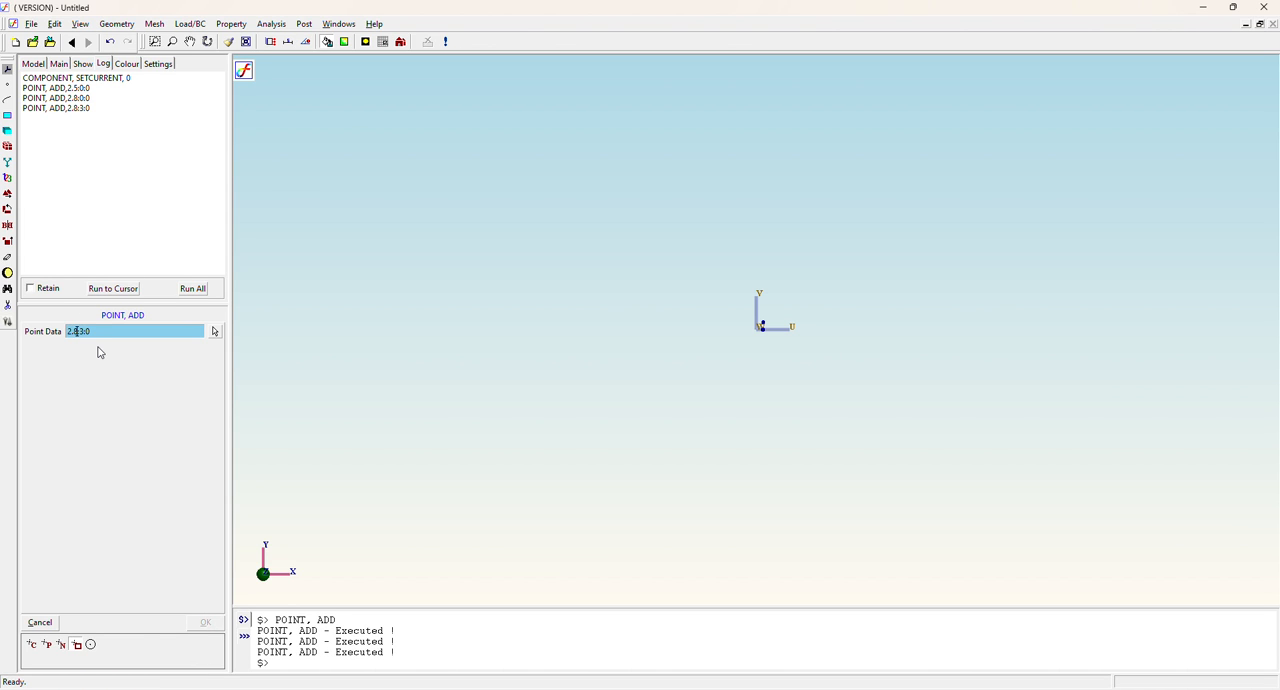
type("2.5:3:0")
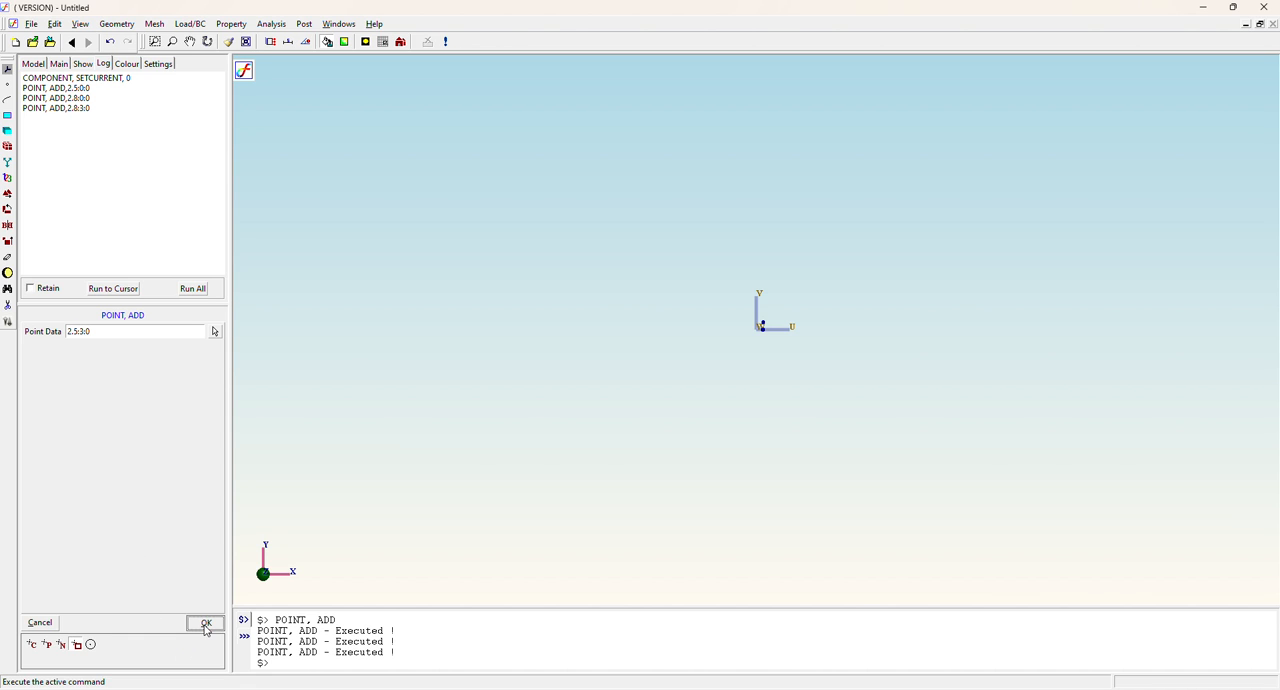
left_click(206, 625)
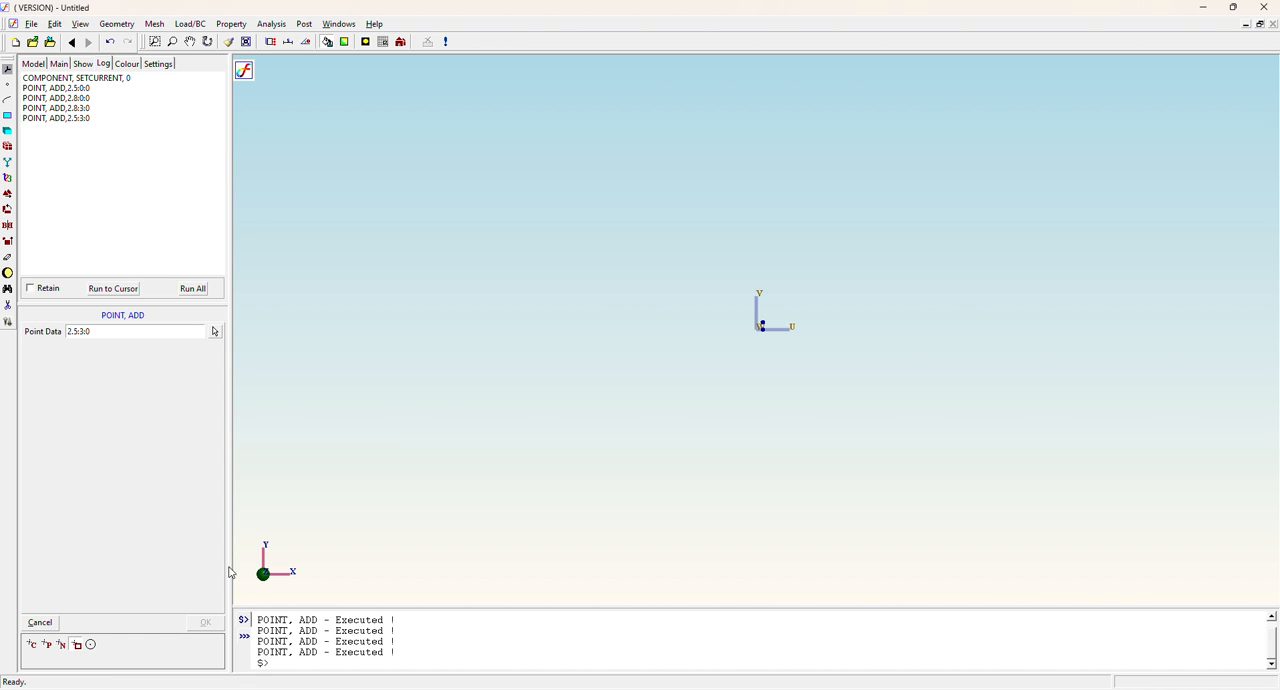
Create a QUAD surface through the four key points, going around the corners in order from P1 to P4.
left_click(80, 24)
left_click(112, 167)
left_click(116, 24)
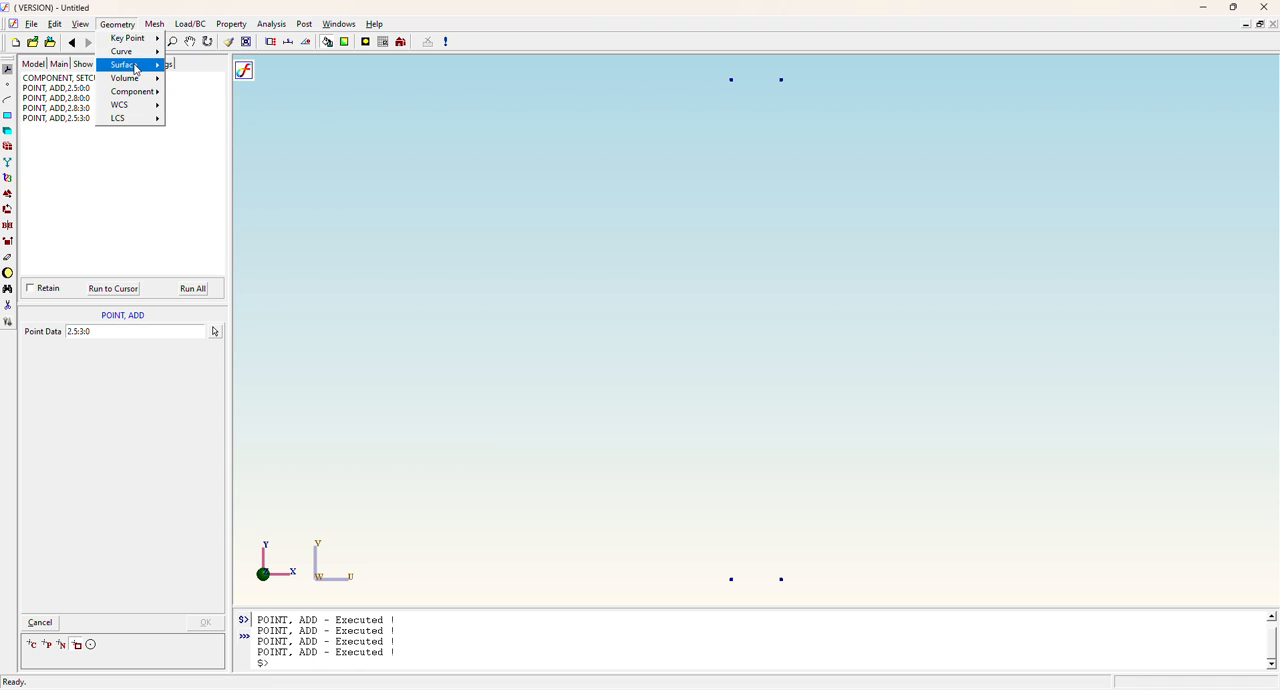
mouse_move(136, 68)
mouse_move(236, 66)
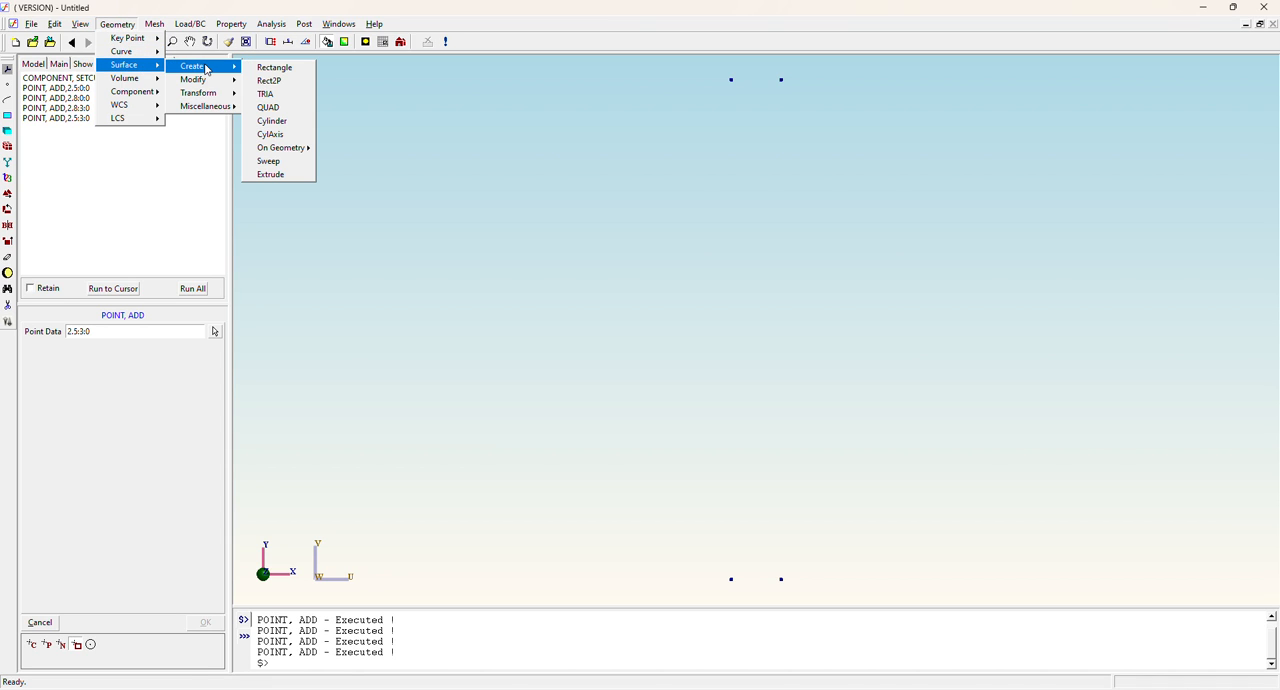
left_click(270, 108)
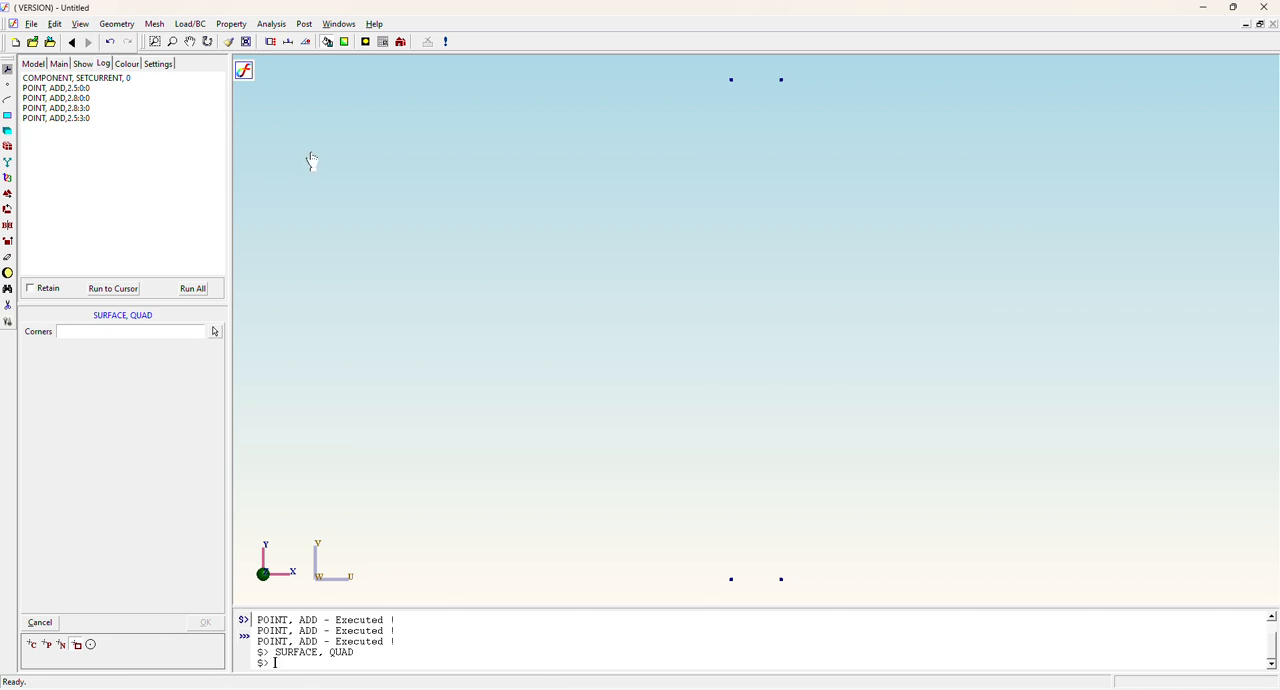
left_click(732, 581)
left_click(781, 580)
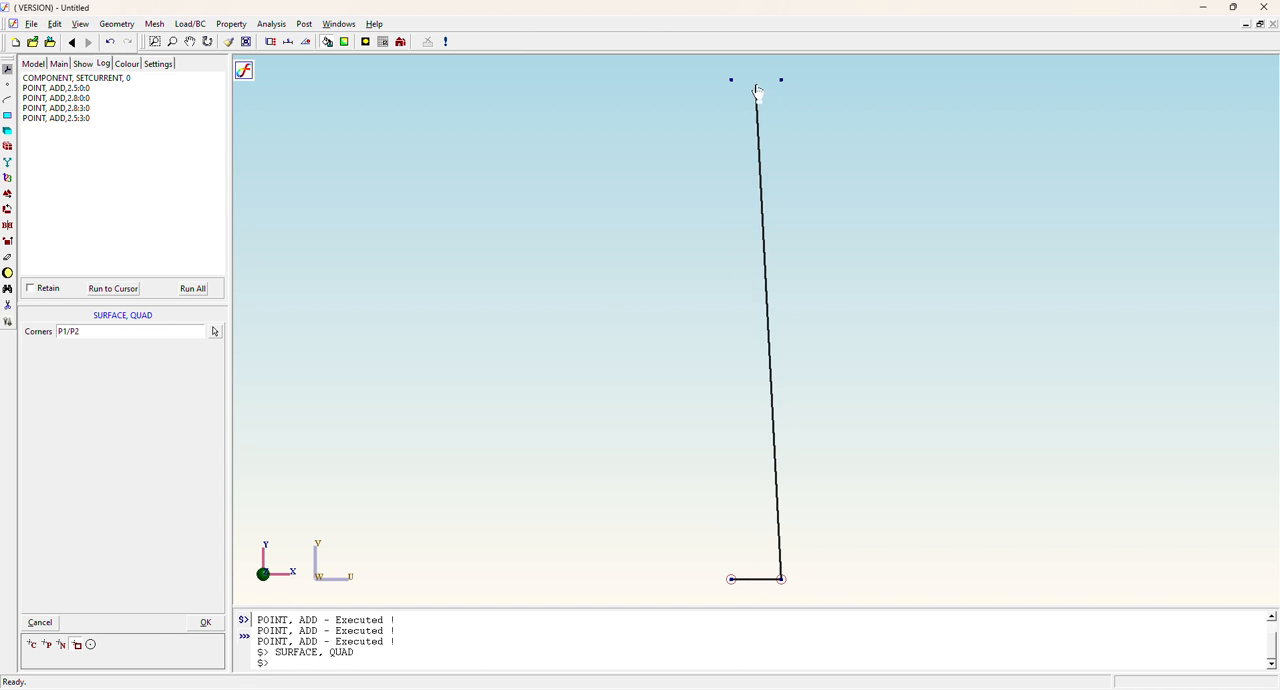
left_click(781, 80)
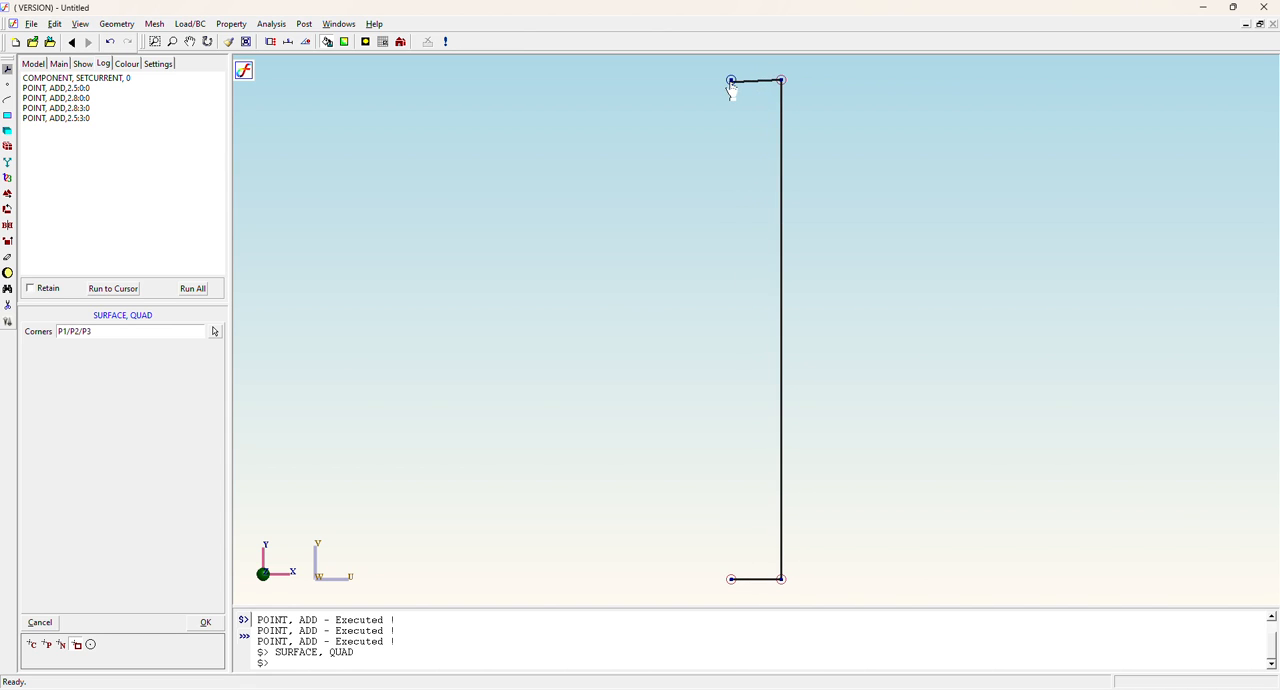
left_click(731, 82)
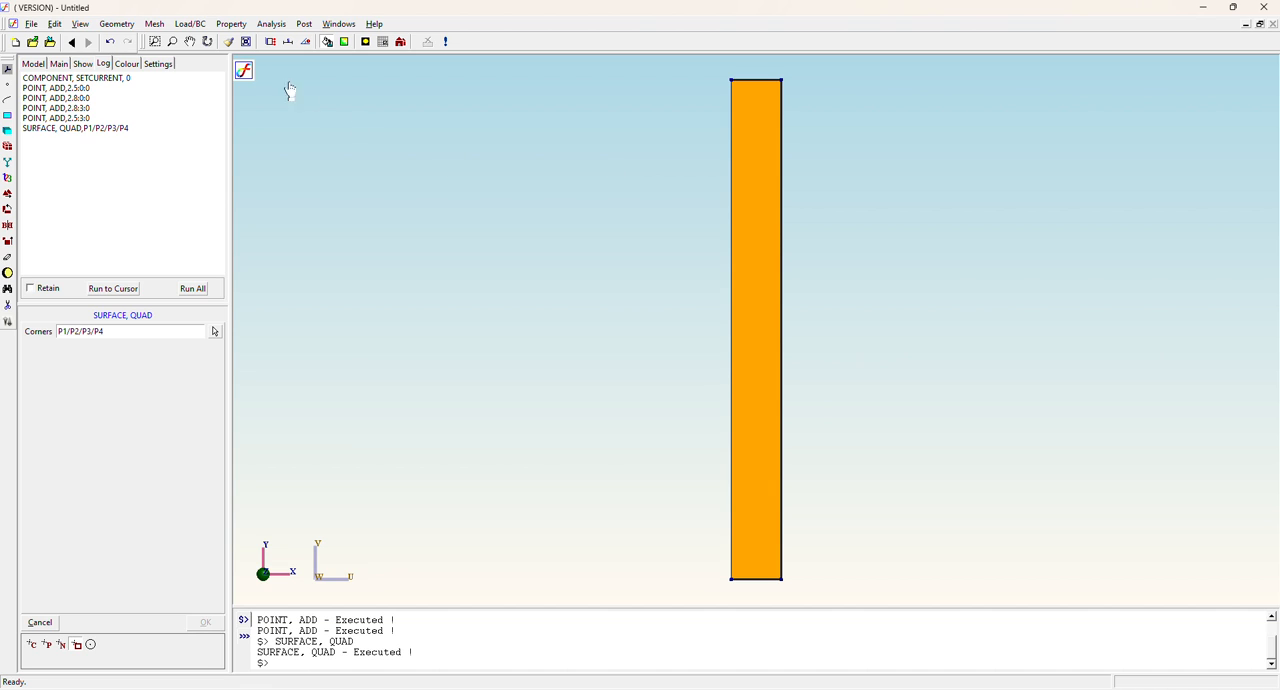
Generate a TRIA mesh on the quad surface with element size 0.1, the Mapped method and 3-Node elements.
left_click(155, 24)
mouse_move(171, 53)
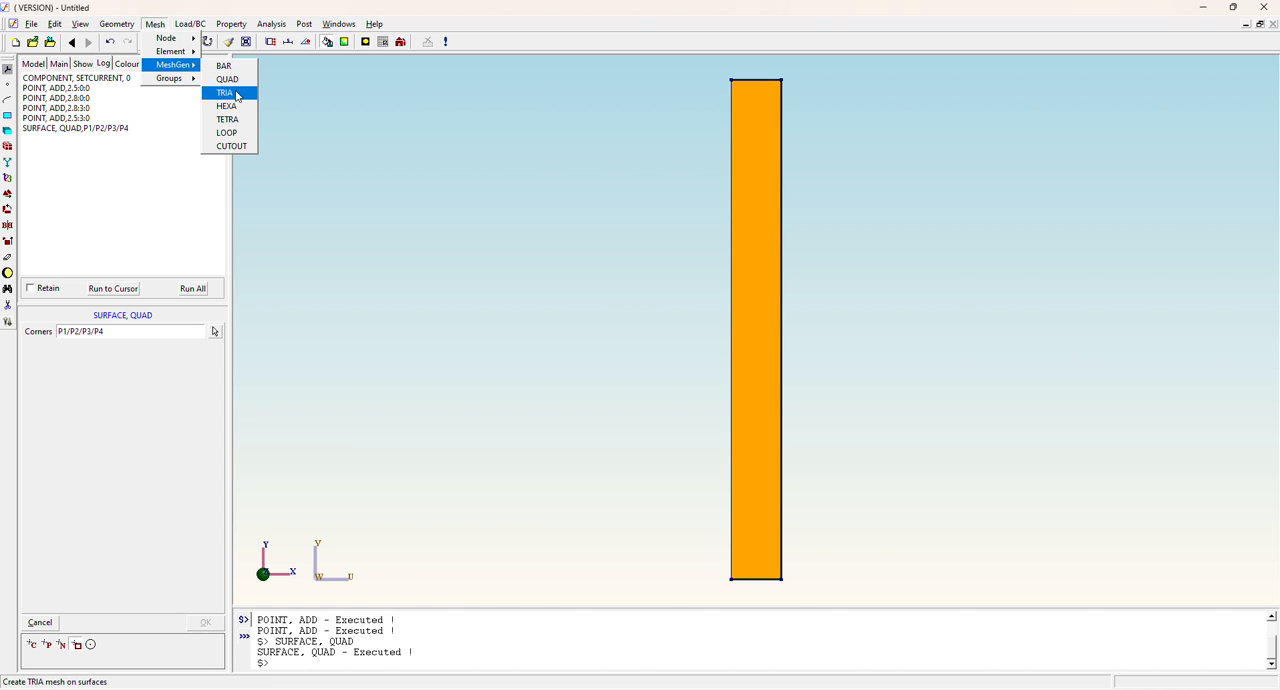
left_click(226, 93)
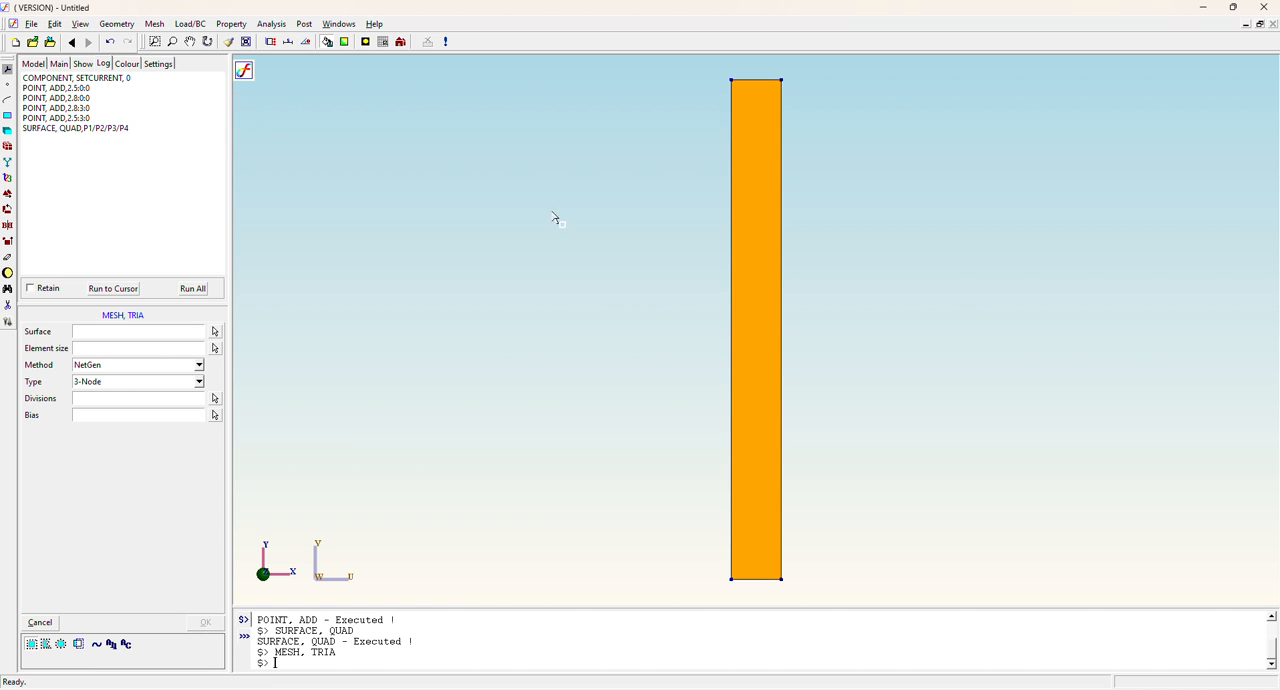
left_click(120, 333)
left_click(214, 332)
left_click(766, 348)
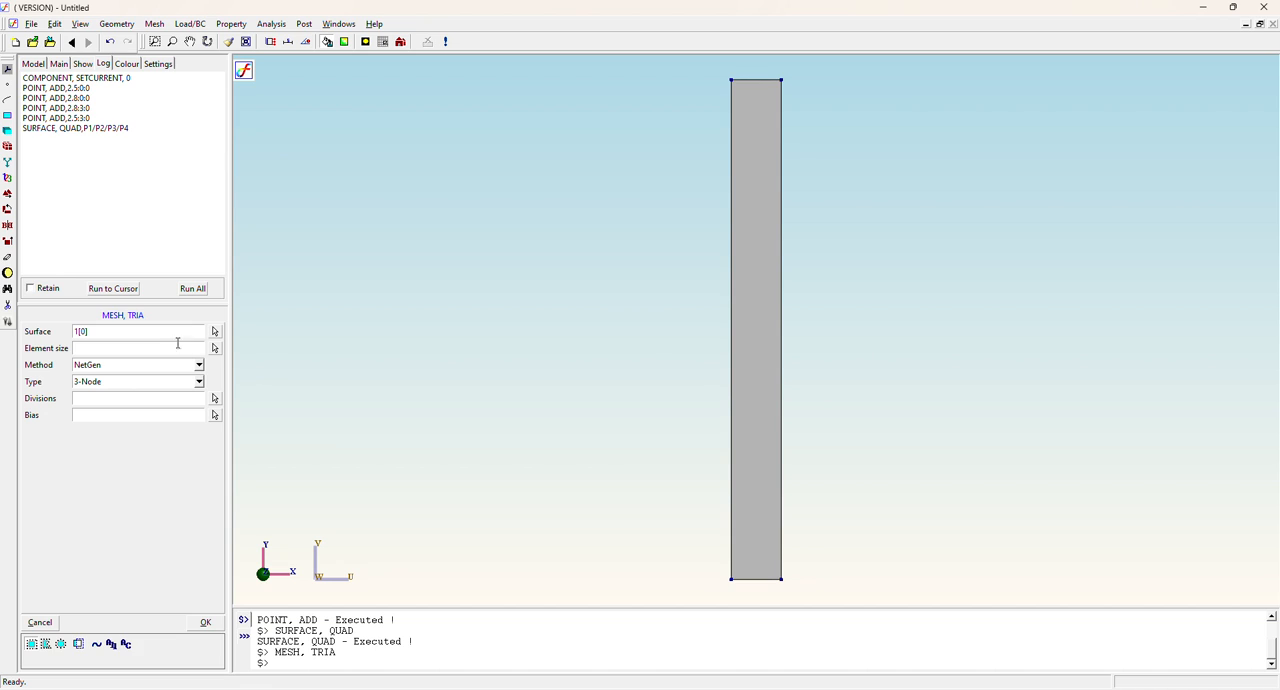
left_click(140, 347)
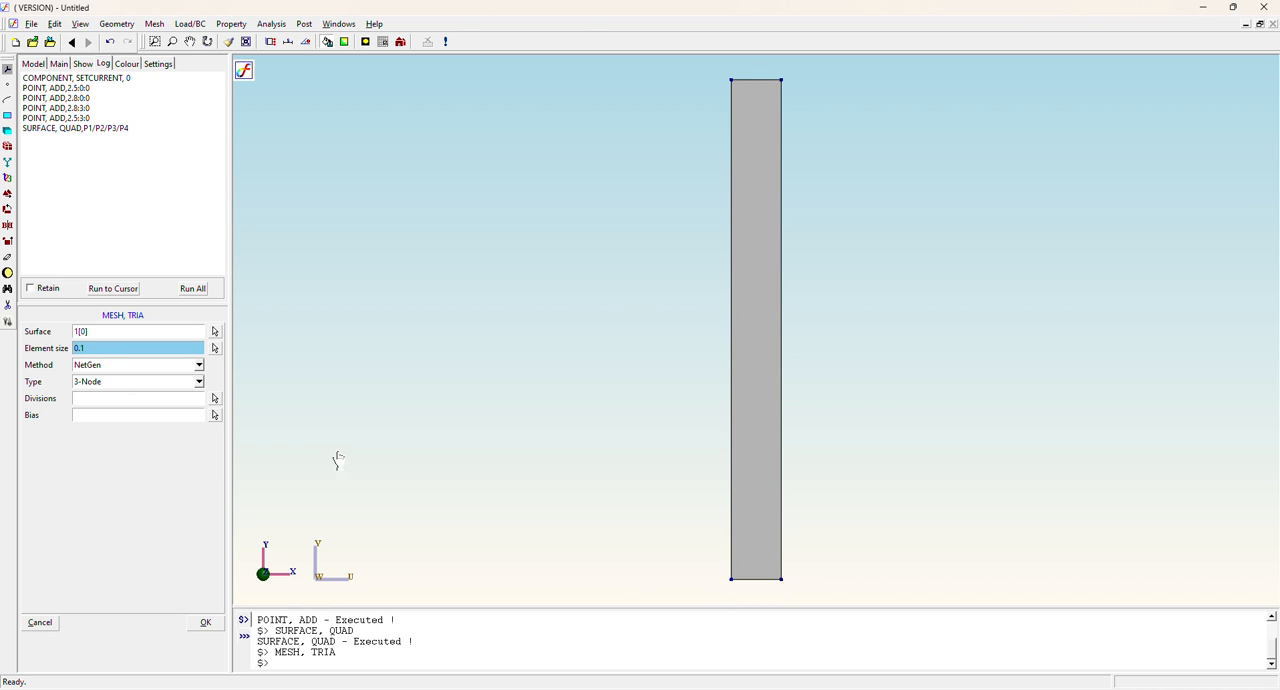
left_click(113, 366)
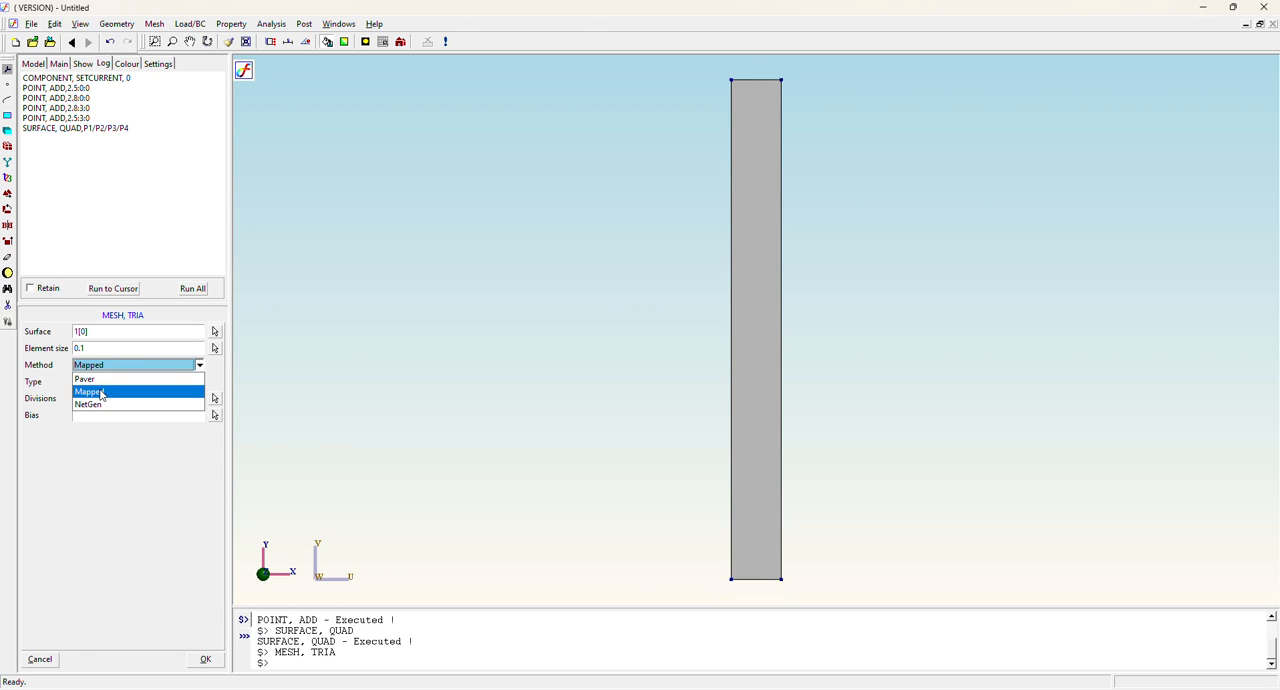
left_click(100, 391)
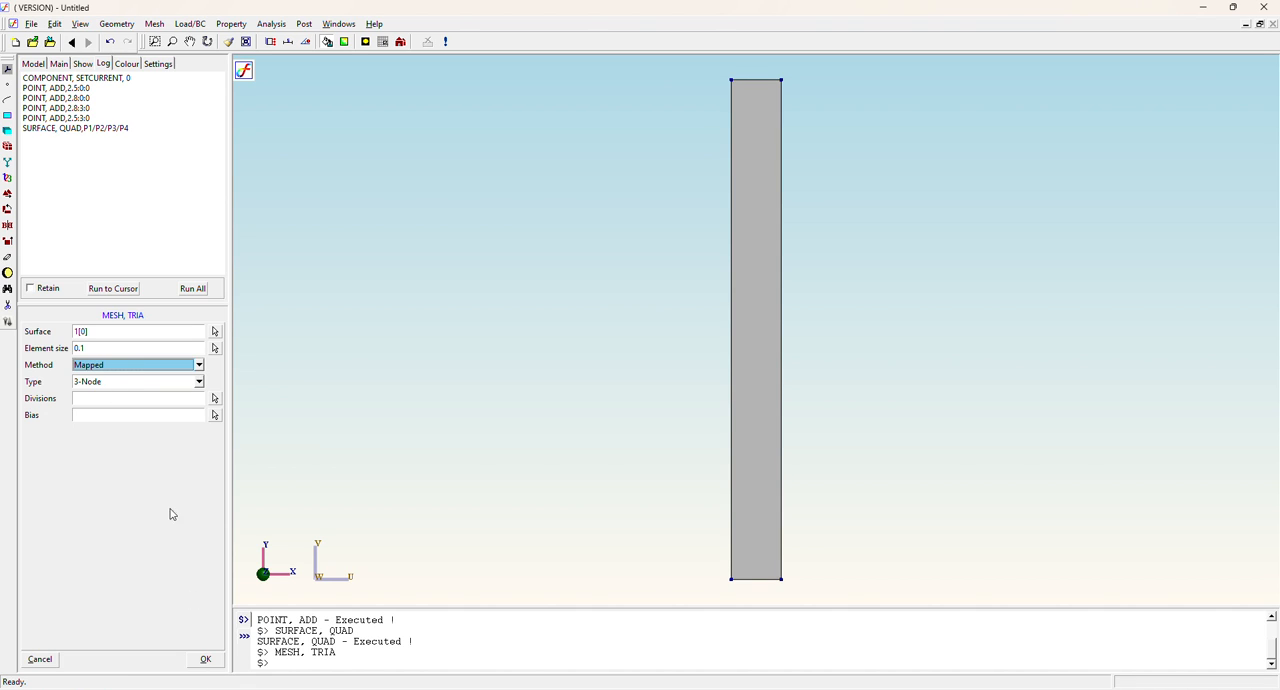
left_click(115, 389)
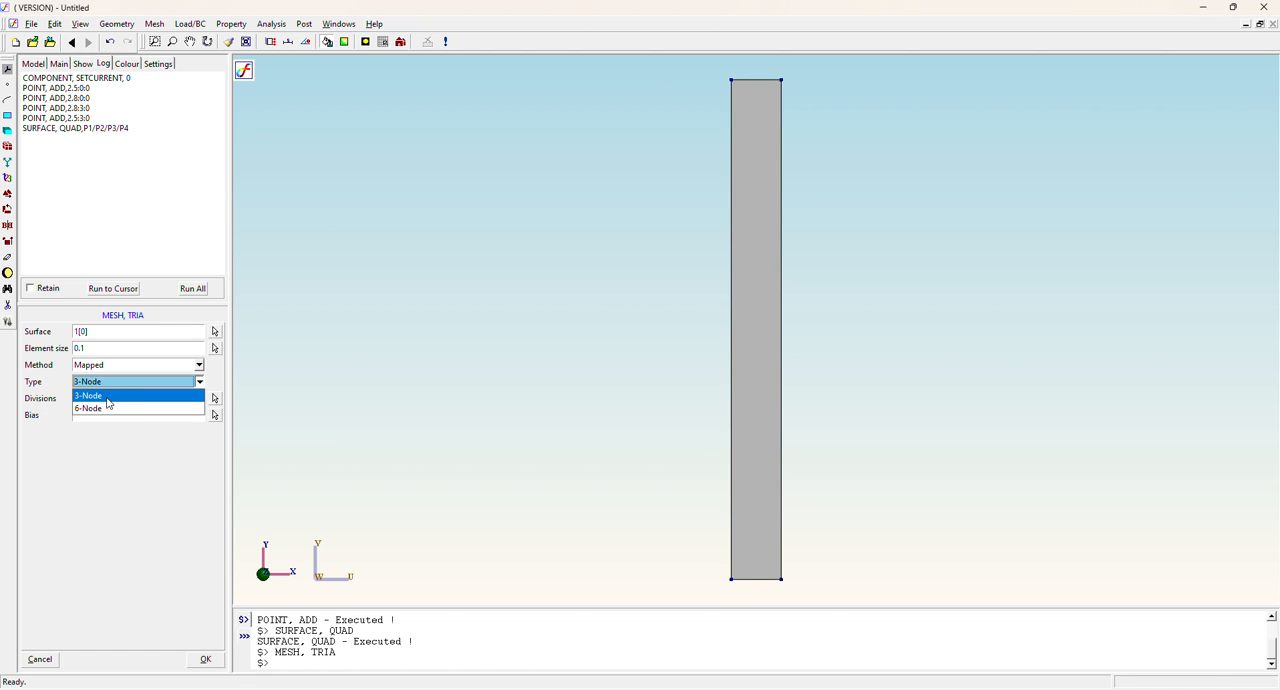
left_click(102, 396)
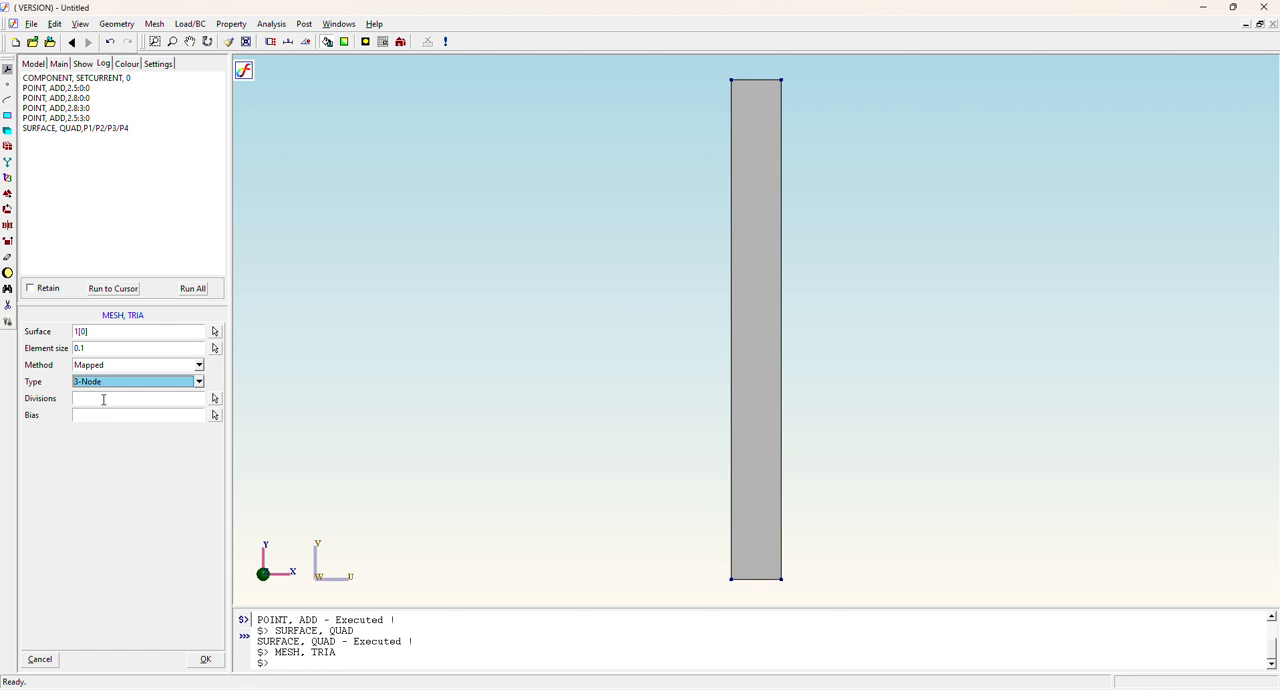
left_click(212, 660)
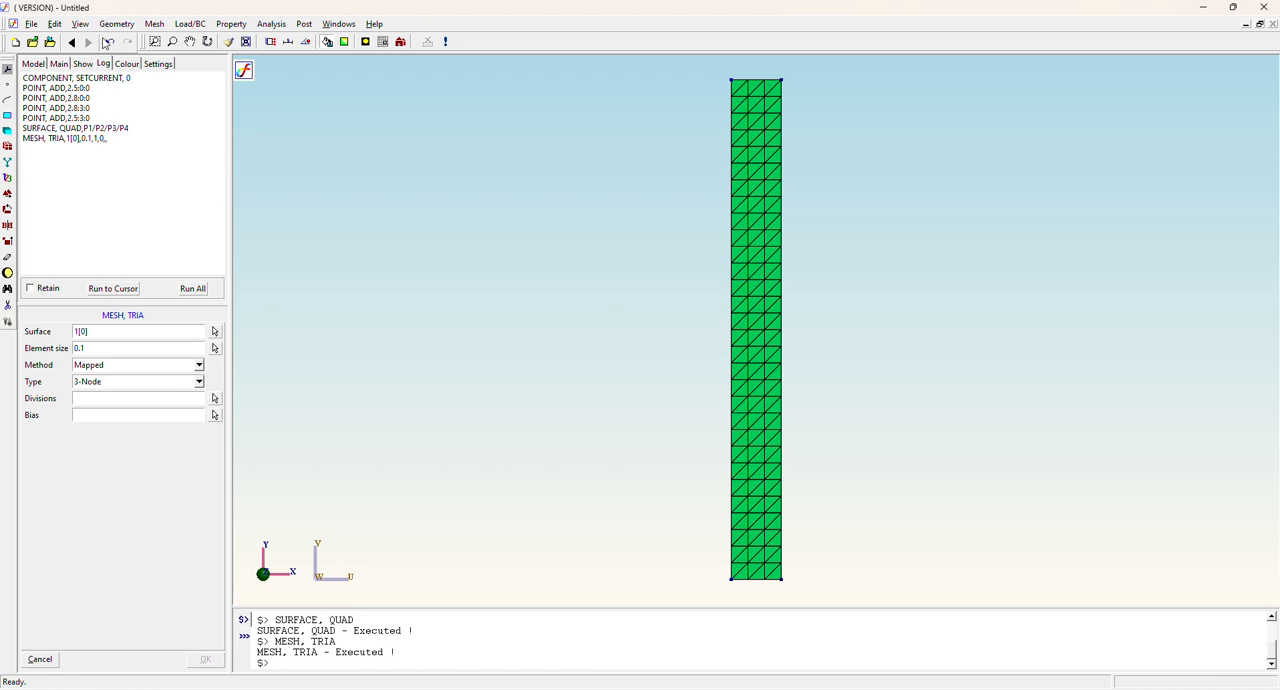
left_click(189, 23)
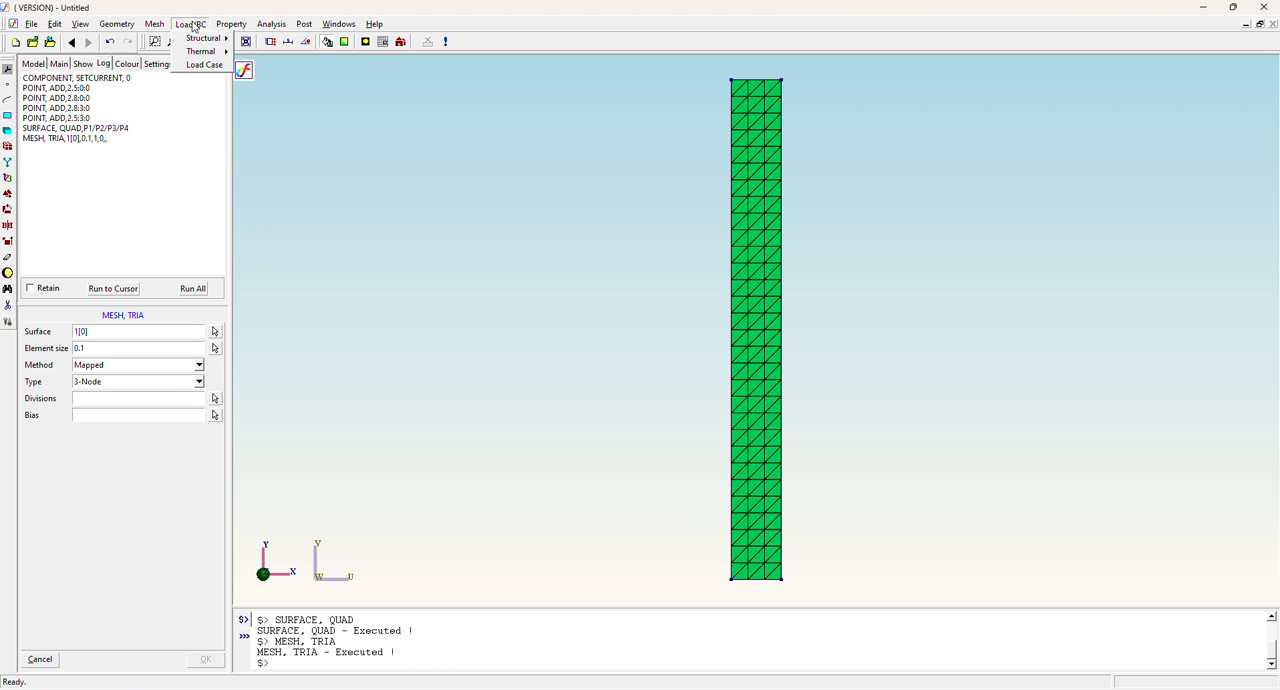
mouse_move(201, 40)
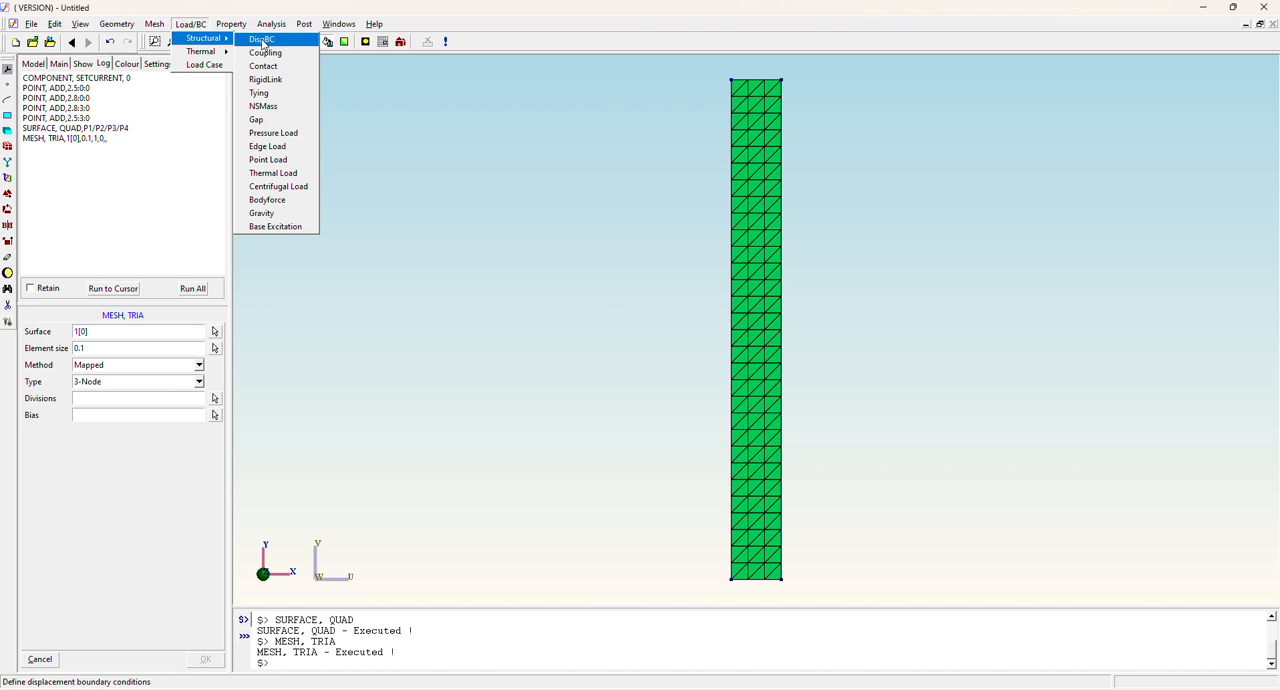
left_click(553, 267)
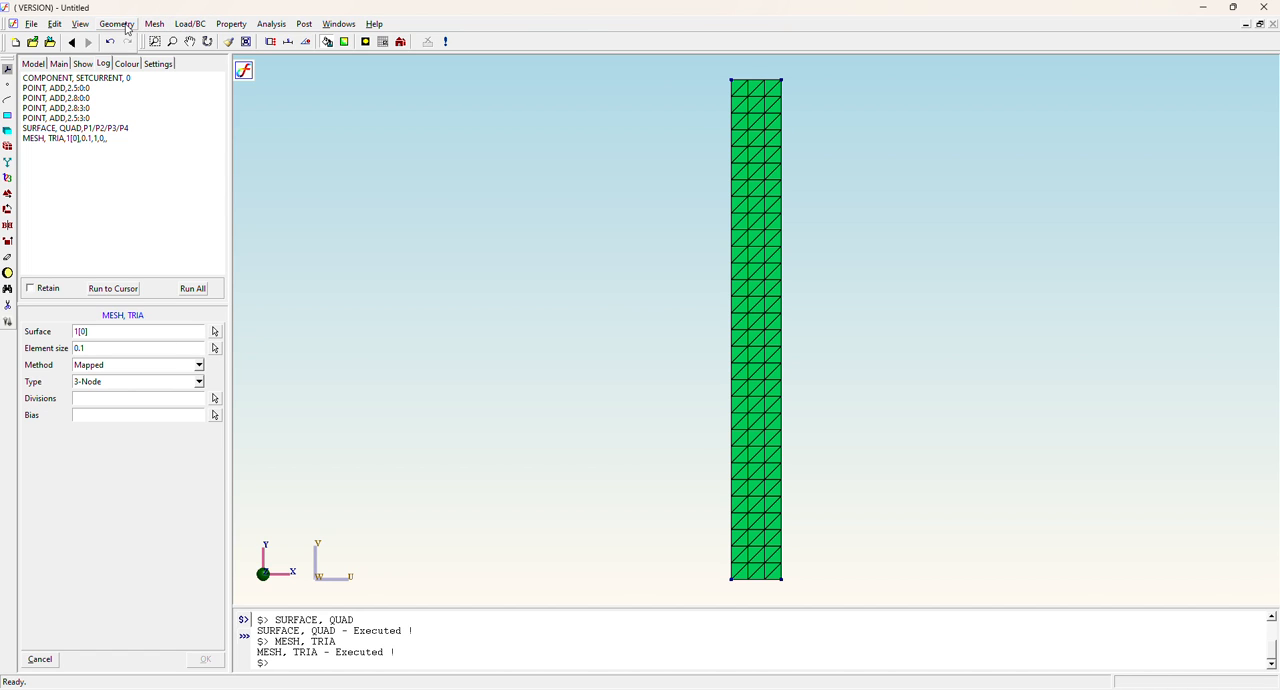
Change the element type of all mesh elements to Axisymmetric.
left_click(154, 23)
mouse_move(178, 65)
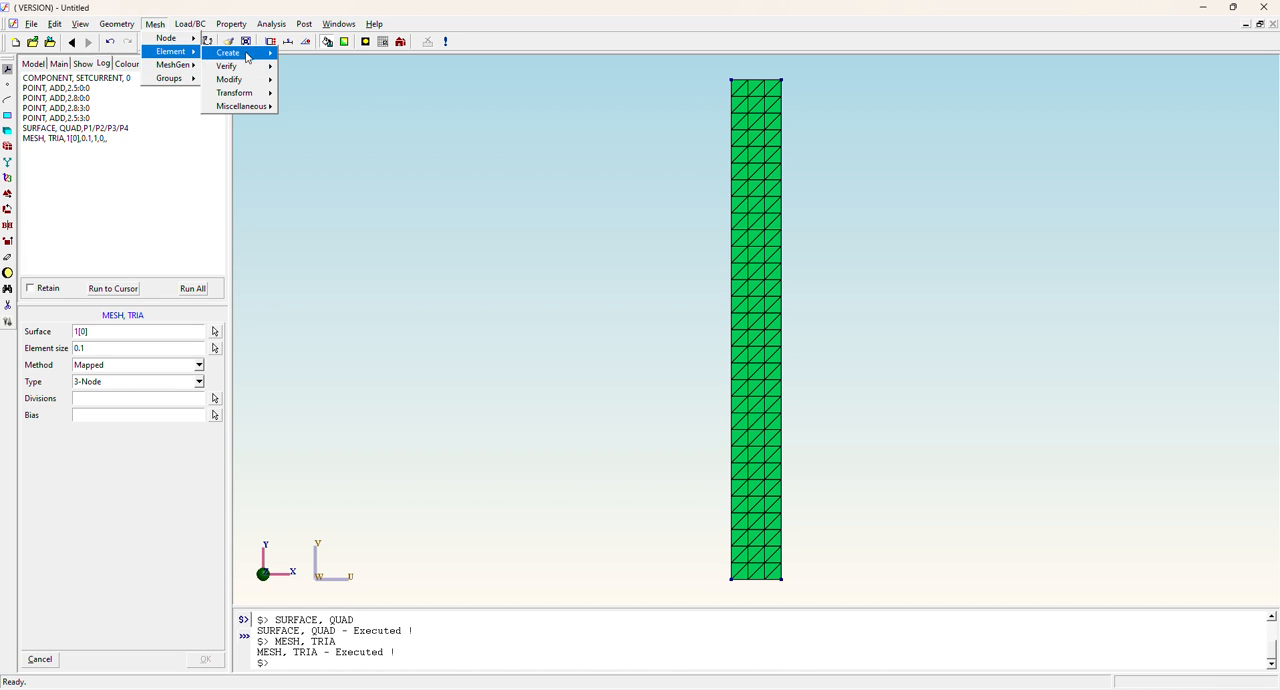
mouse_move(247, 80)
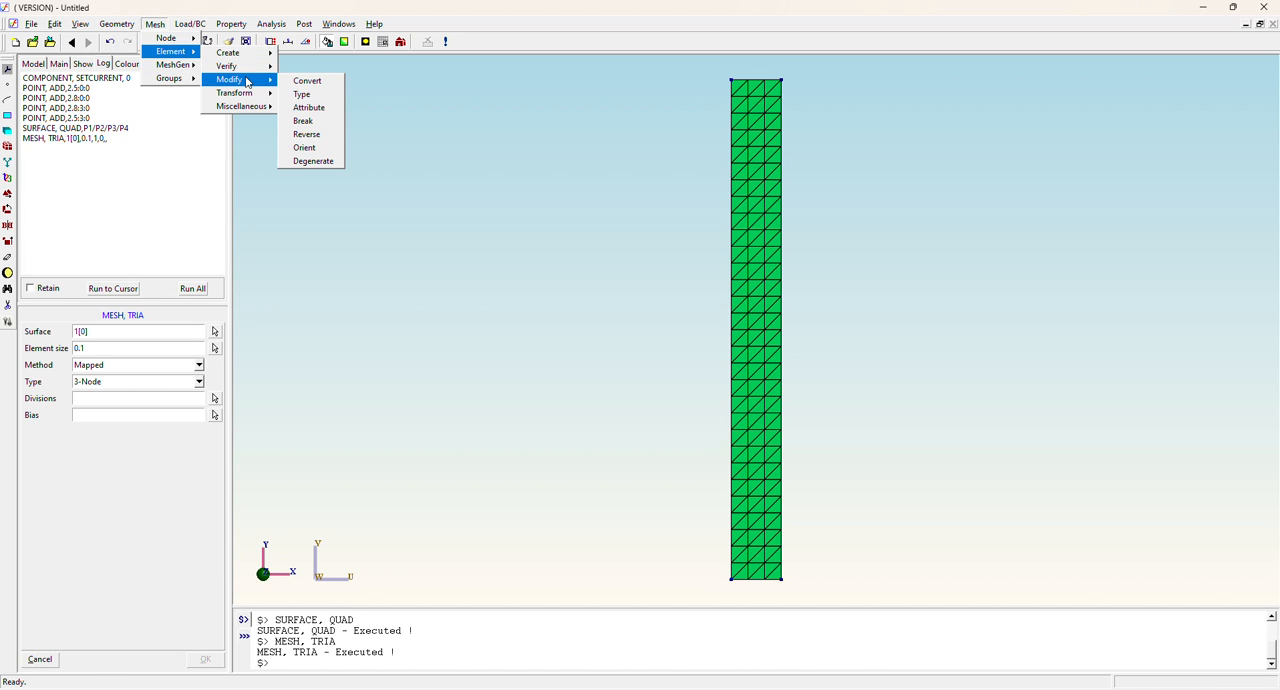
left_click(320, 96)
left_click(107, 333)
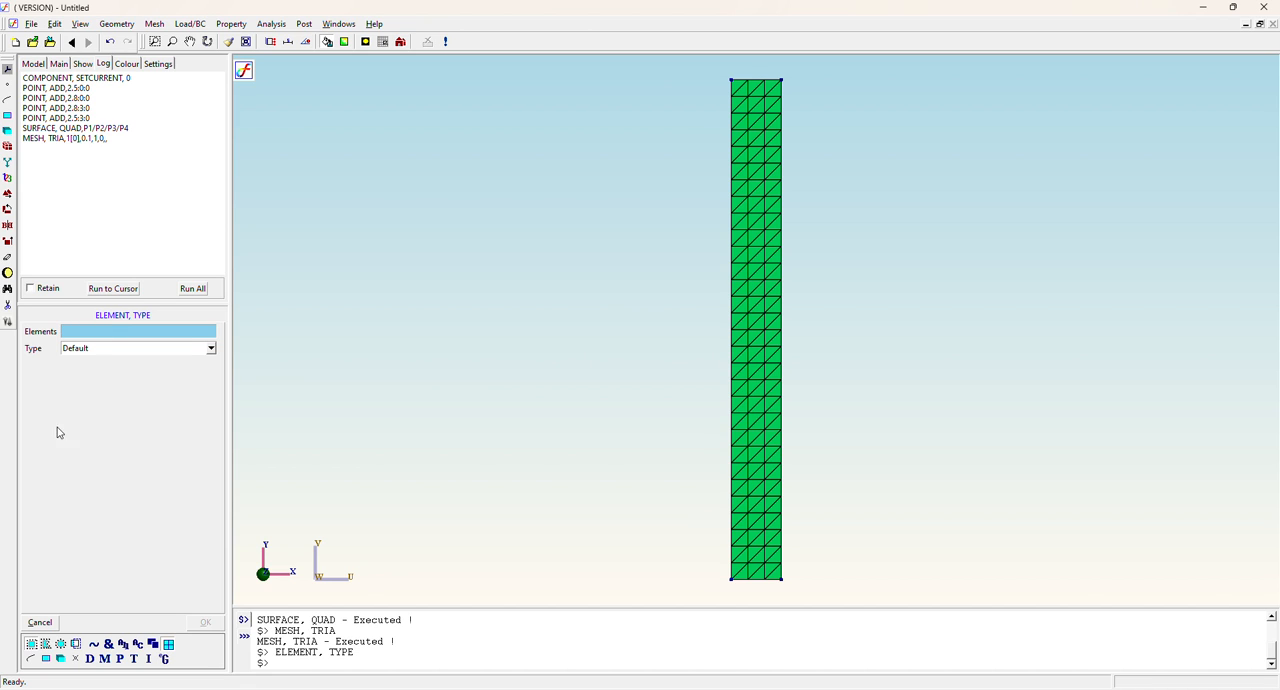
left_click(123, 643)
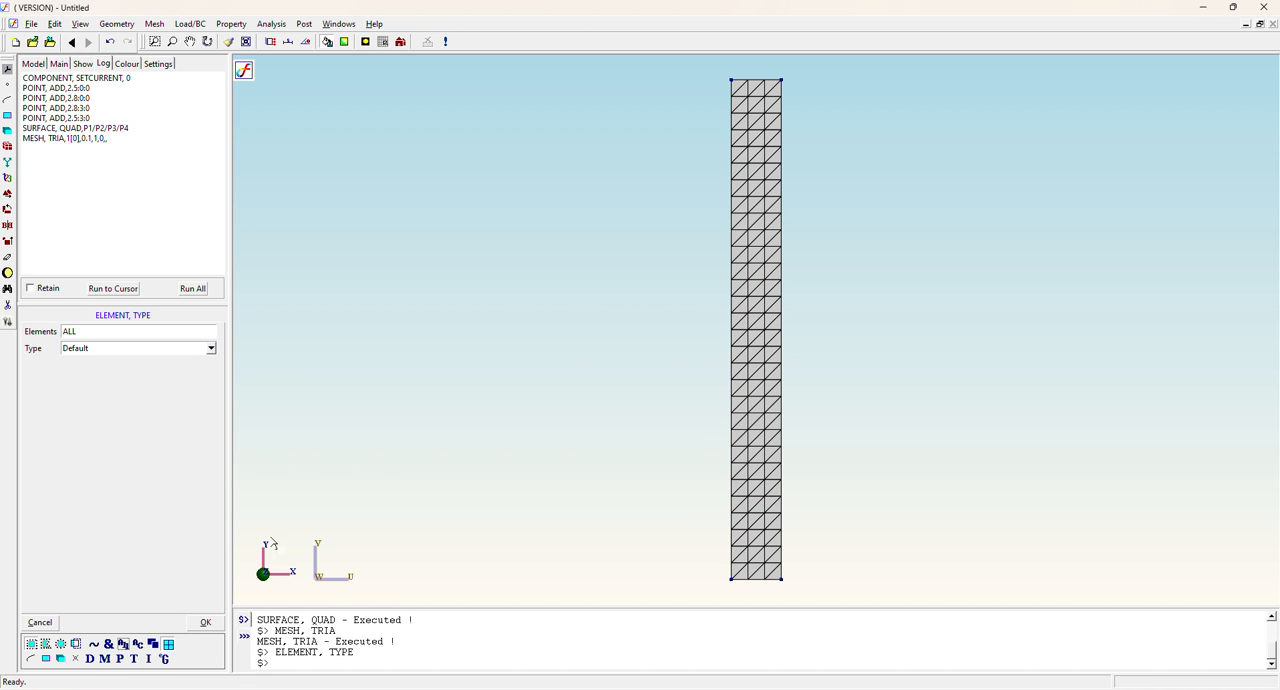
left_click(211, 348)
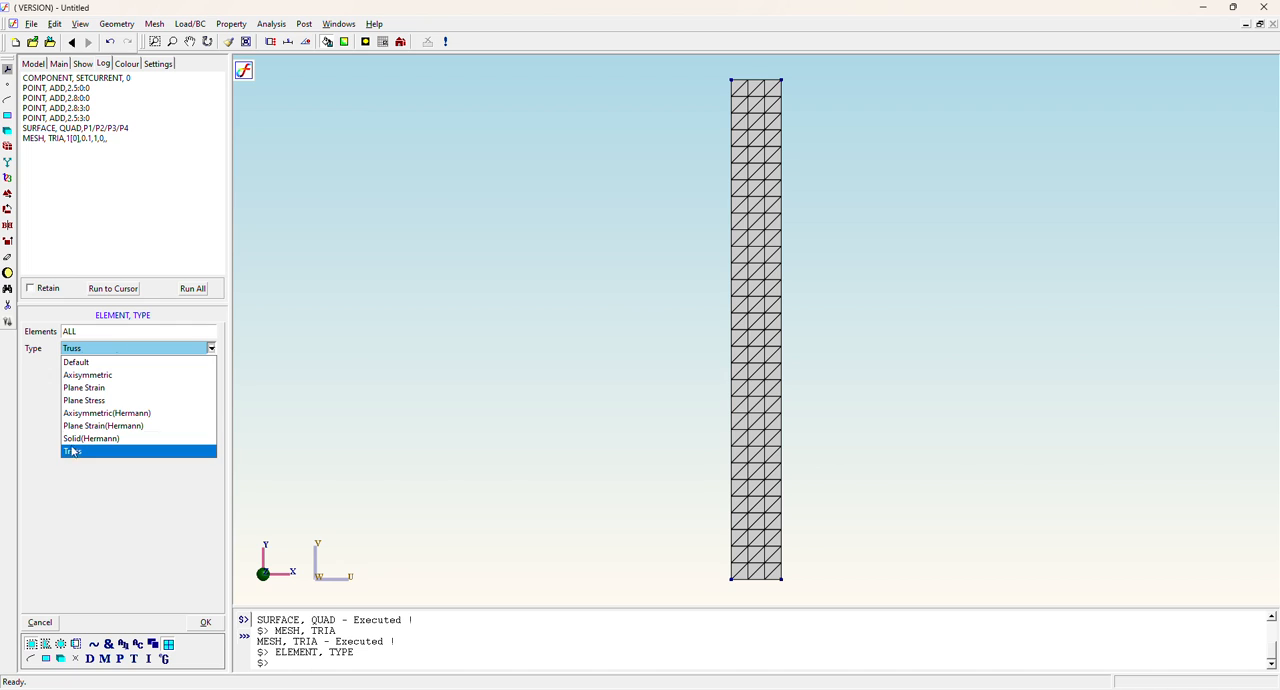
left_click(80, 379)
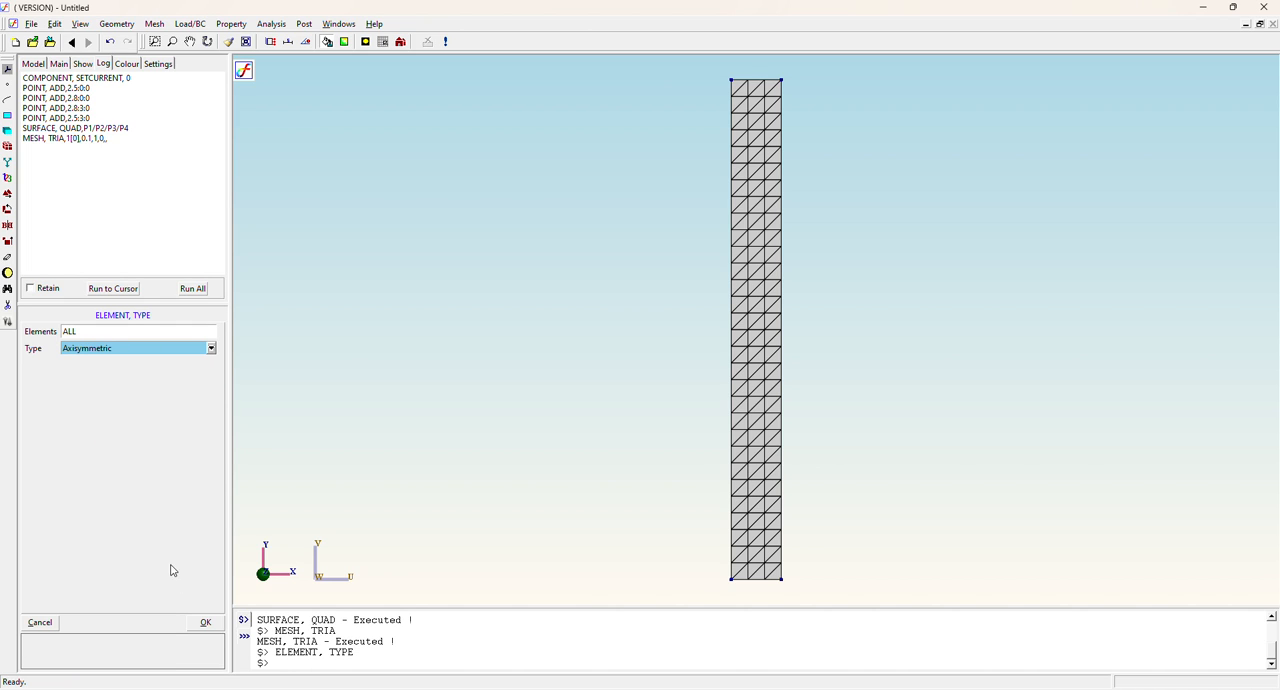
left_click(206, 622)
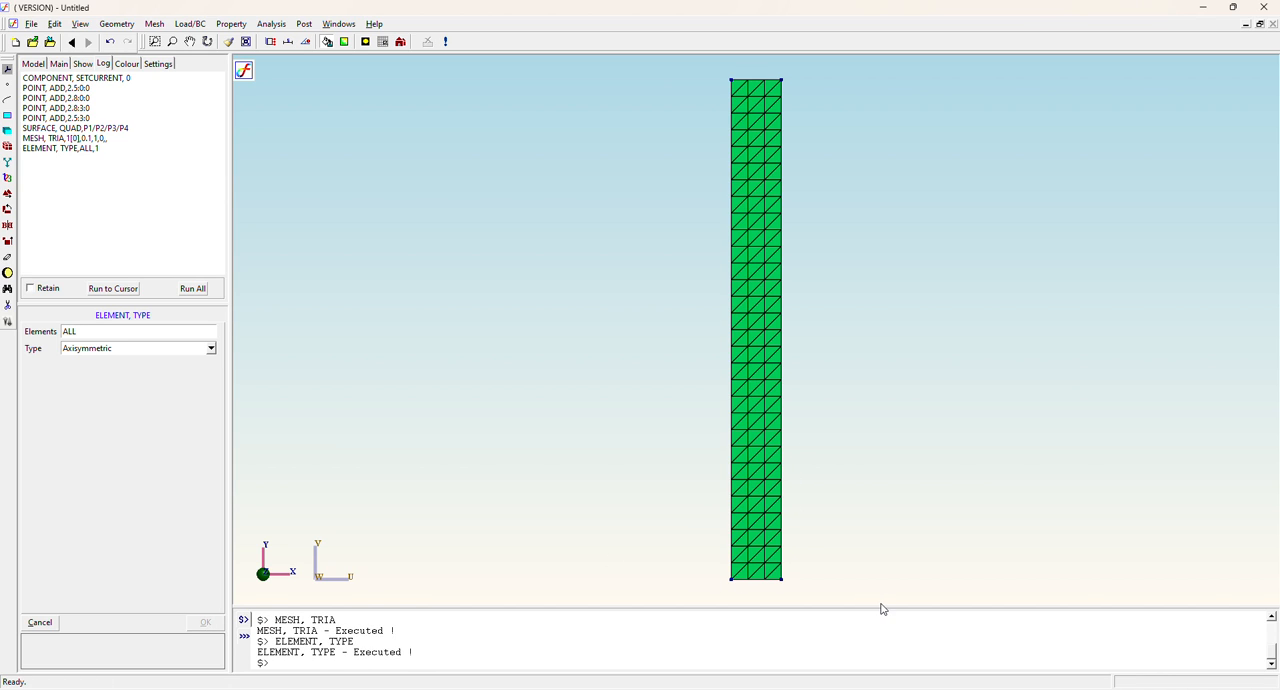
Add a displacement boundary condition to the four nodes along the section's bottom edge, fixing Ux, Uy, Uz, Rx, Ry and Rz at 0.
left_click(190, 24)
mouse_move(195, 37)
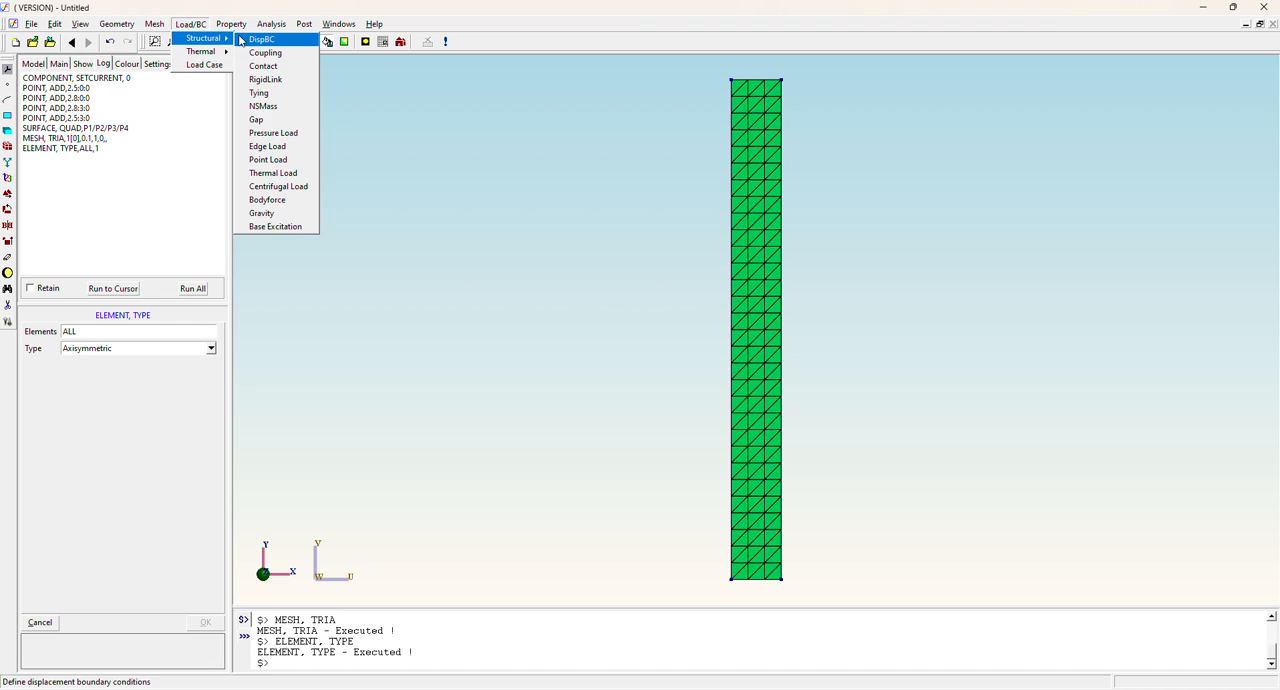
left_click(250, 41)
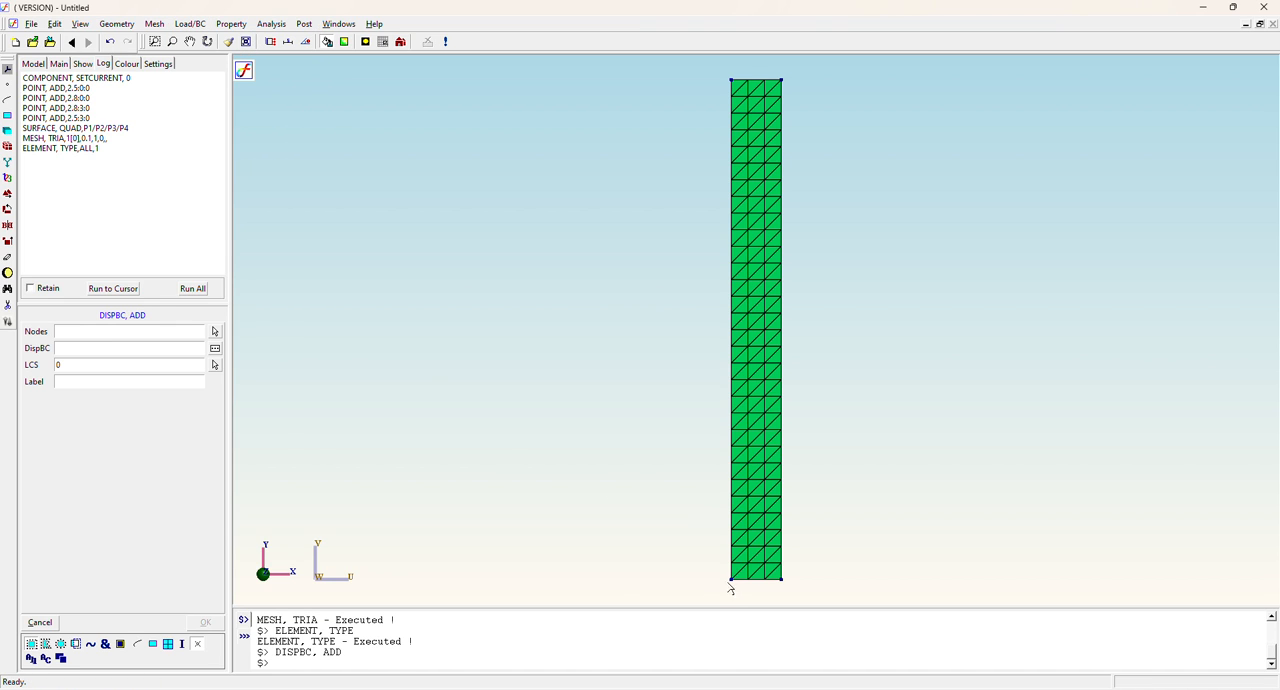
left_click(214, 331)
left_click_drag(710, 576, 859, 606)
left_click(78, 354)
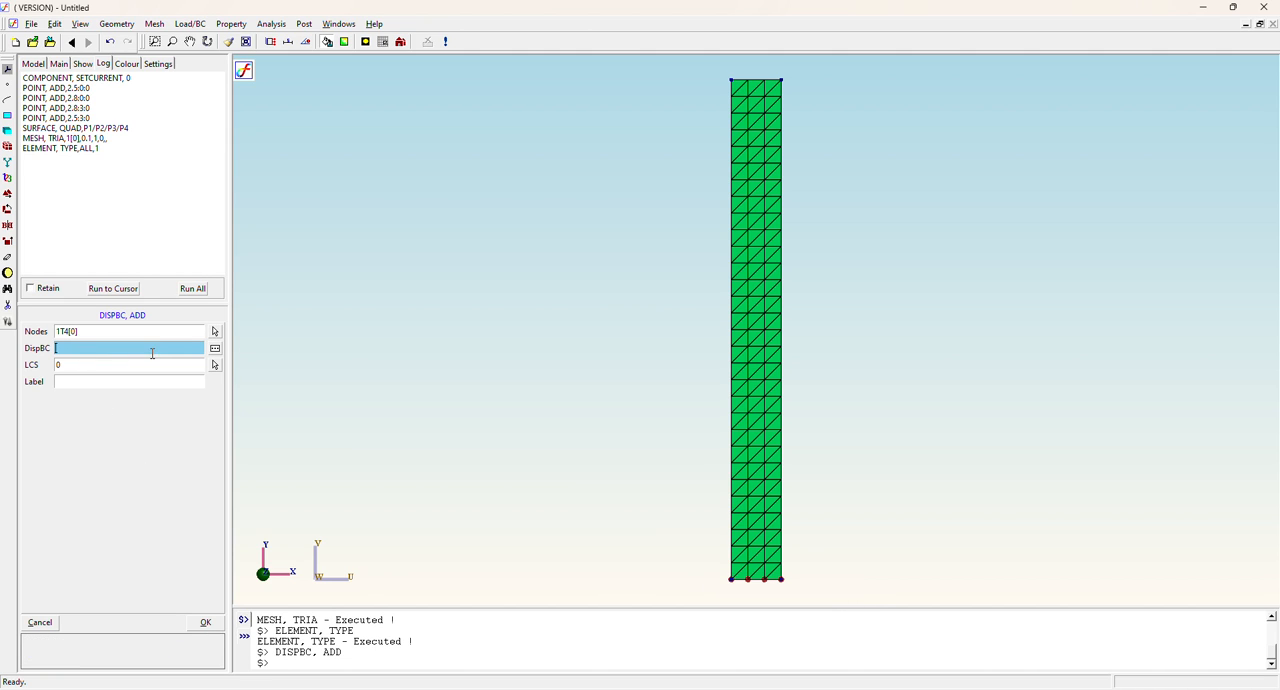
left_click(214, 348)
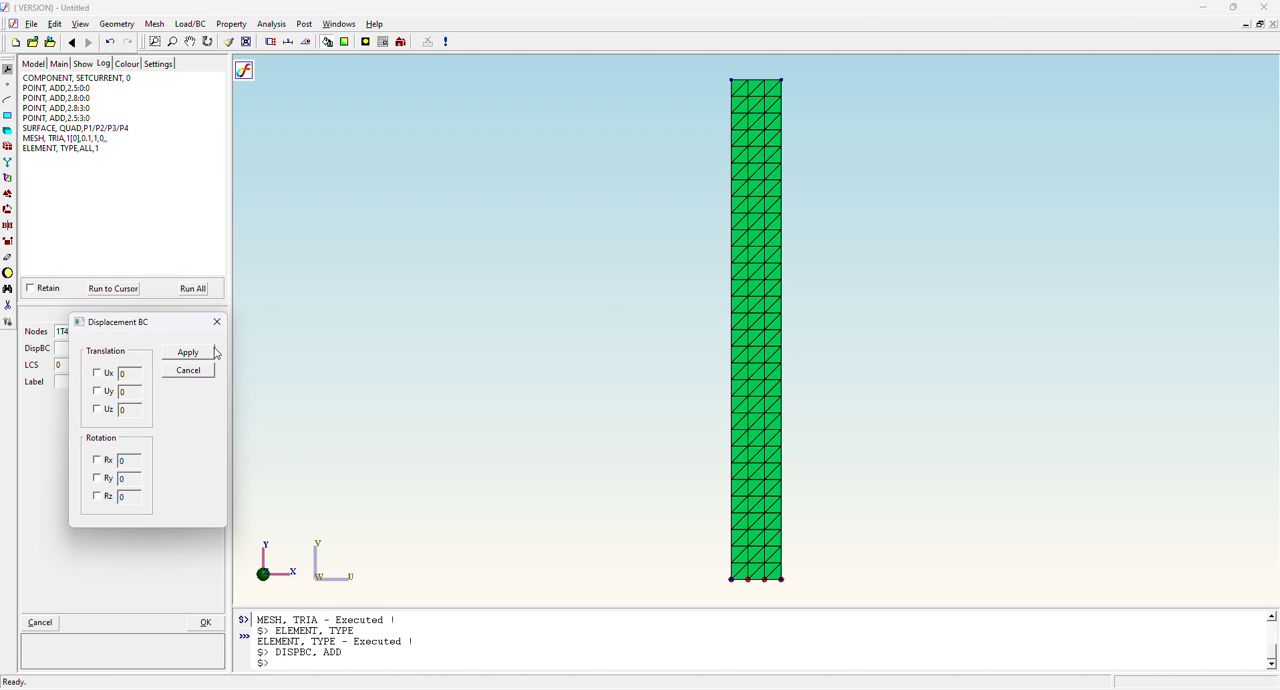
left_click(97, 373)
left_click(97, 391)
left_click(97, 409)
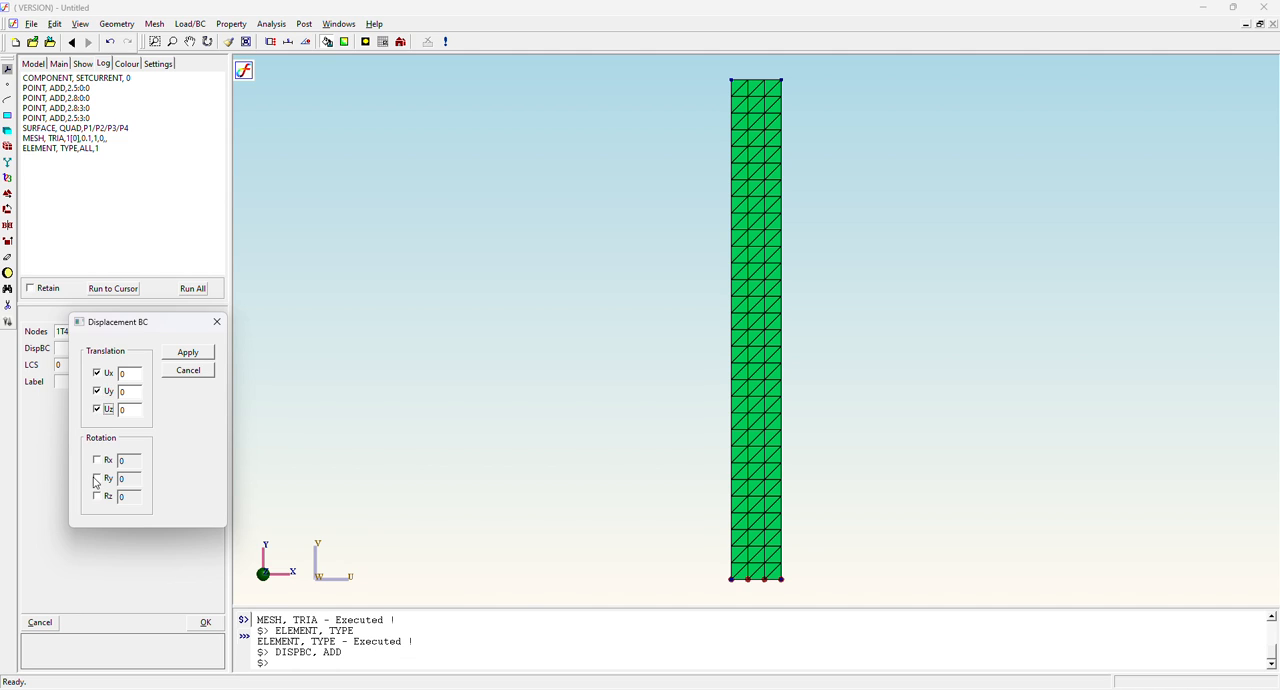
left_click(97, 460)
left_click(97, 478)
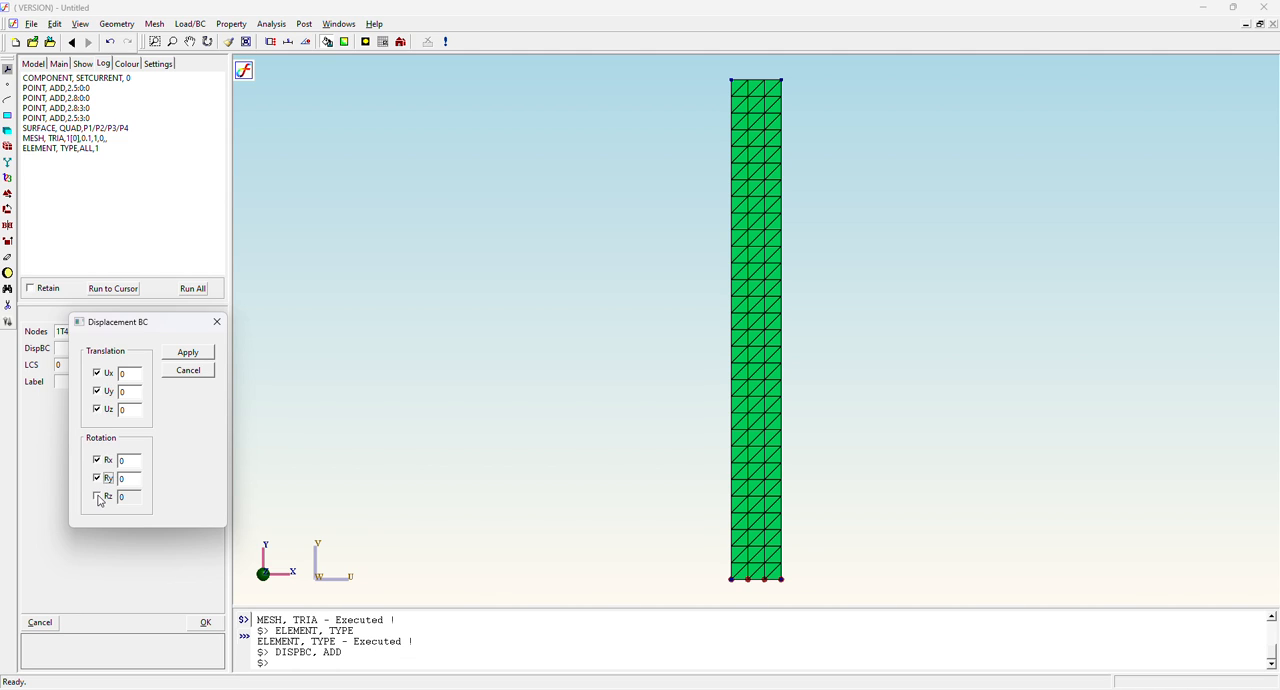
left_click(97, 496)
left_click(187, 353)
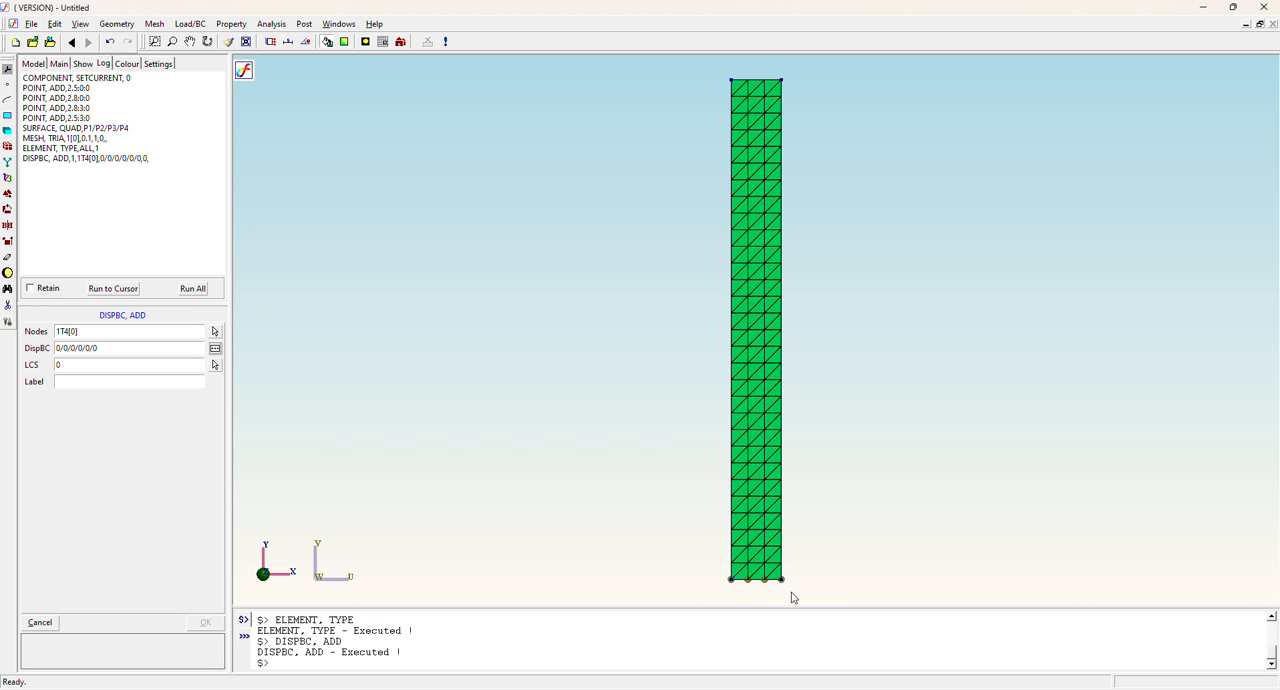
left_click(111, 381)
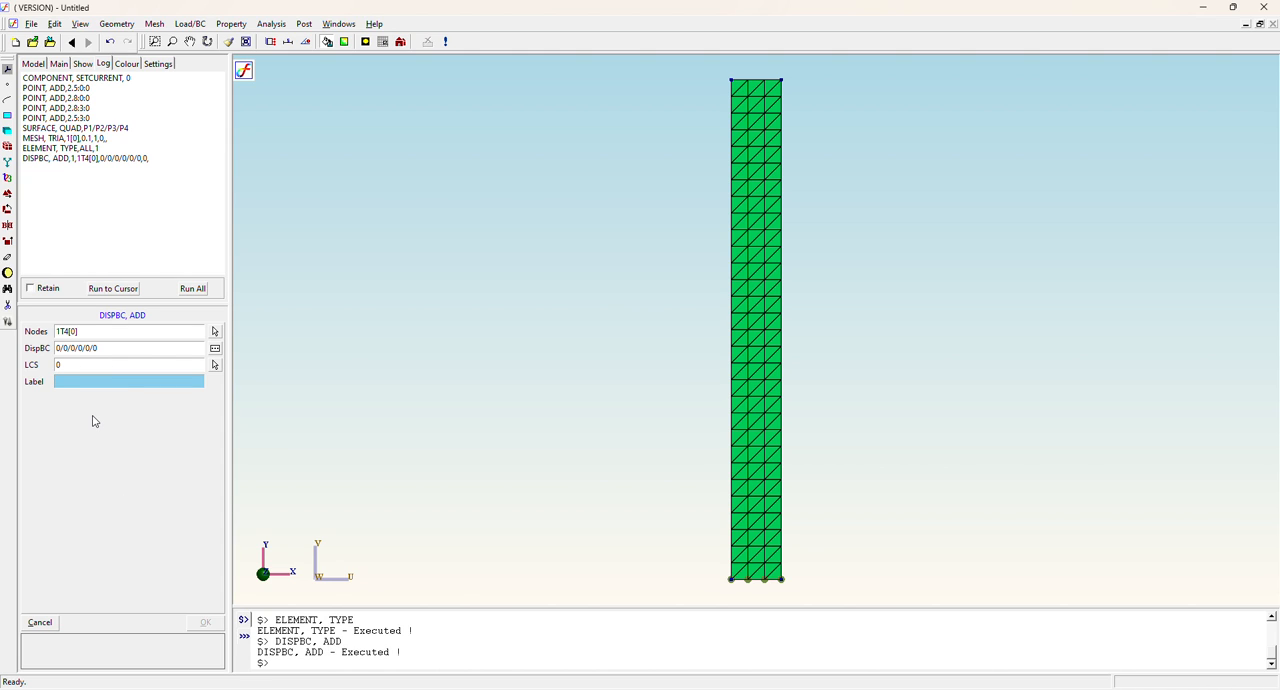
type("su")
key("BackSpace")
left_click(80, 63)
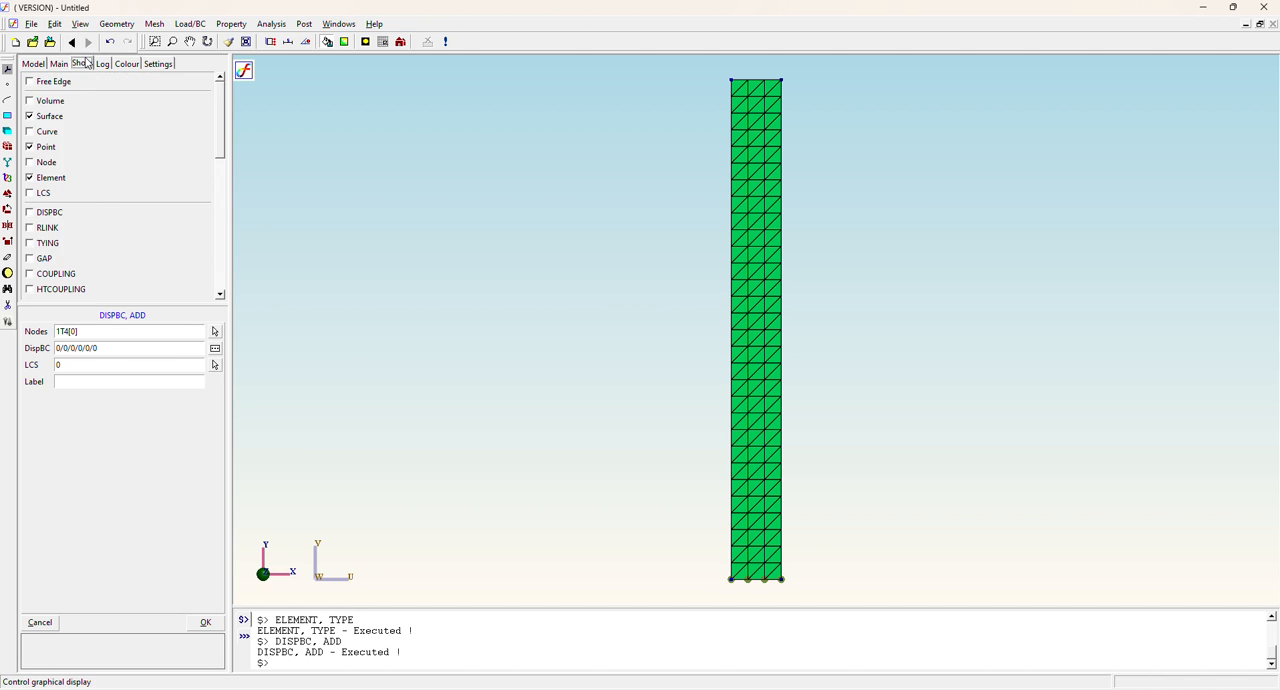
left_click(103, 63)
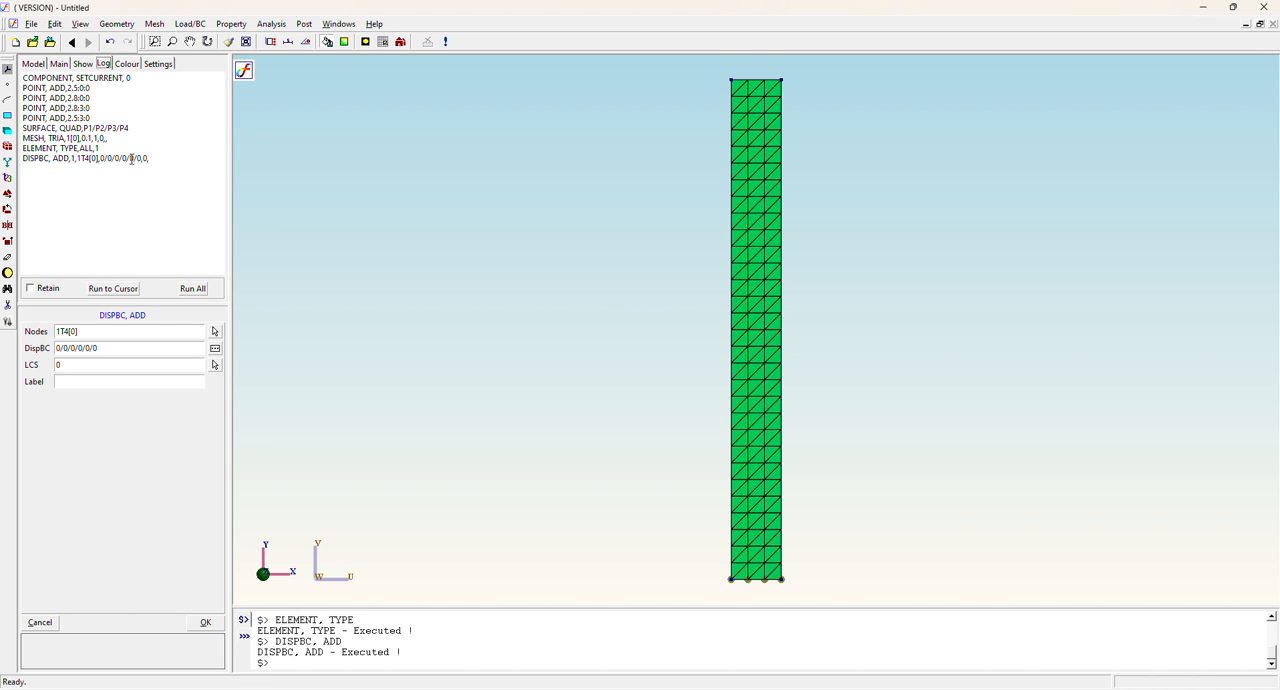
Assign an isotropic structural material to all elements with Young's modulus 30e6, Nu 0.2 and density 25.
left_click(236, 25)
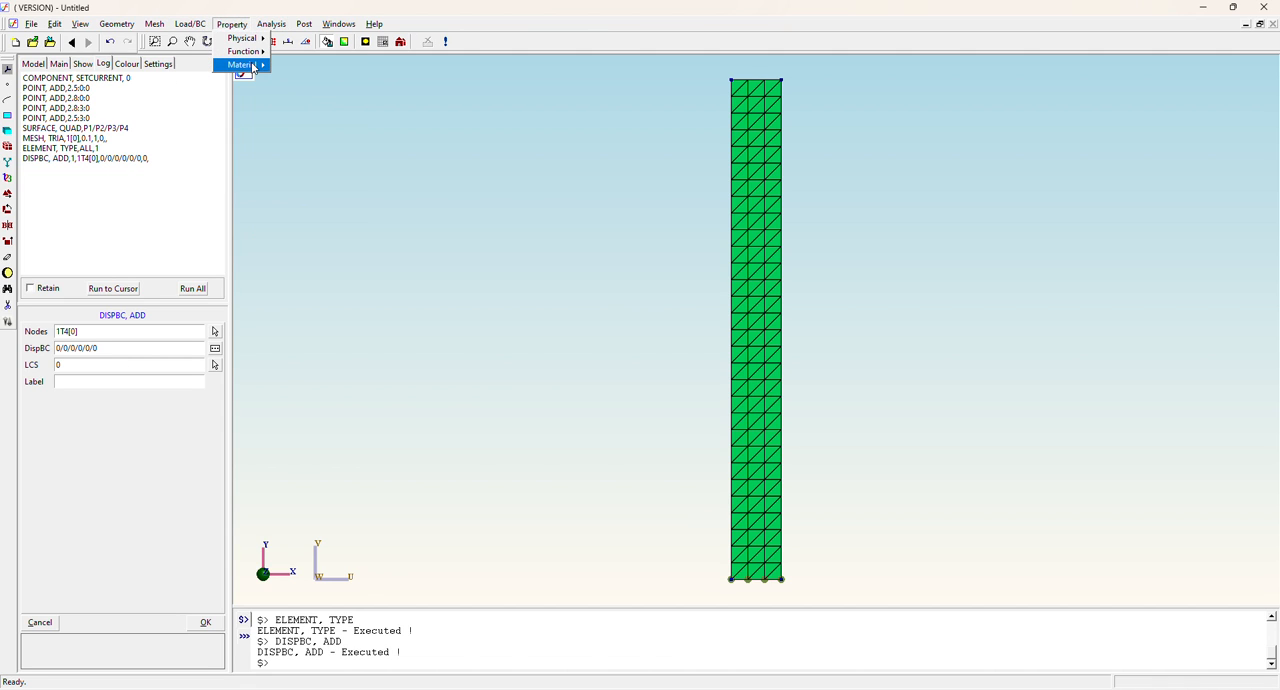
mouse_move(256, 65)
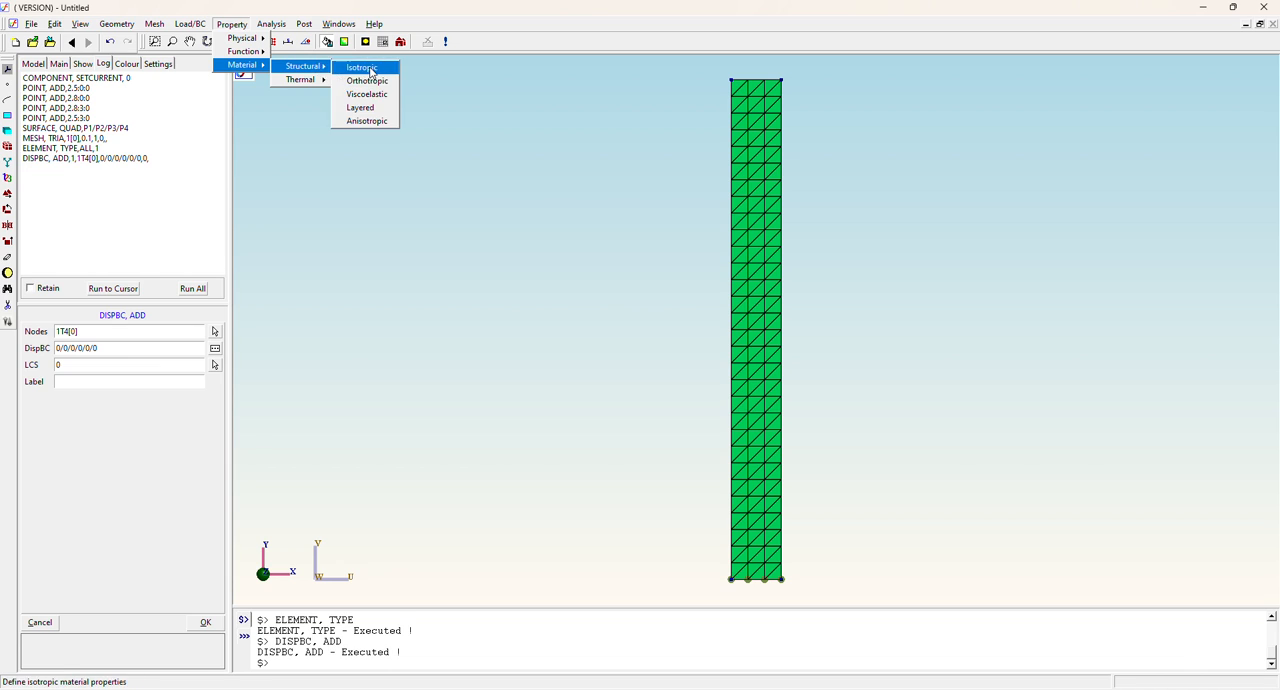
left_click(355, 67)
left_click(134, 331)
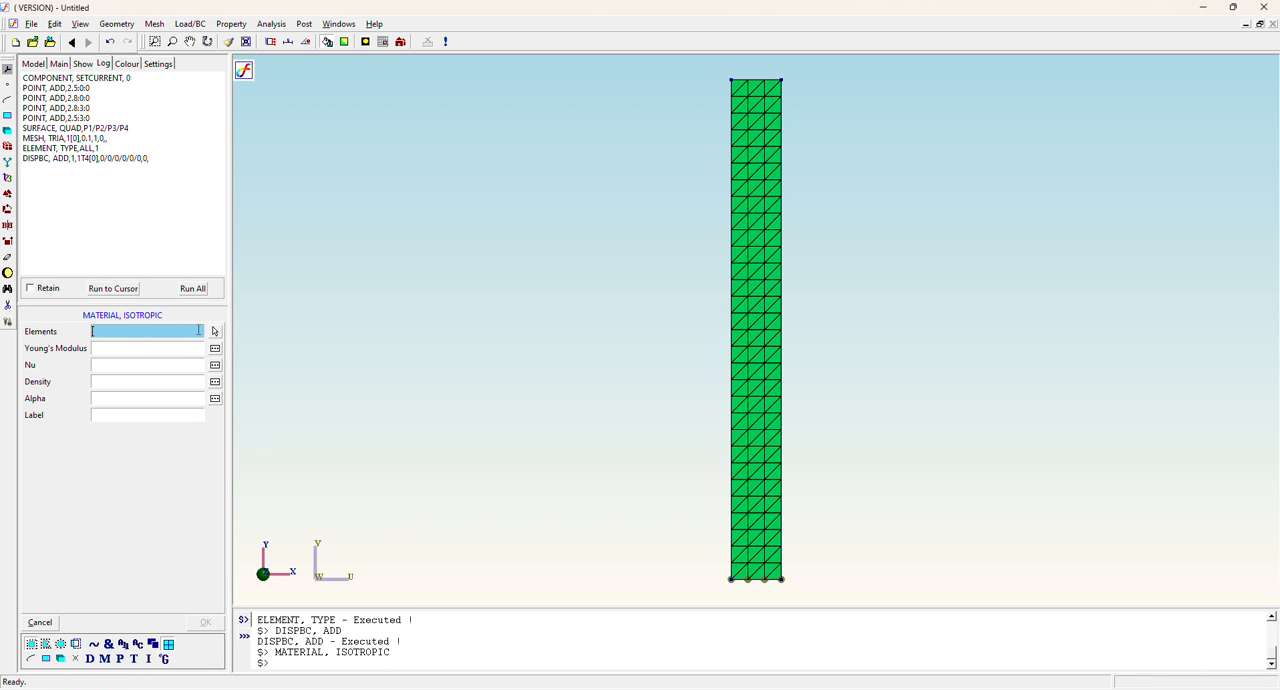
left_click(215, 332)
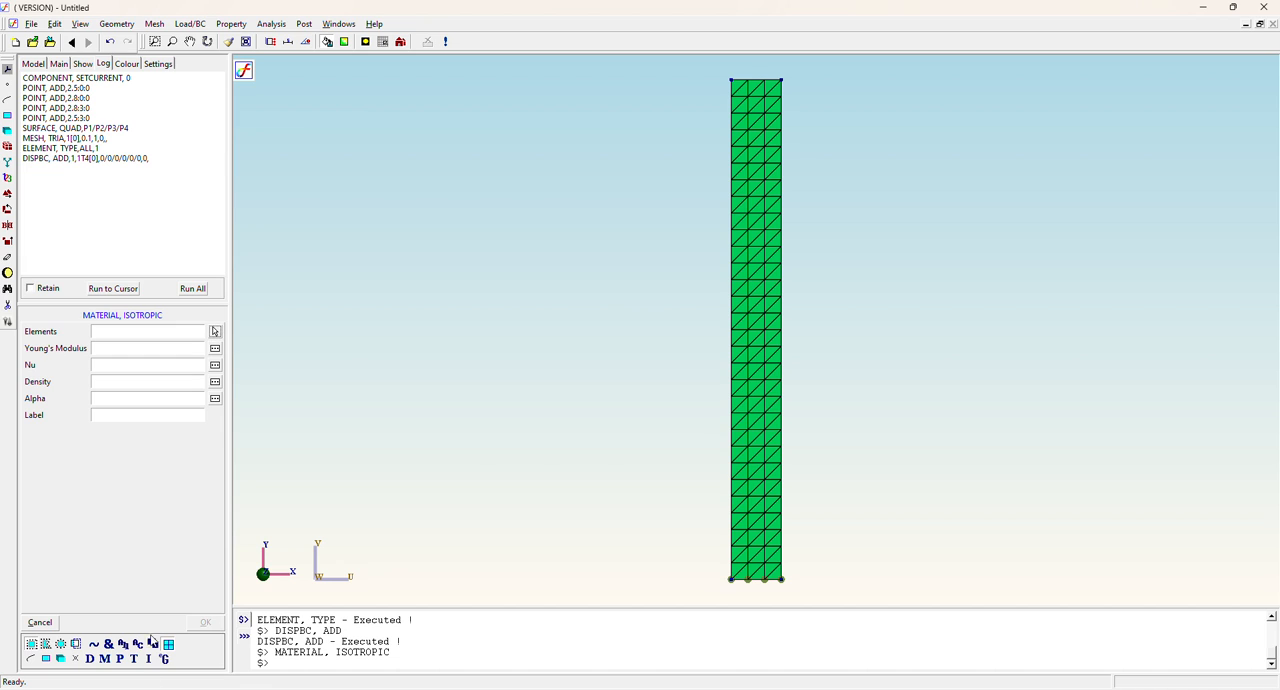
left_click_drag(695, 69, 814, 597)
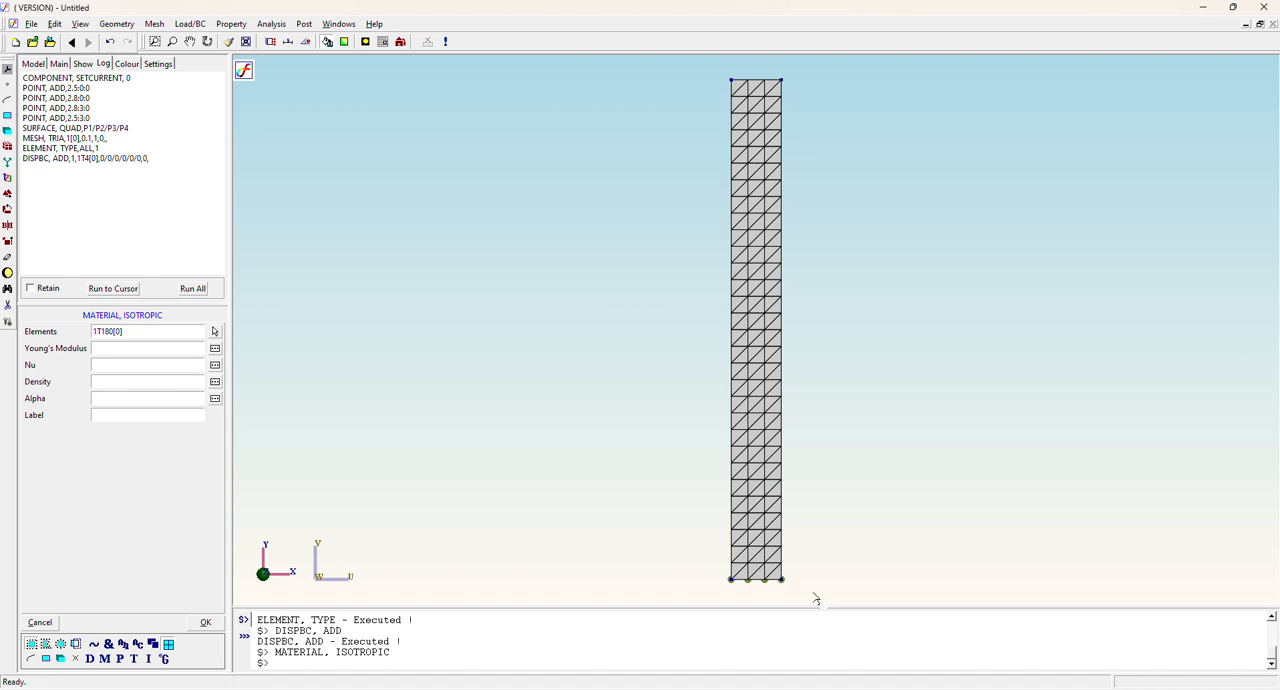
left_click(115, 343)
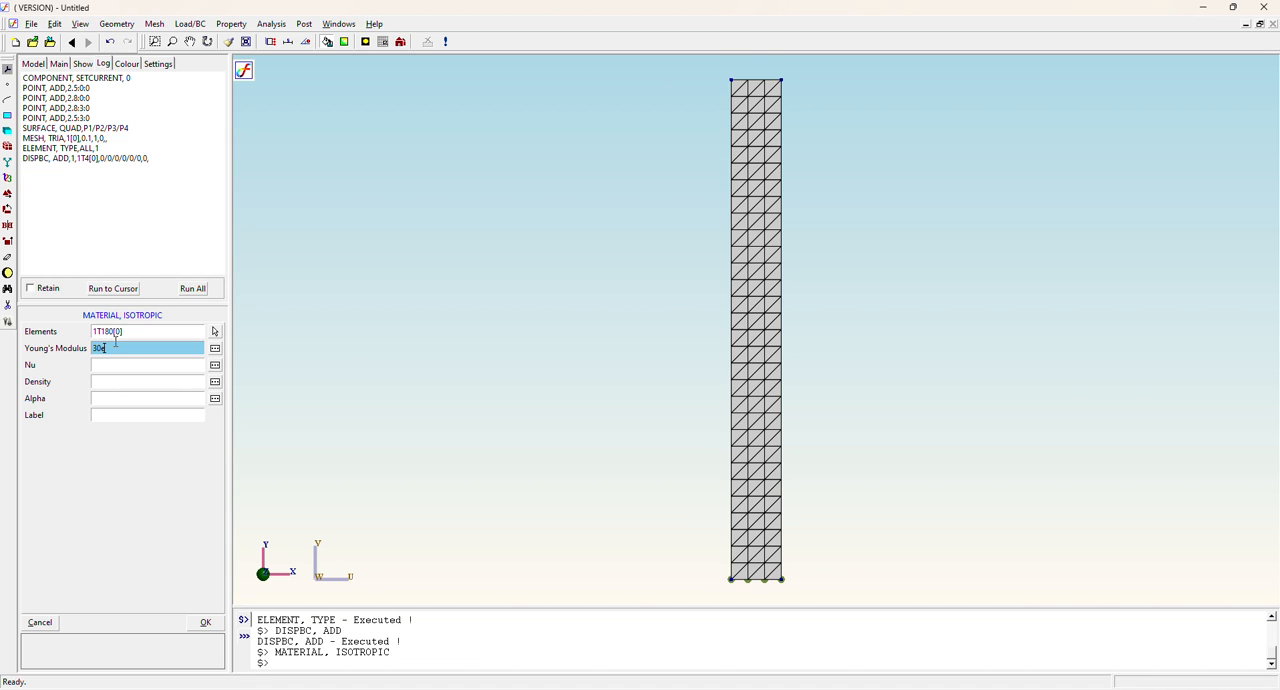
key("Tab")
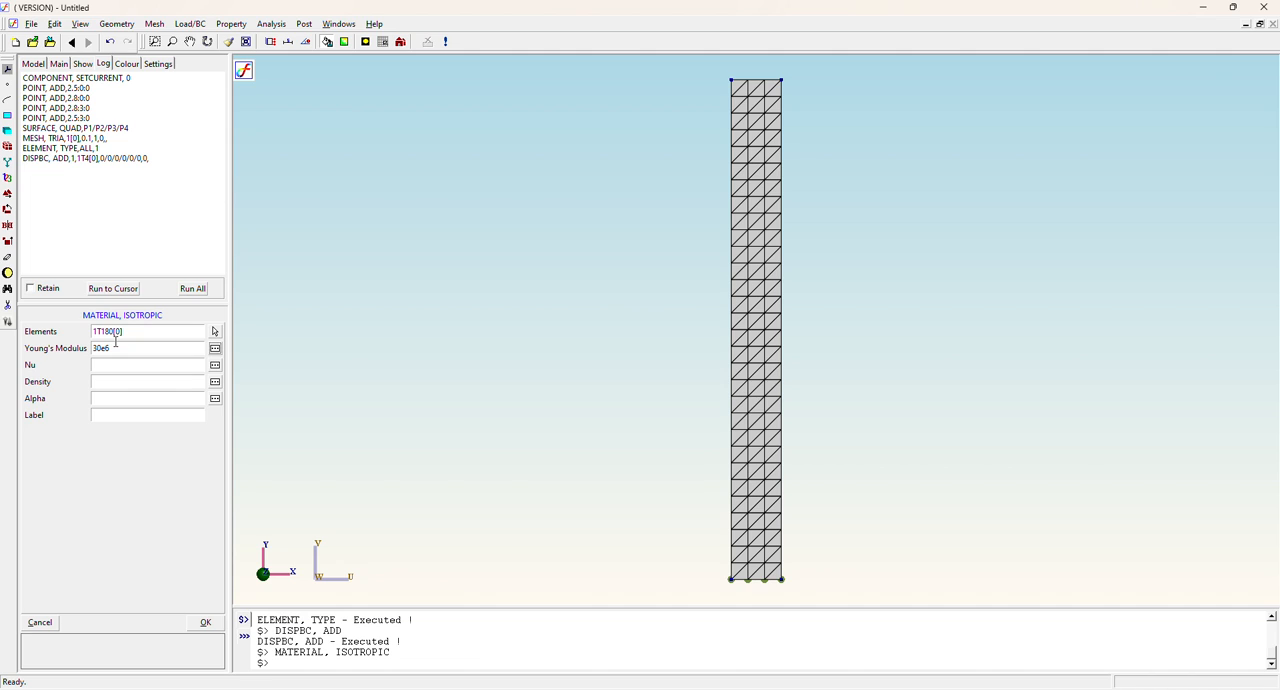
left_click(107, 365)
type("0")
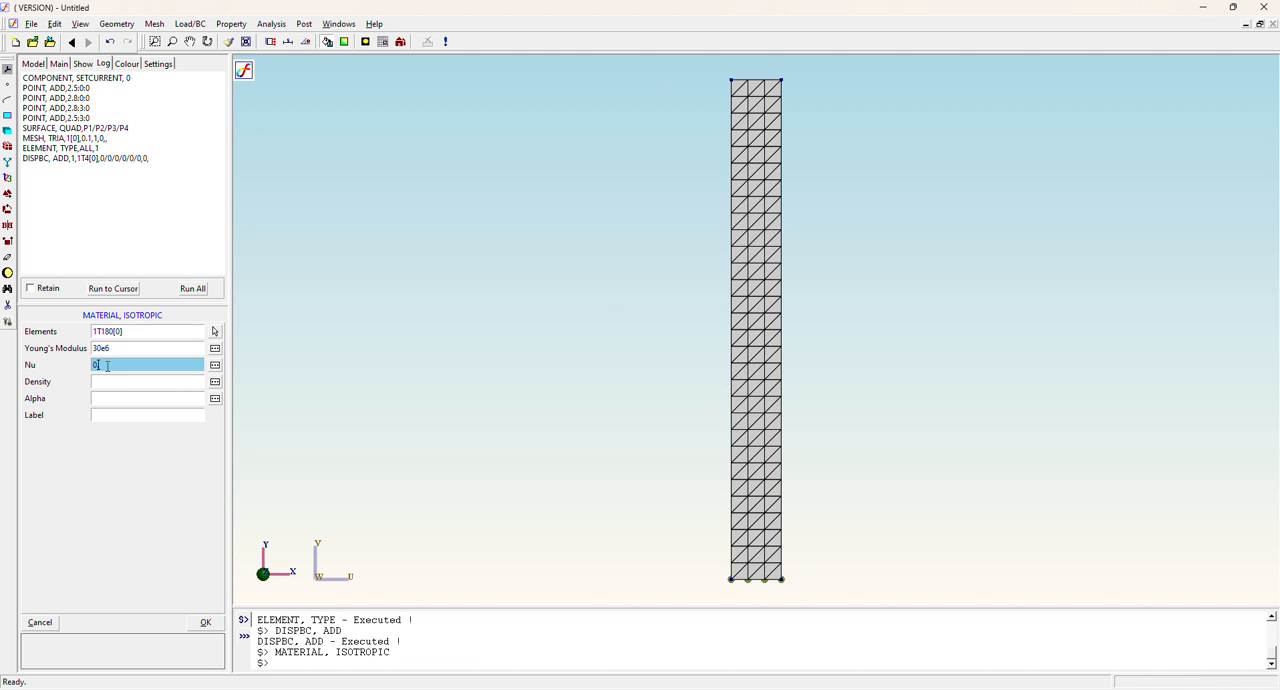
type(".2")
key("Tab")
type("25")
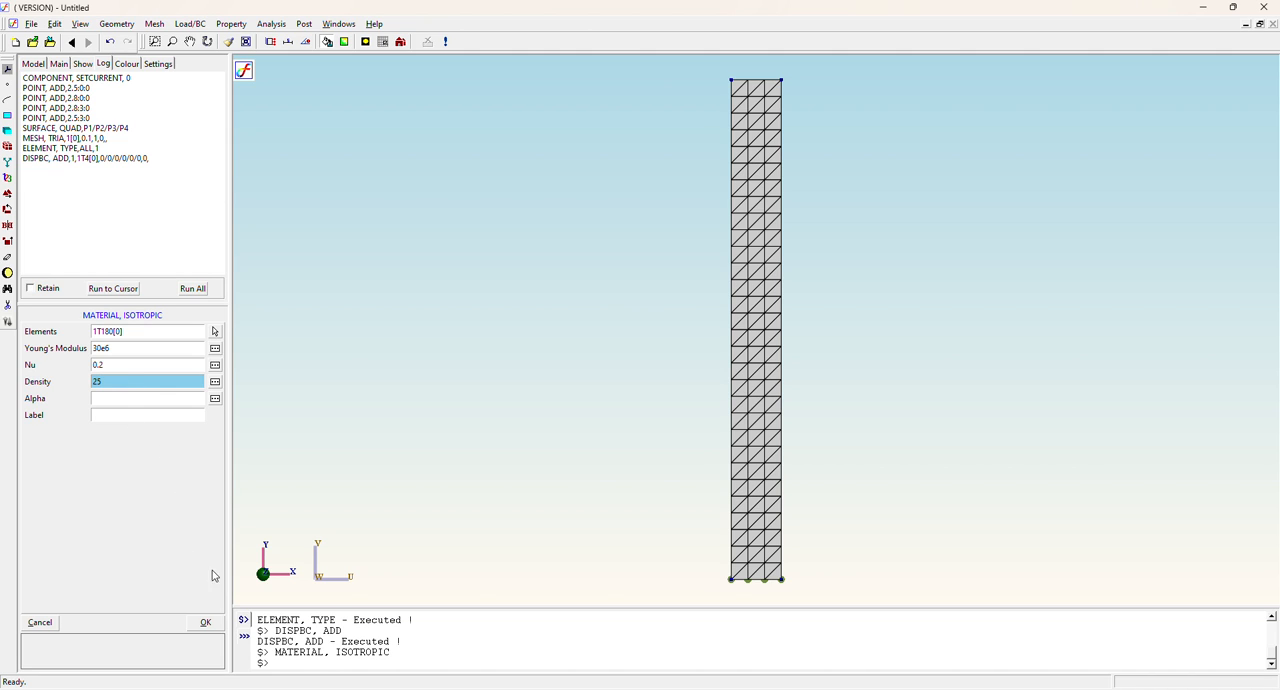
left_click(206, 623)
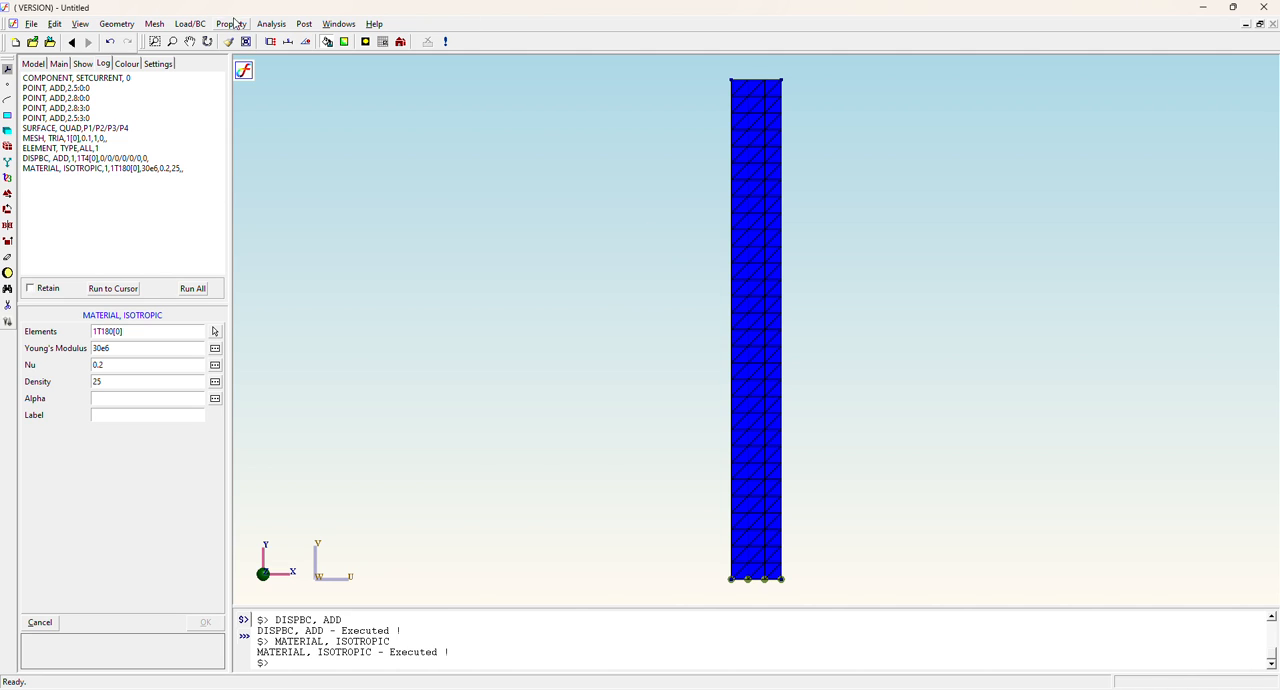
Add an edge load of magnitude 30 along the x-axis on the lowest element edge of the section's left side.
left_click(190, 24)
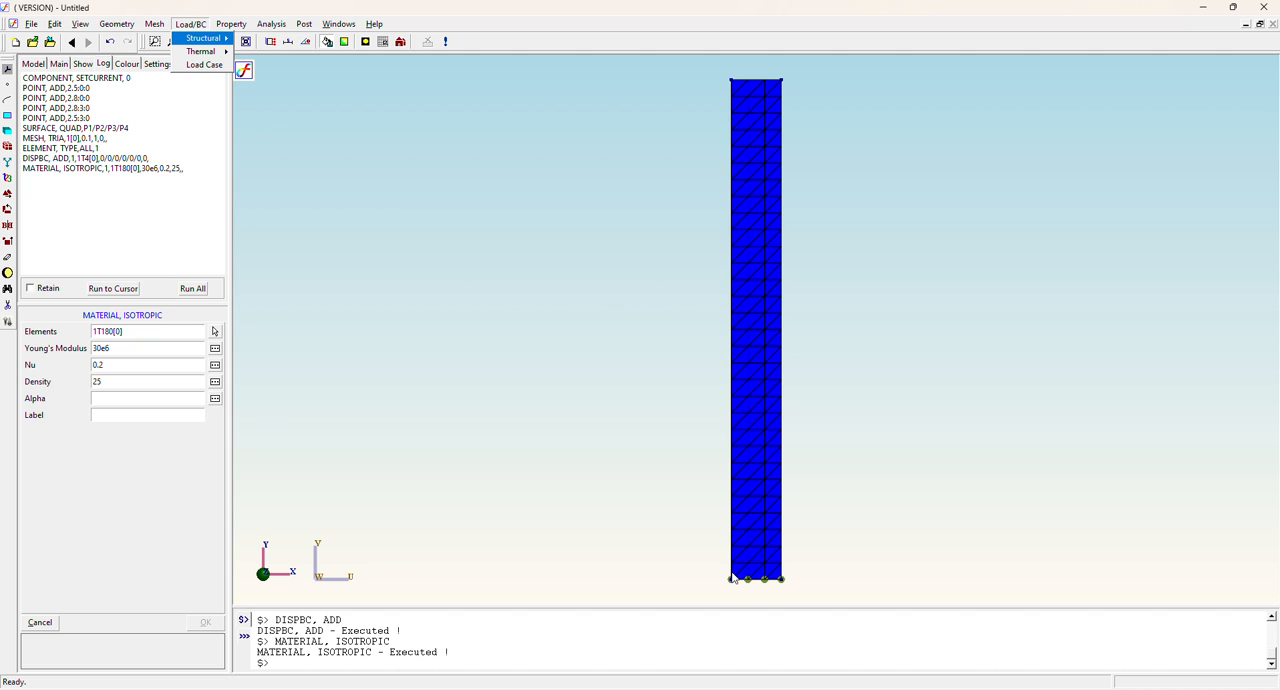
left_click(229, 24)
mouse_move(192, 26)
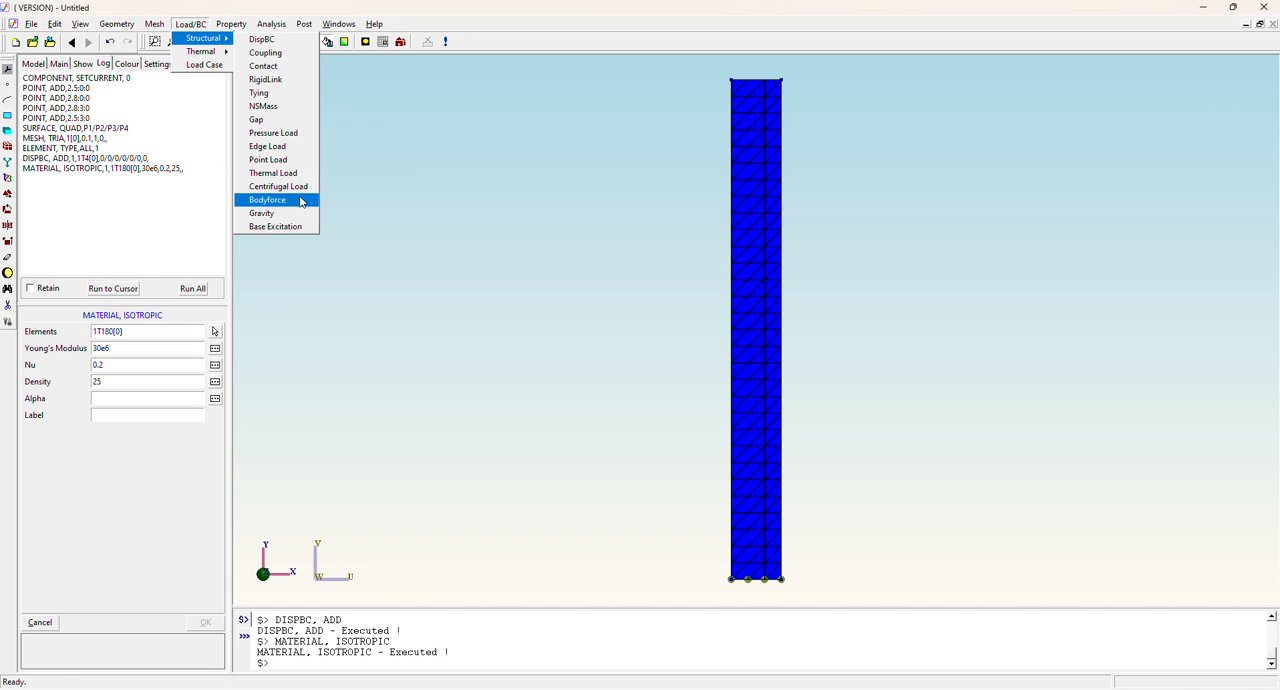
left_click(285, 148)
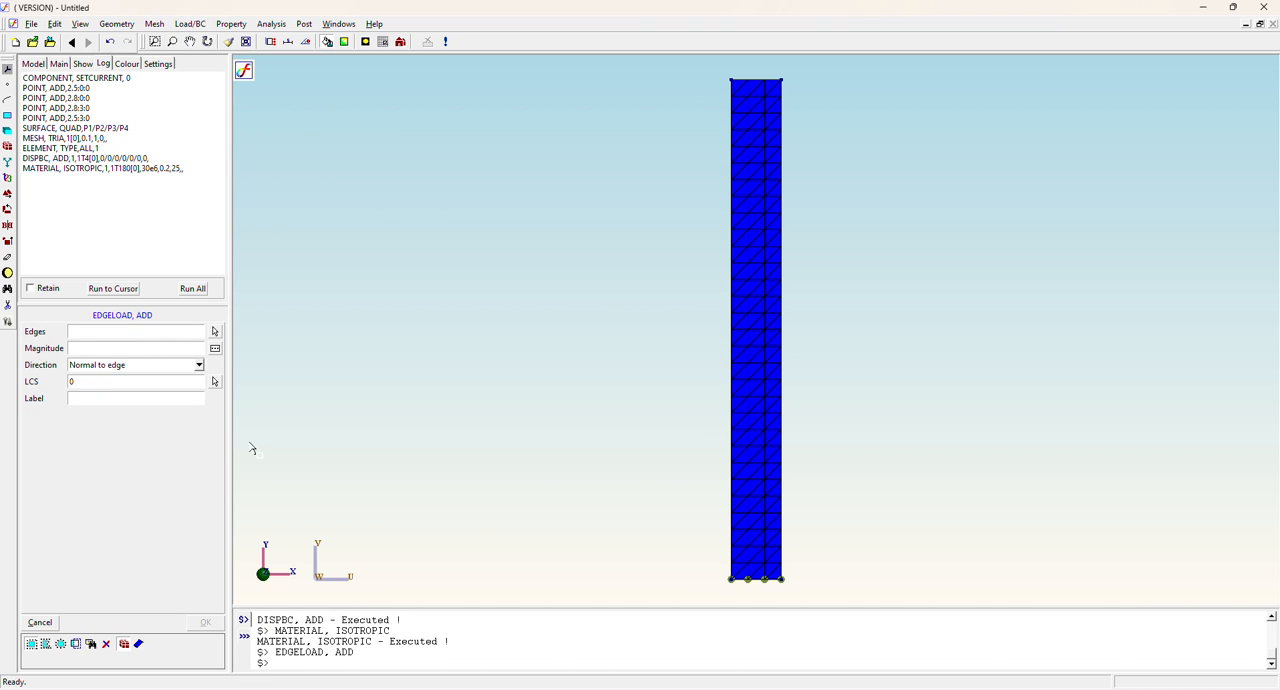
left_click(215, 332)
left_click(736, 579)
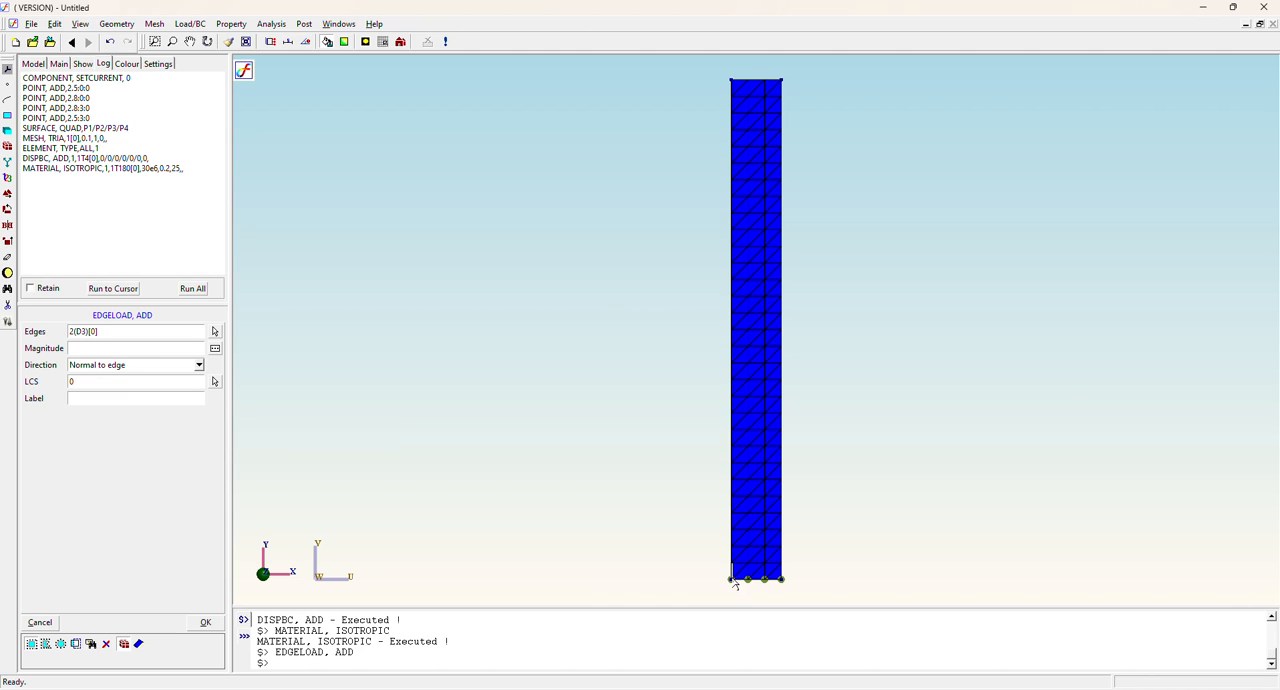
left_click(82, 347)
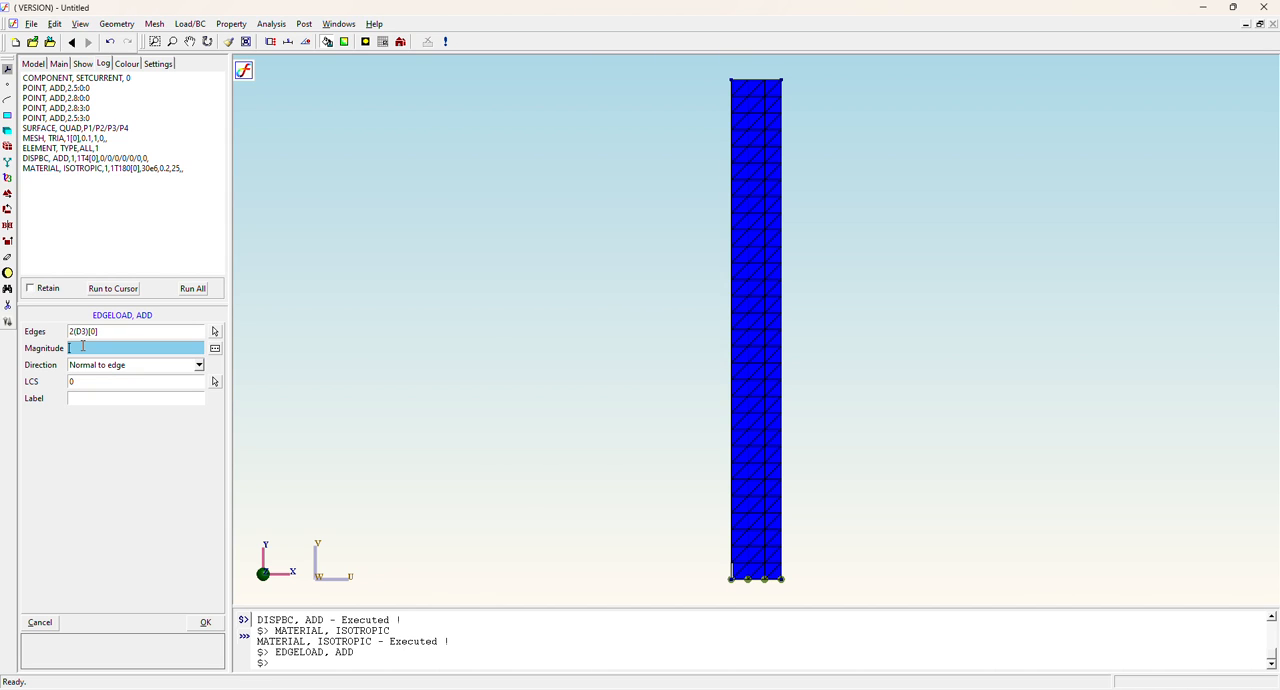
type("30")
left_click(99, 369)
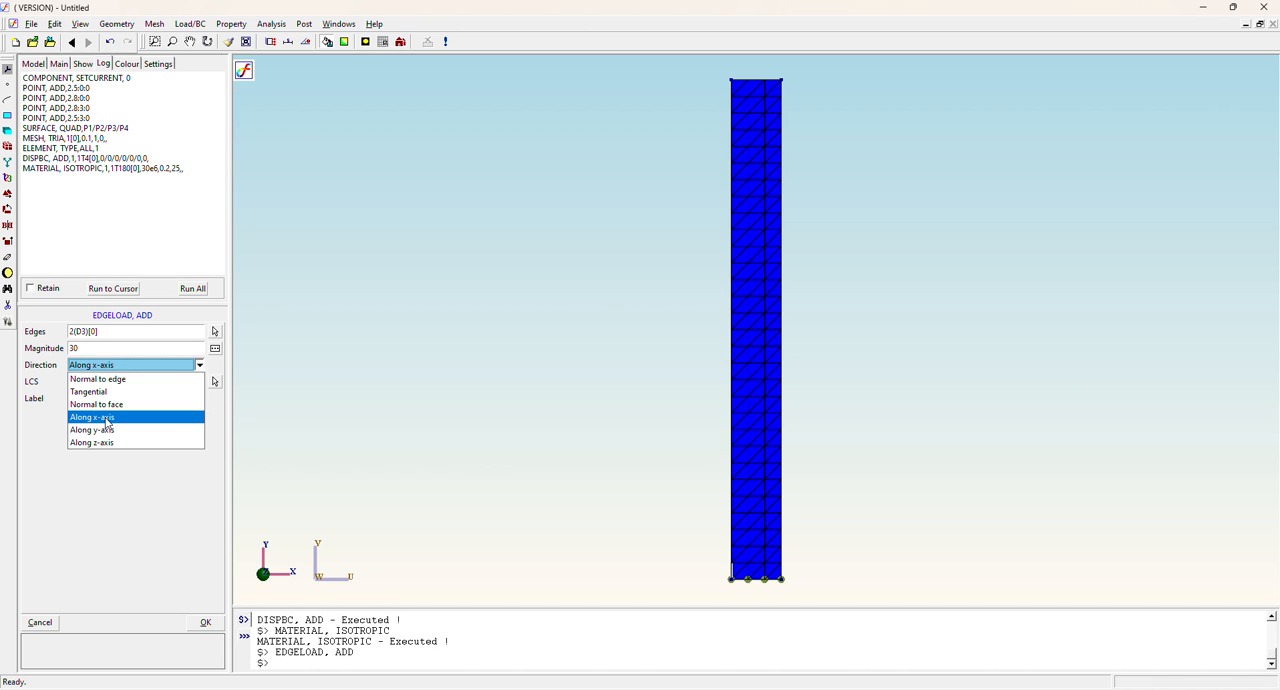
left_click(107, 421)
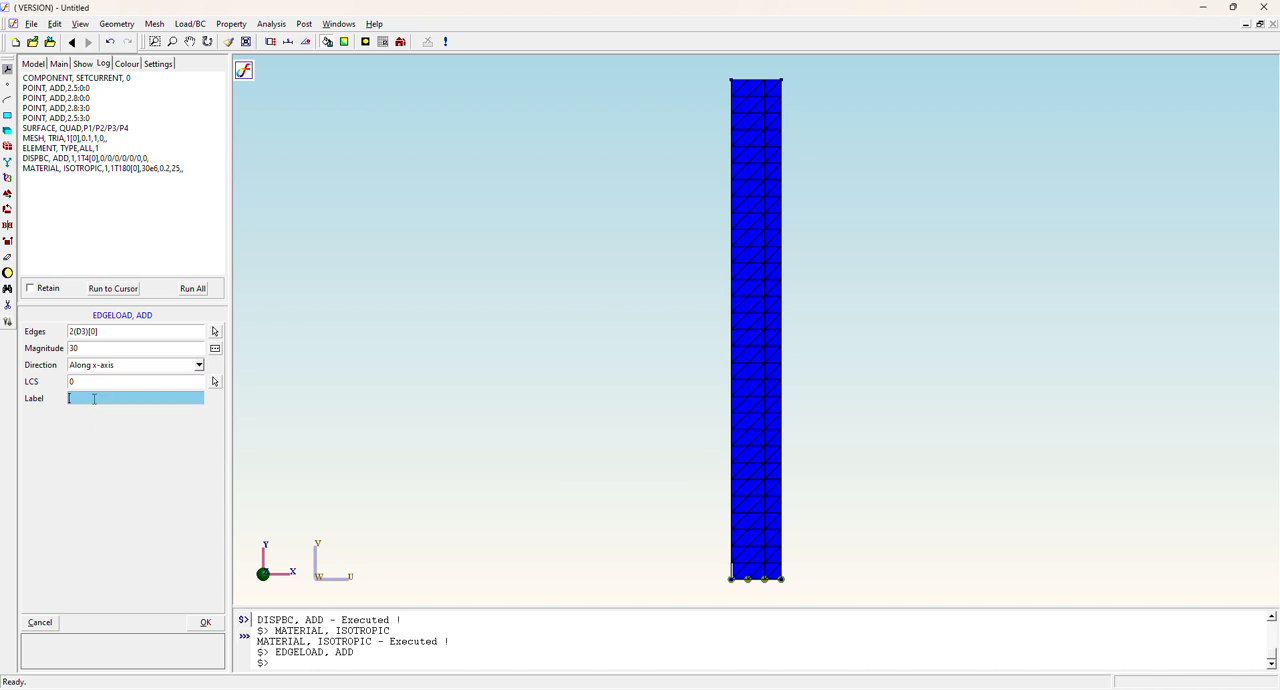
left_click(95, 398)
left_click(205, 622)
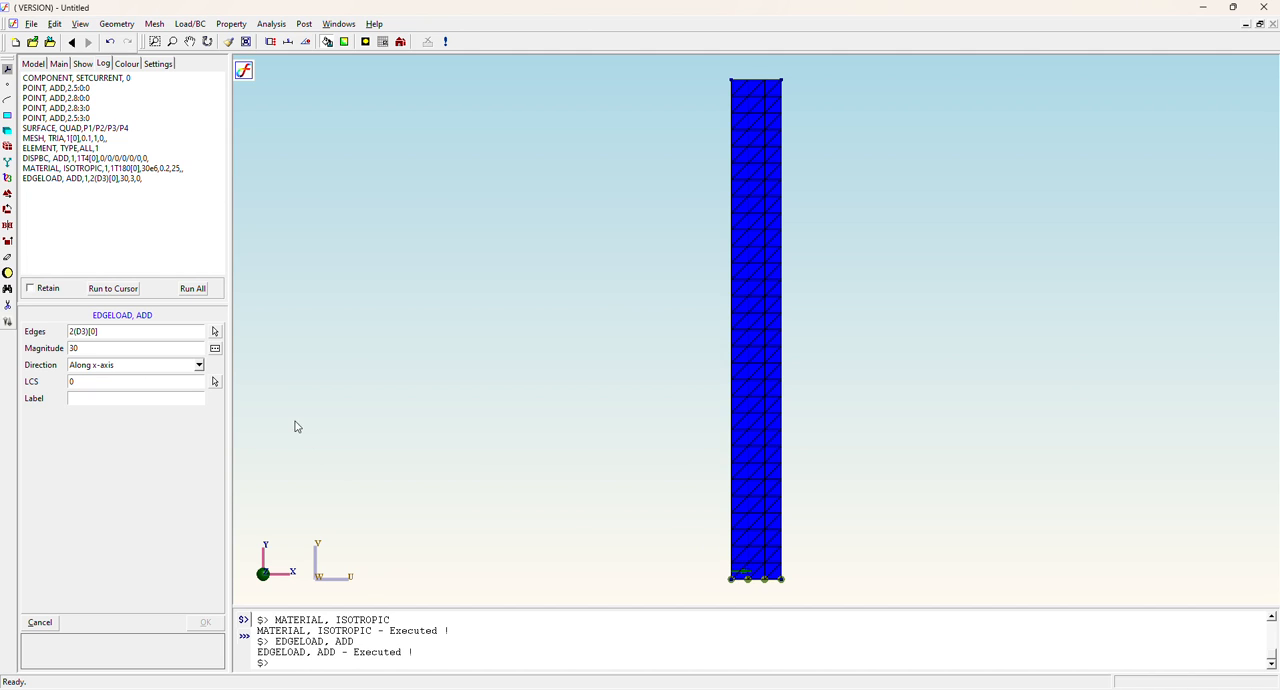
Add an edge load of magnitude 29 along the x-axis on the second-lowest element edge of the section's left side.
left_click(214, 332)
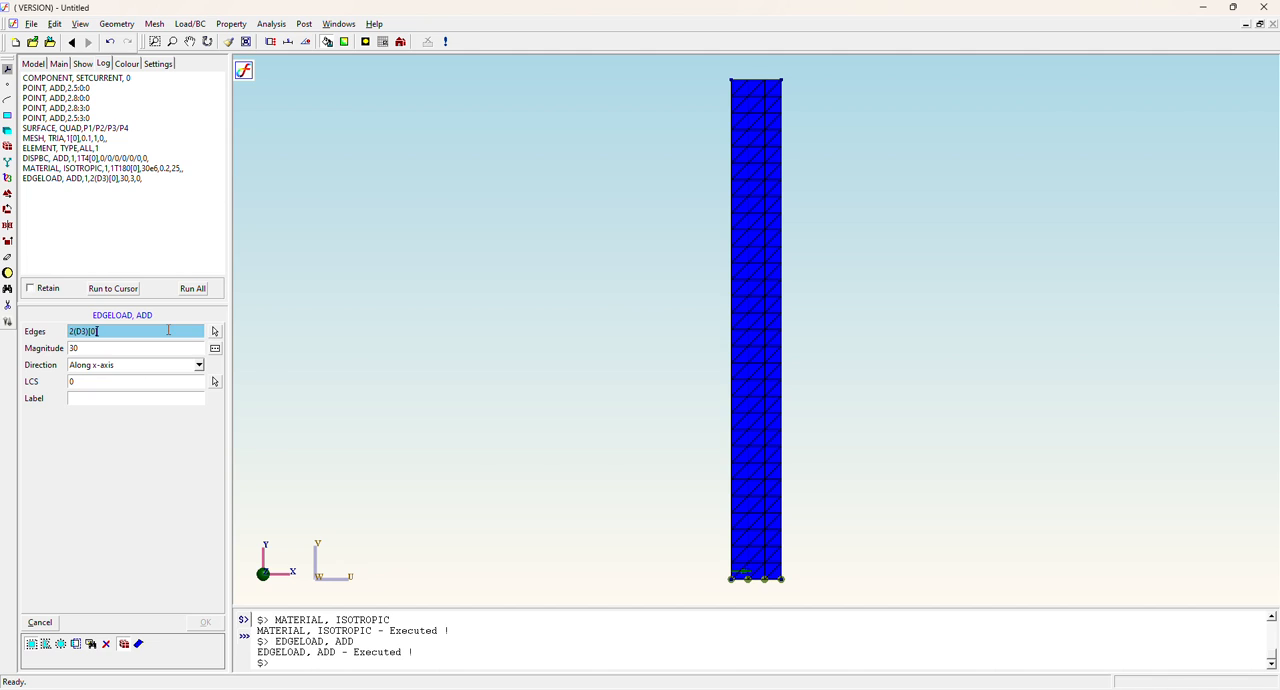
left_click(214, 335)
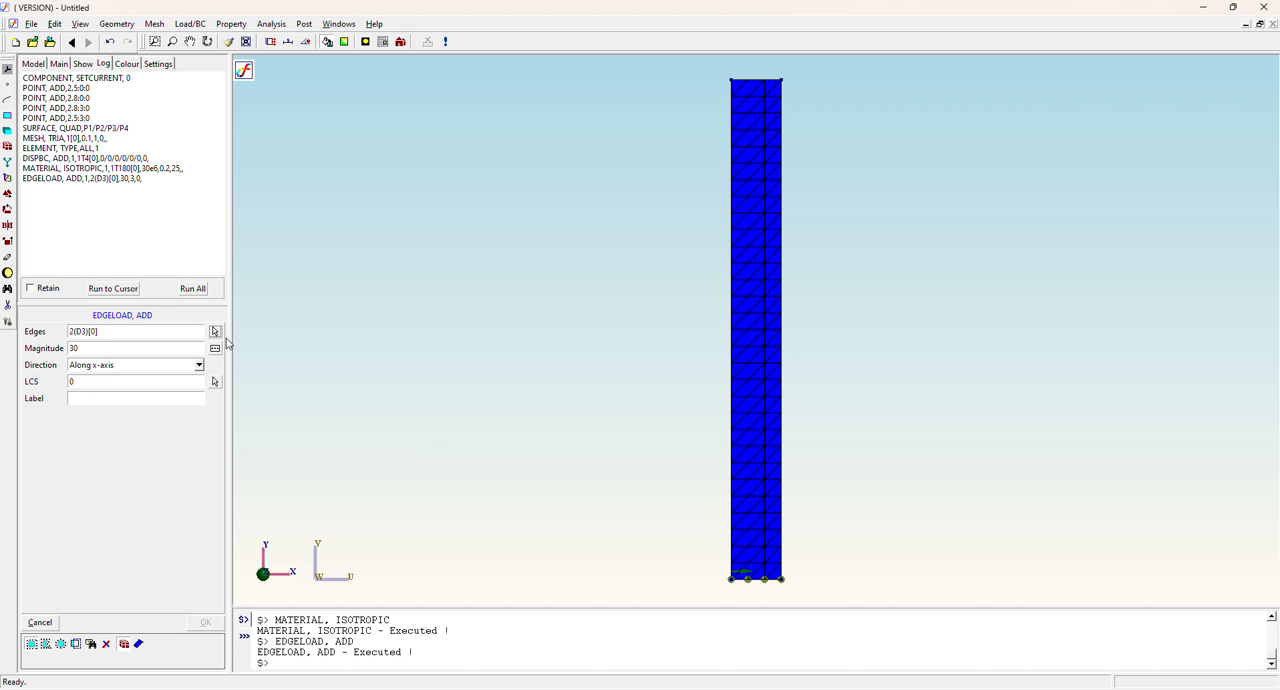
left_click(731, 560)
left_click(95, 349)
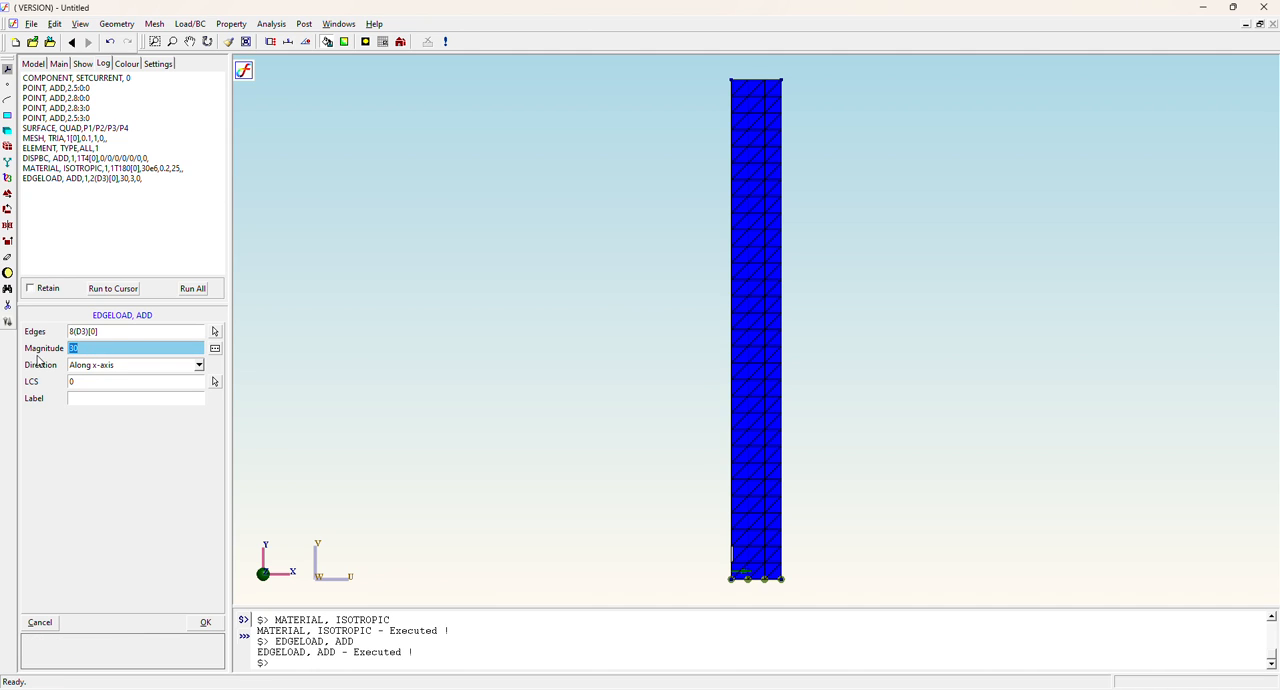
type("25")
left_click(206, 622)
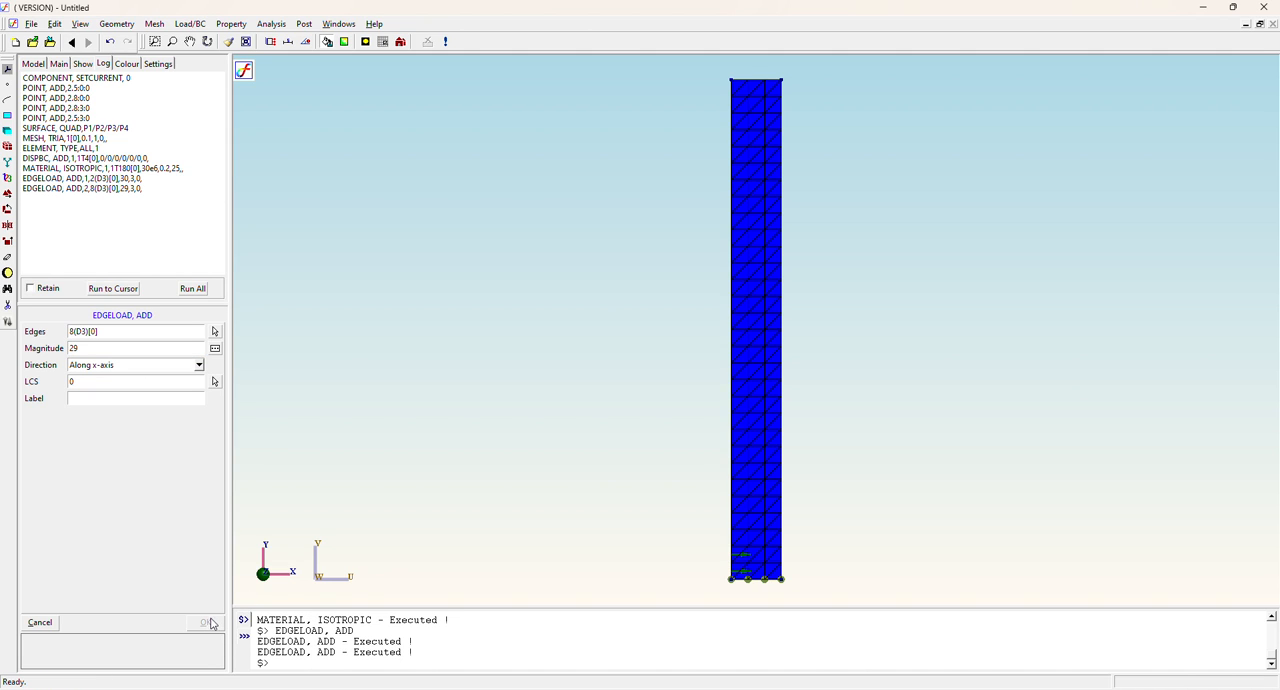
Switch to the BF folder in File Explorer and open AxySymmetricModel.SES in a maximized Notepad window.
left_click(83, 64)
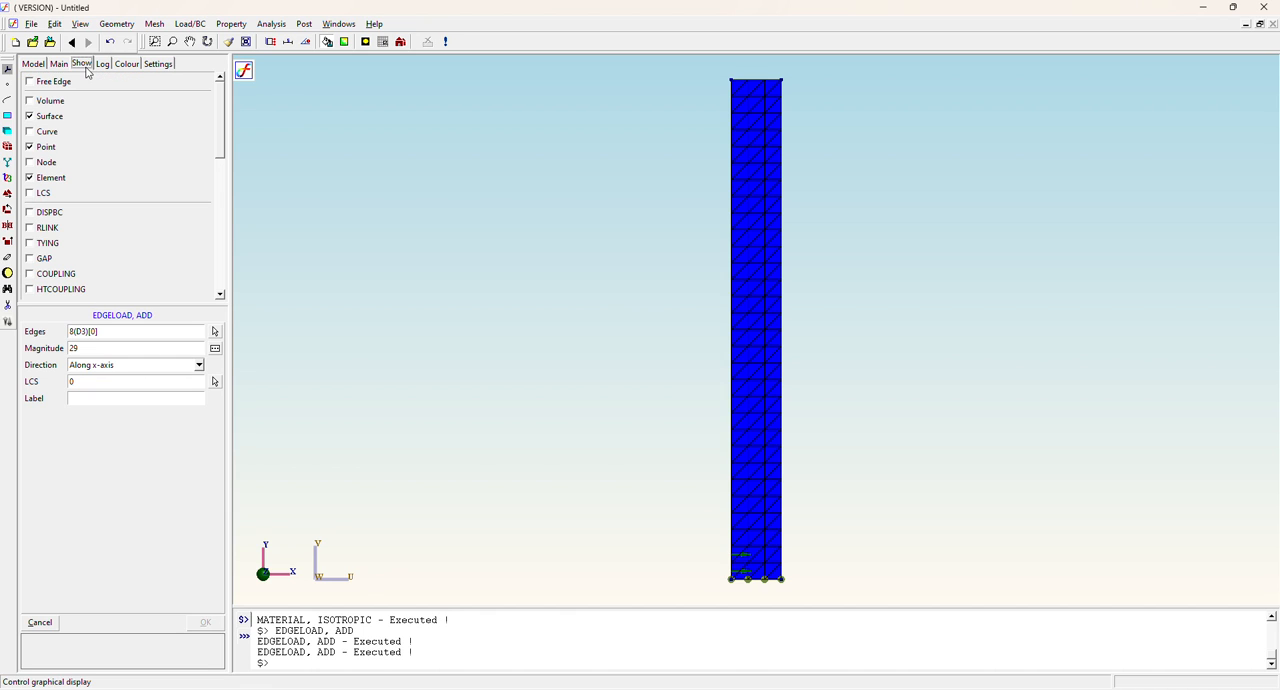
left_click(103, 64)
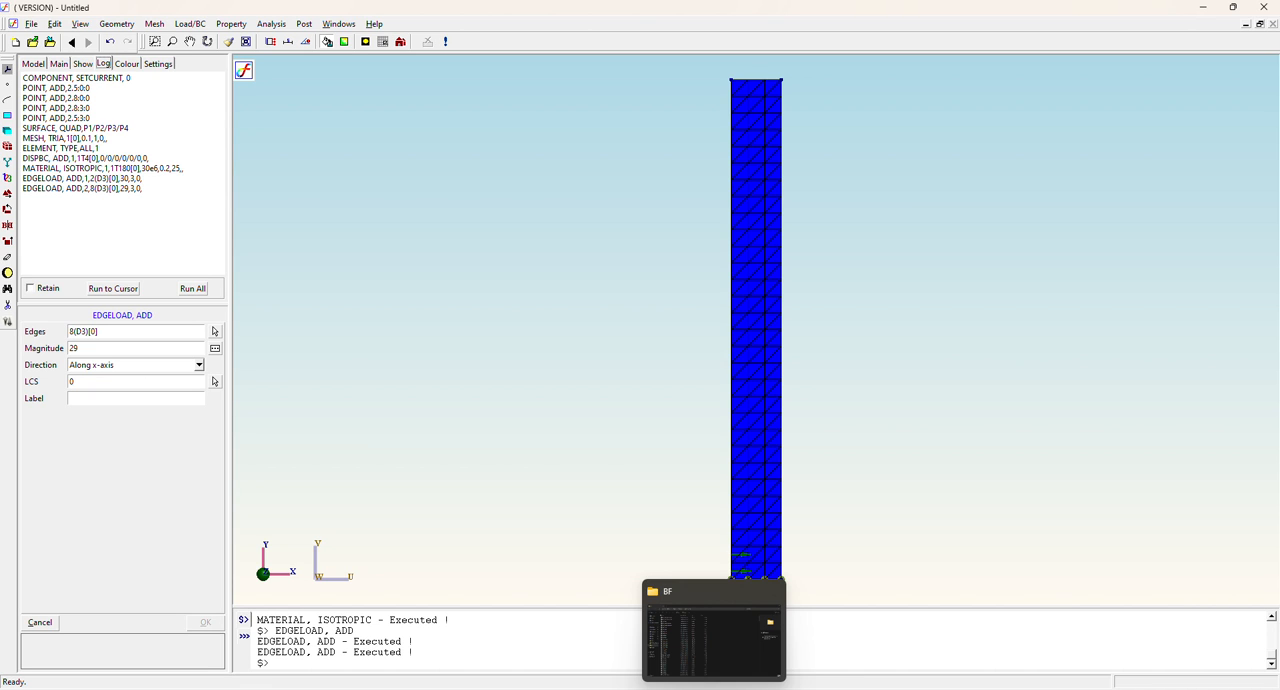
left_click(714, 689)
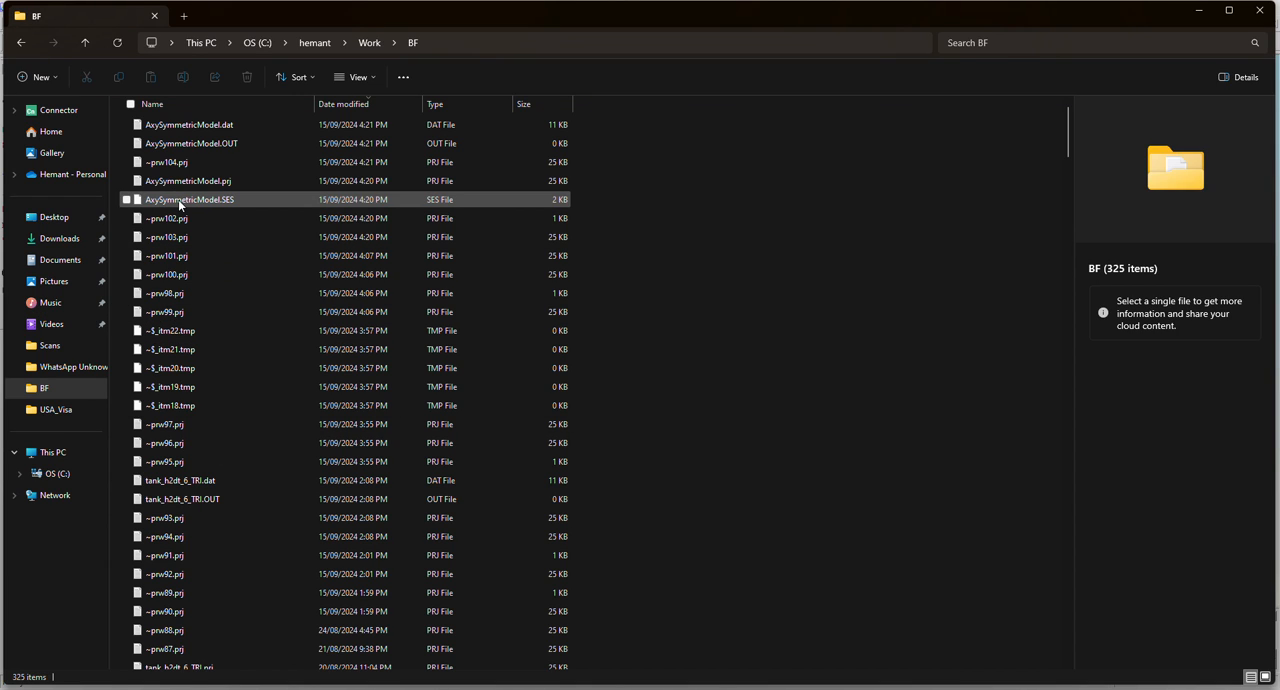
left_click(180, 205)
right_click(180, 205)
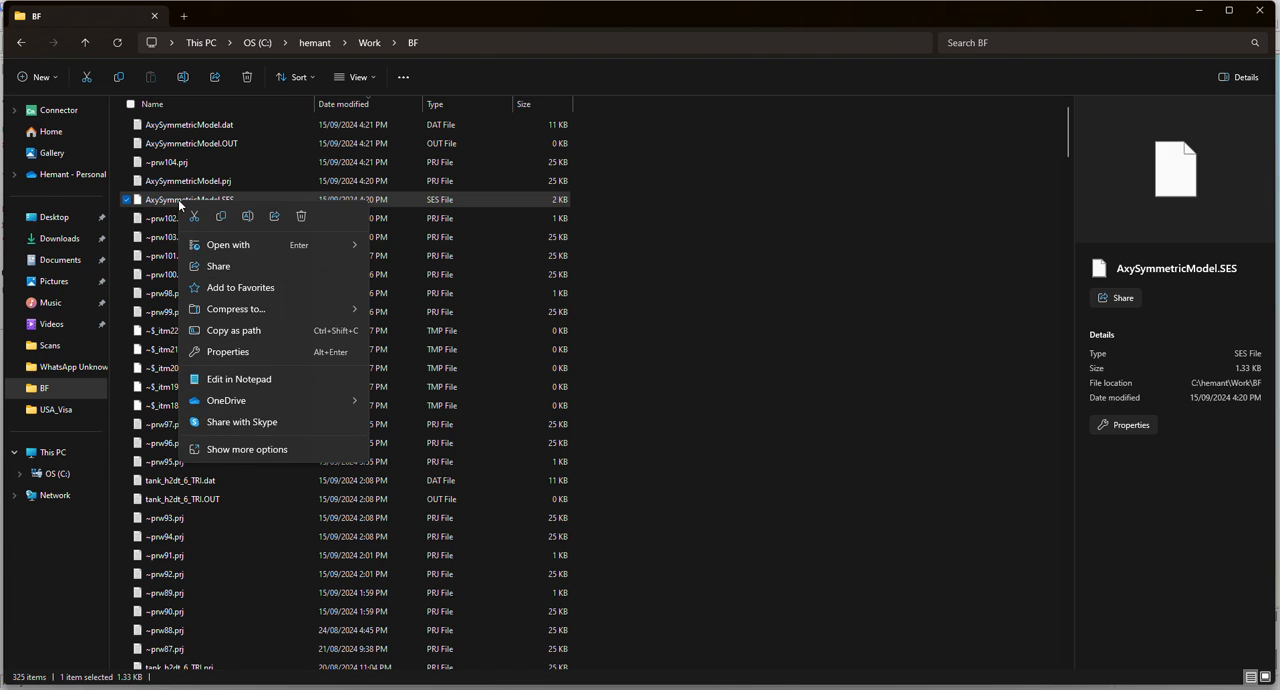
mouse_move(224, 252)
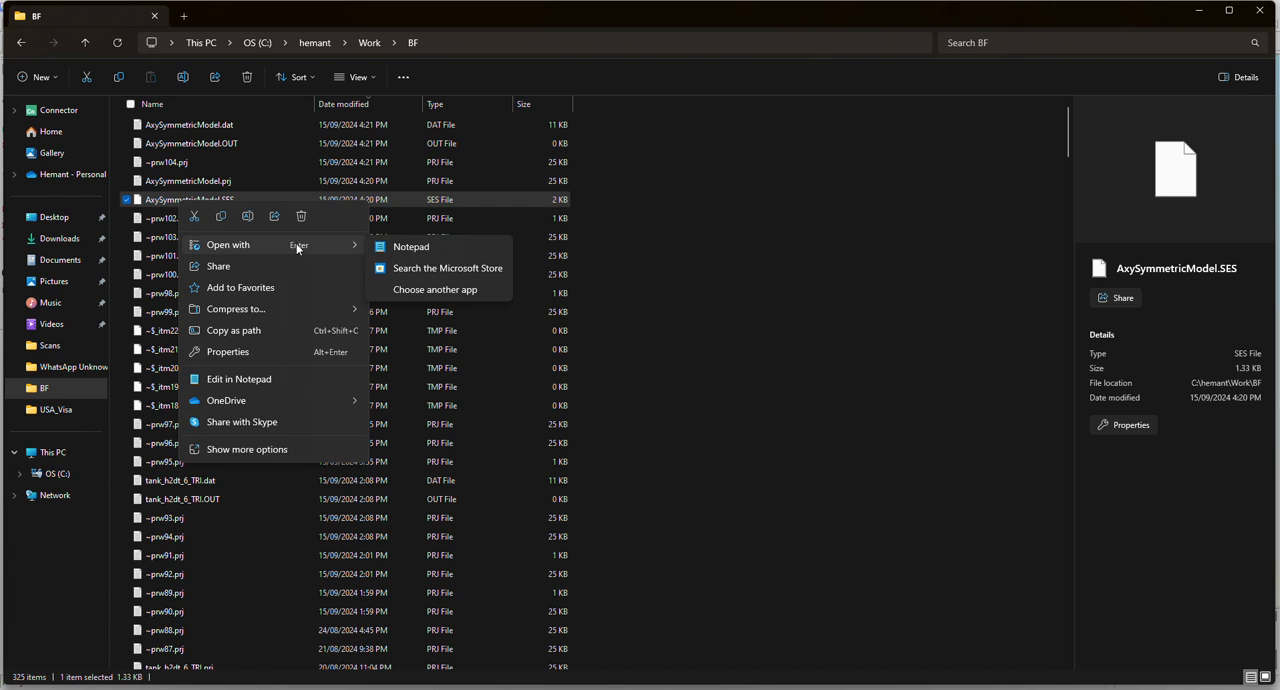
left_click(415, 253)
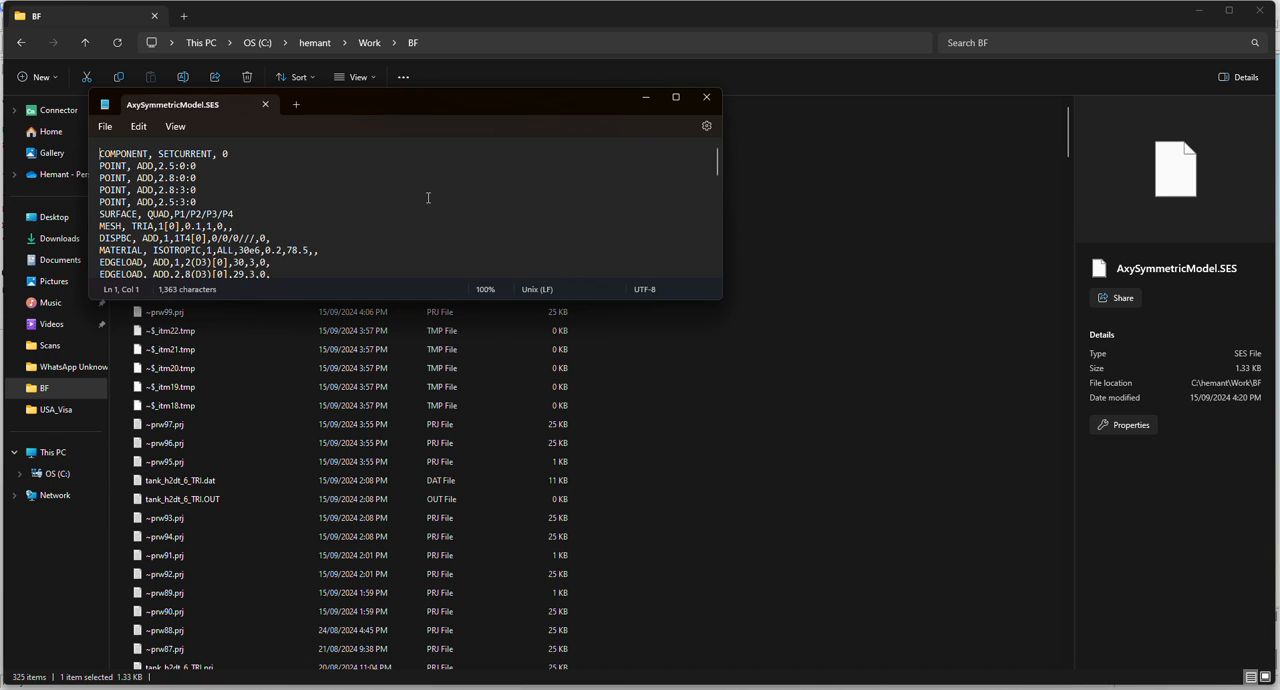
left_click(675, 98)
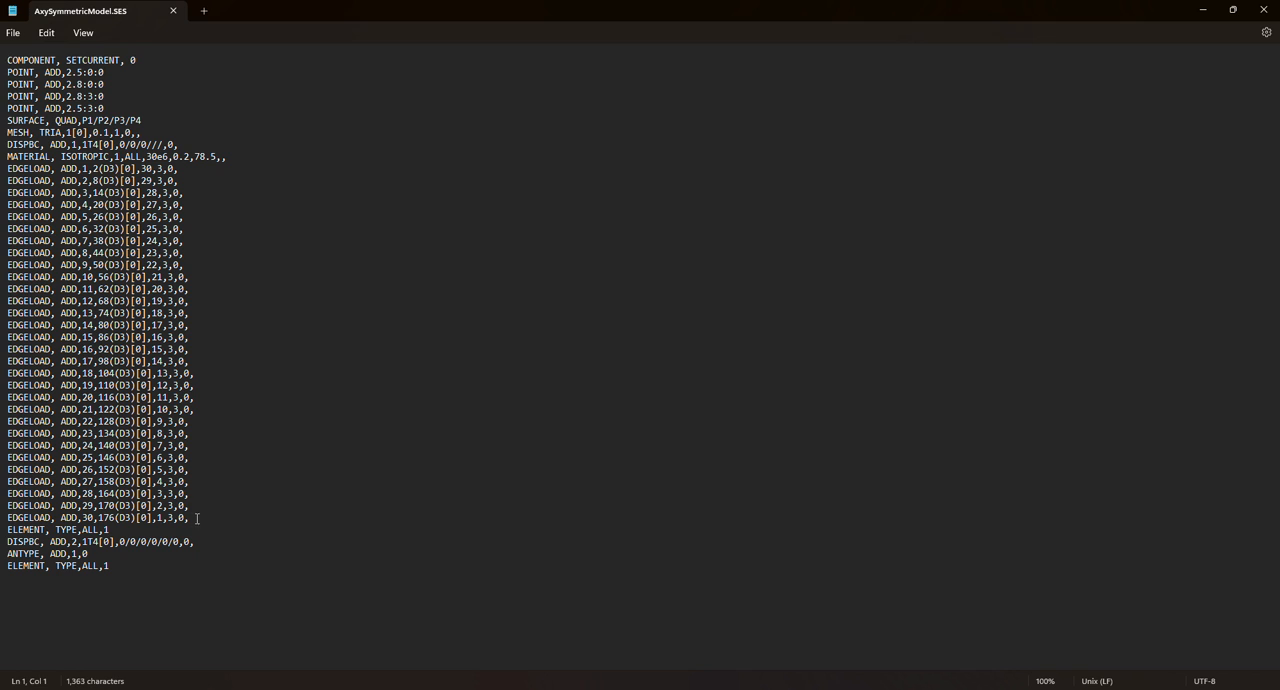
Copy the EDGELOAD command lines for loads 3 through 30 from AxySymmetricModel.SES and minimize Notepad.
left_click_drag(197, 518, 4, 198)
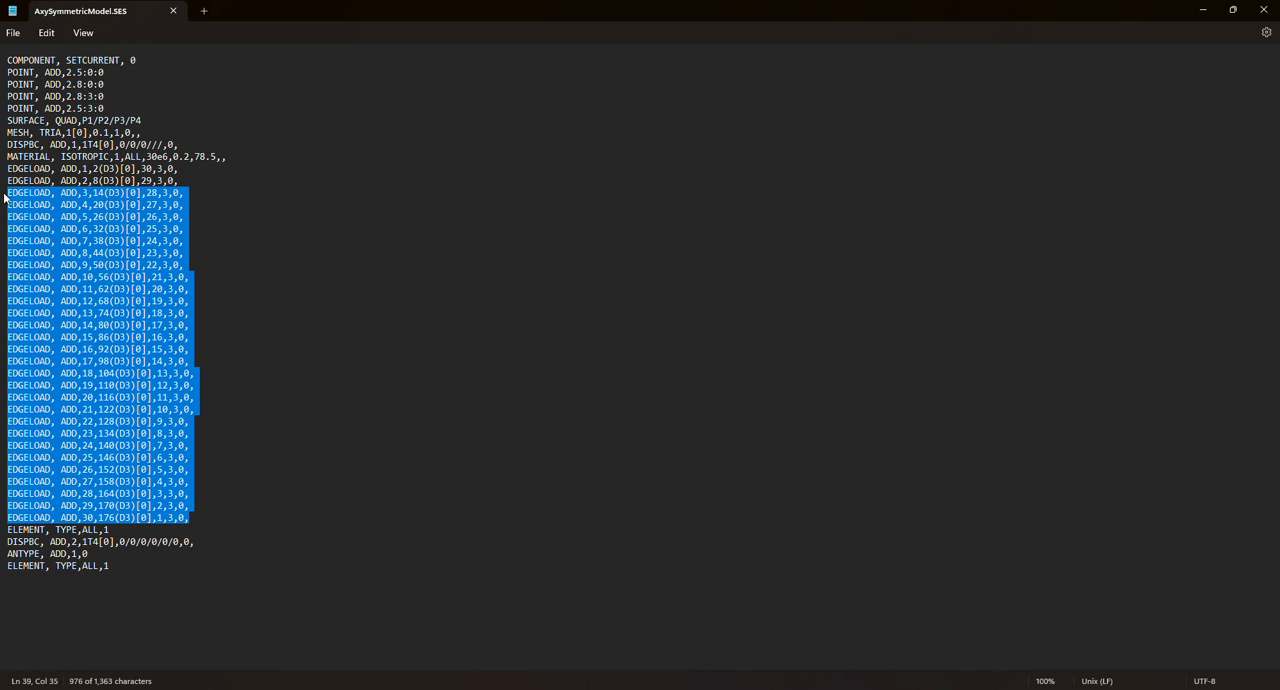
right_click(74, 218)
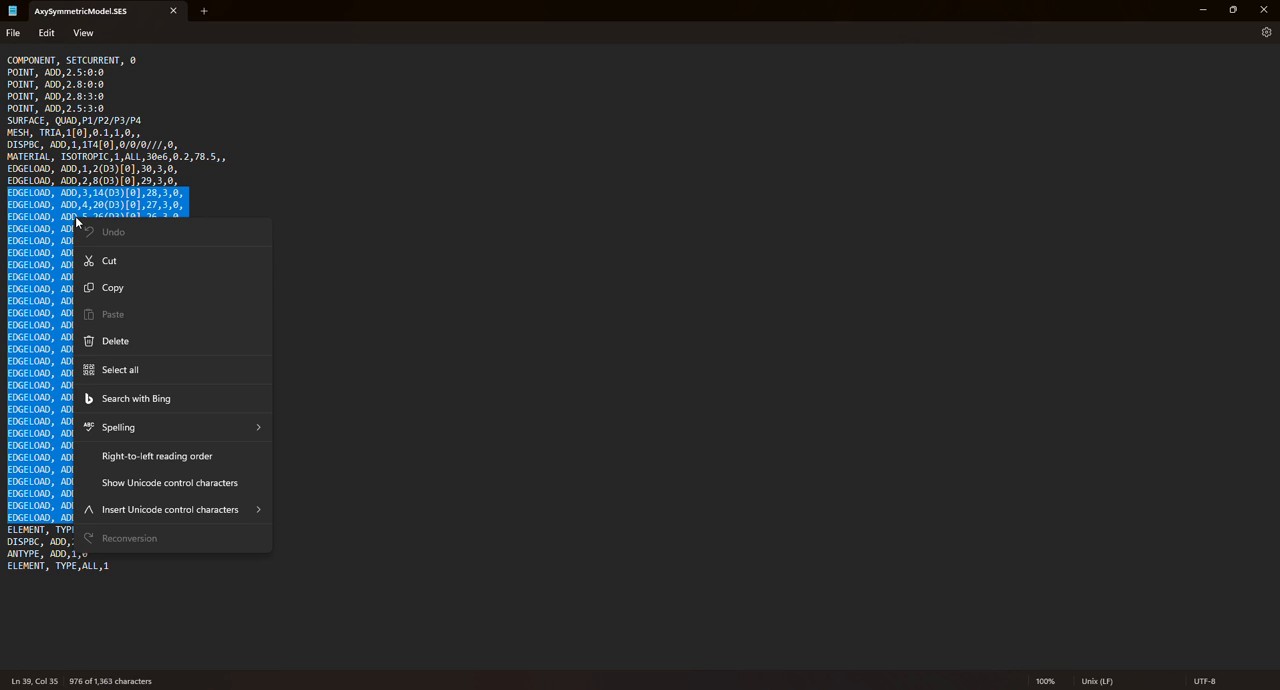
left_click(113, 289)
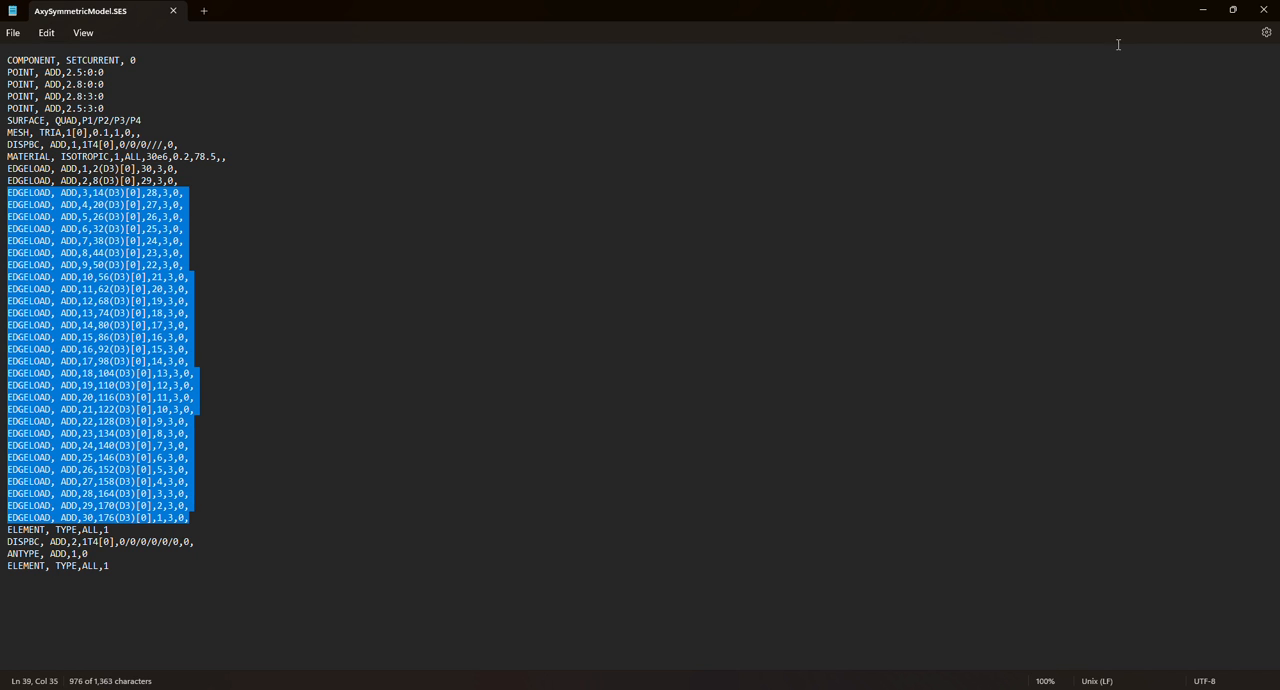
left_click(1203, 10)
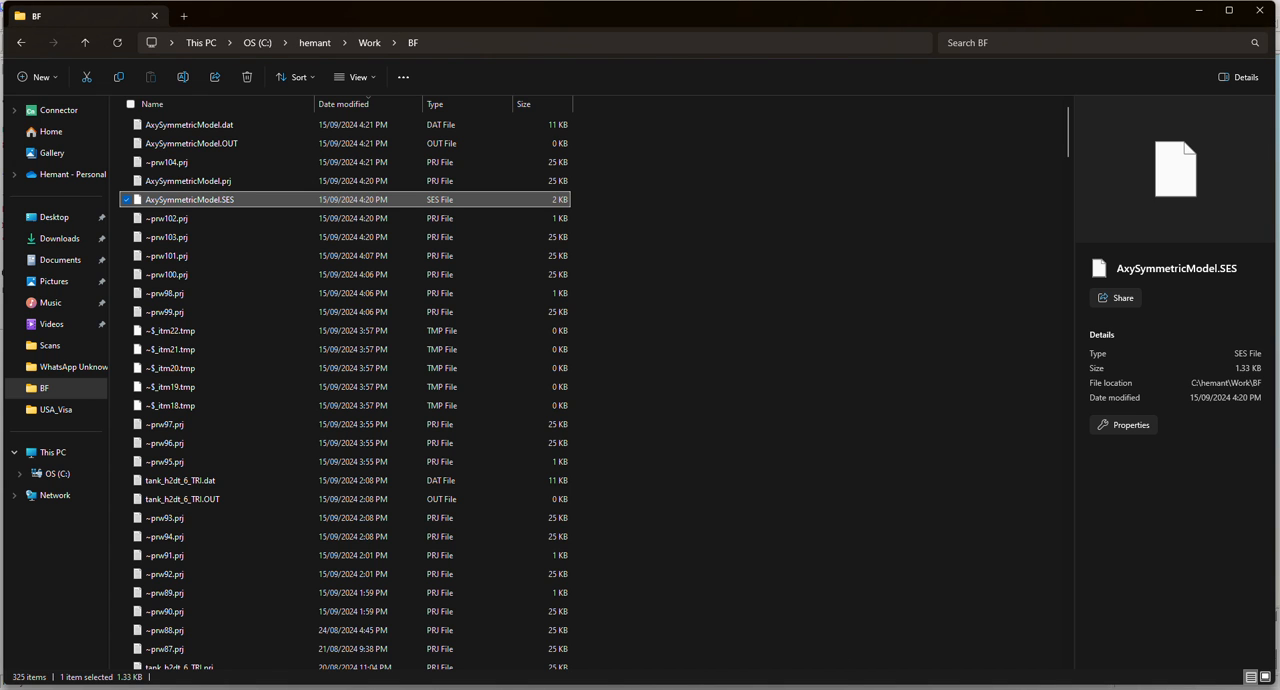
Return to FEAST, paste the copied EDGELOAD commands after the last line of the command log, and run all commands.
key("alt+Tab")
left_click(155, 198)
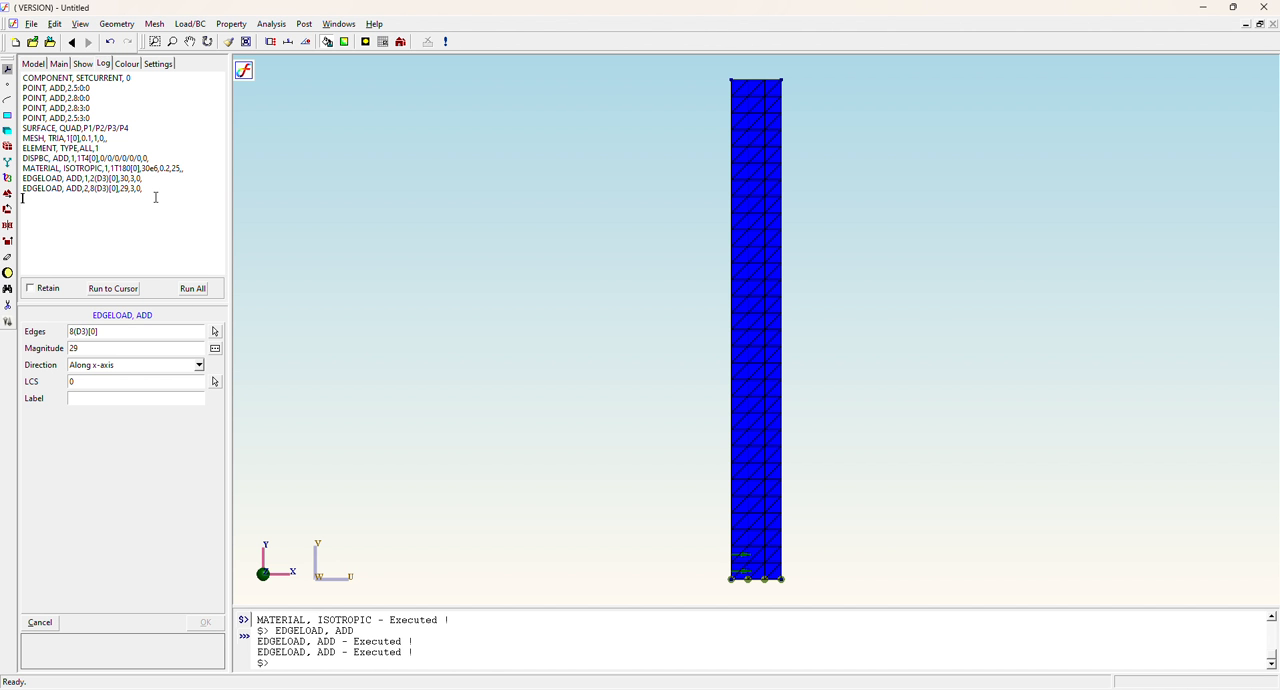
key("ctrl+v")
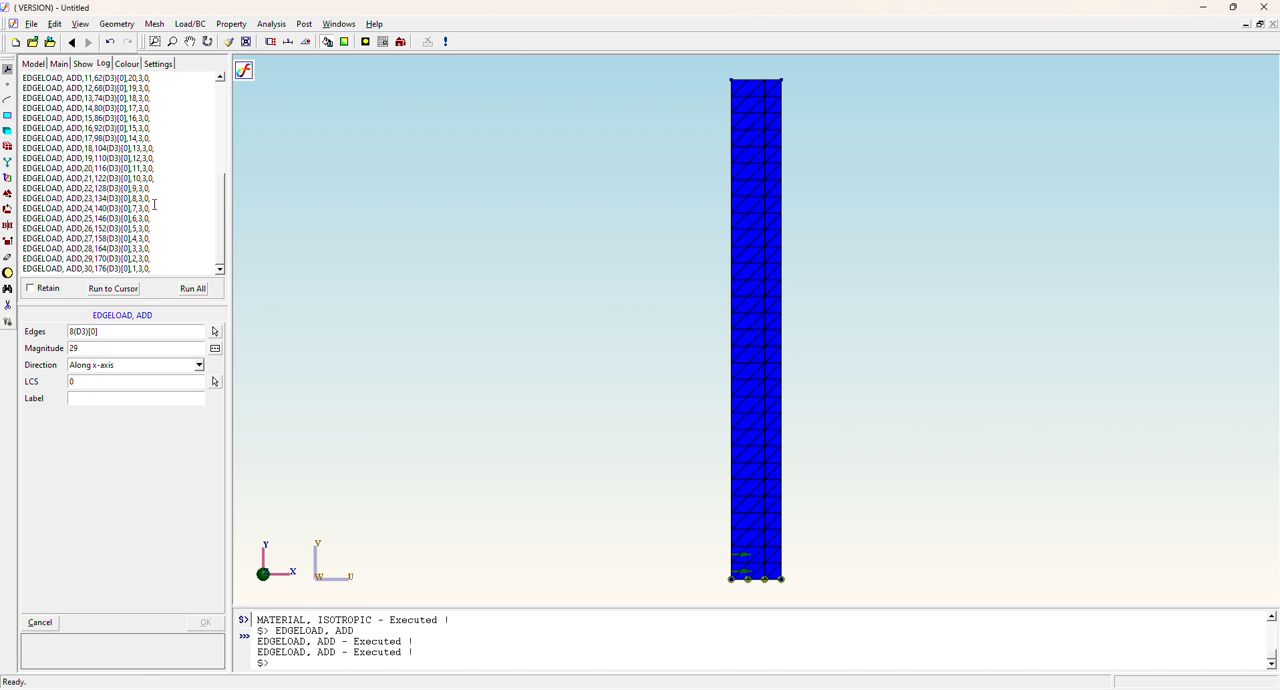
left_click(194, 290)
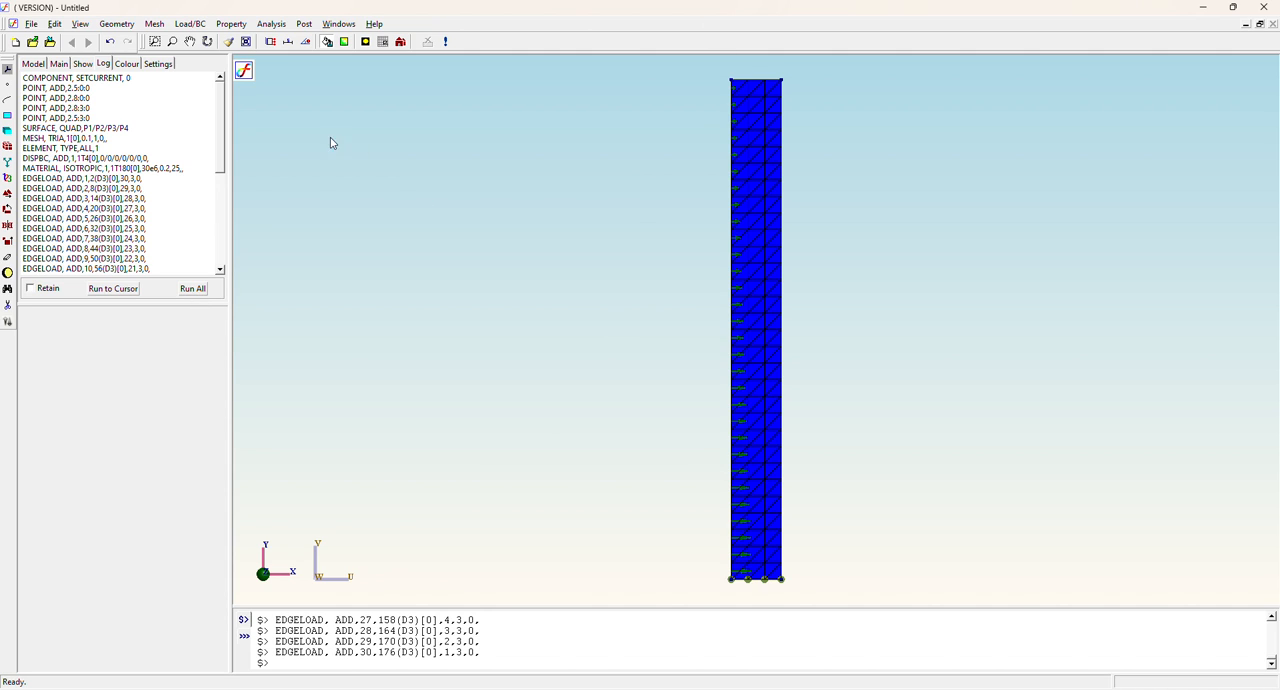
Set the analysis type to Static.
left_click(270, 24)
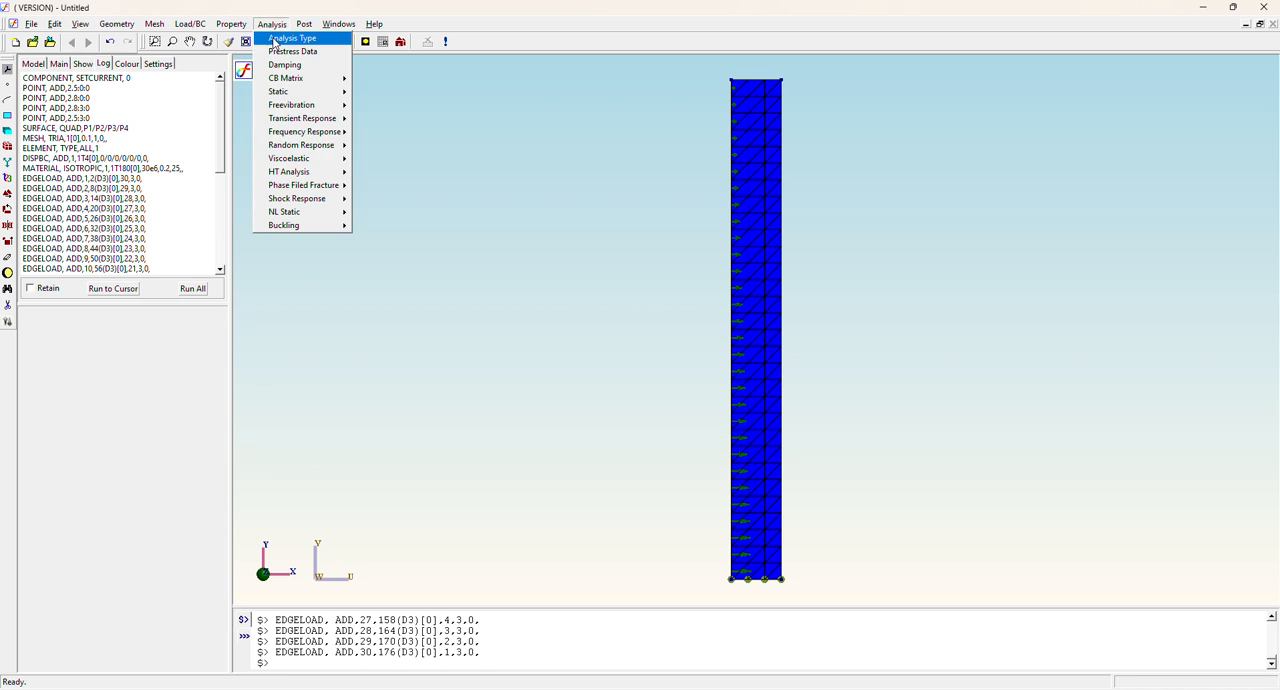
left_click(290, 38)
left_click(113, 331)
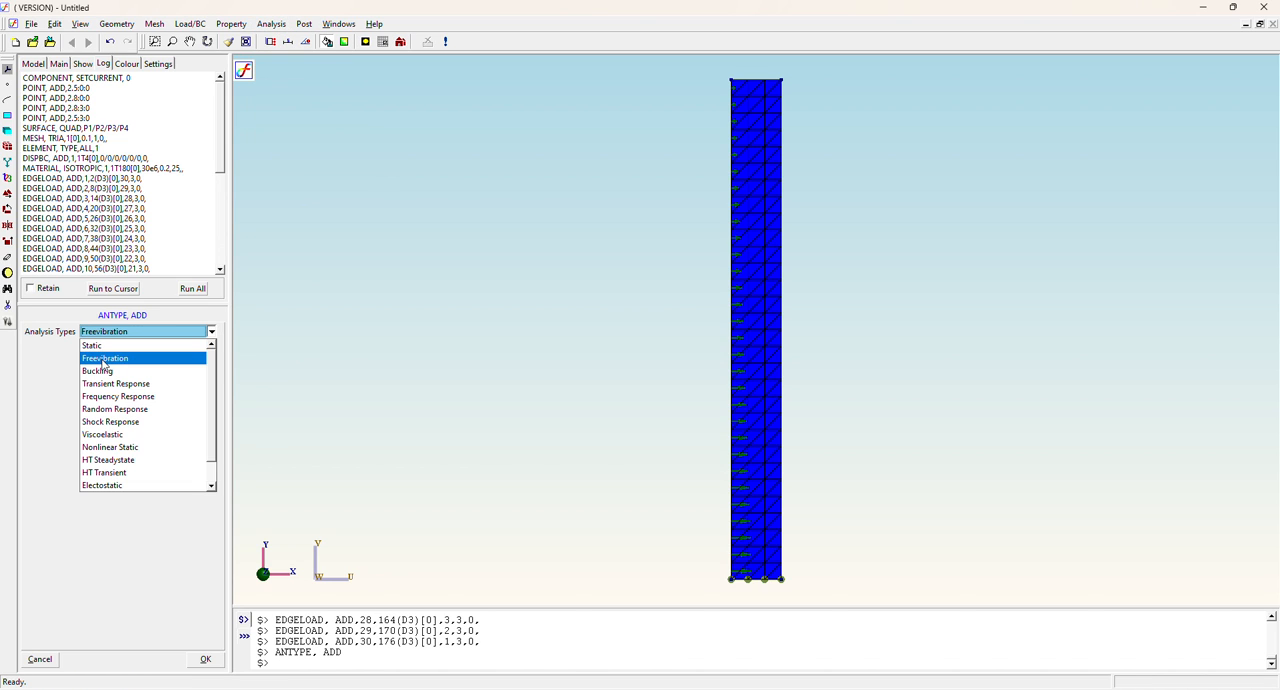
left_click(105, 343)
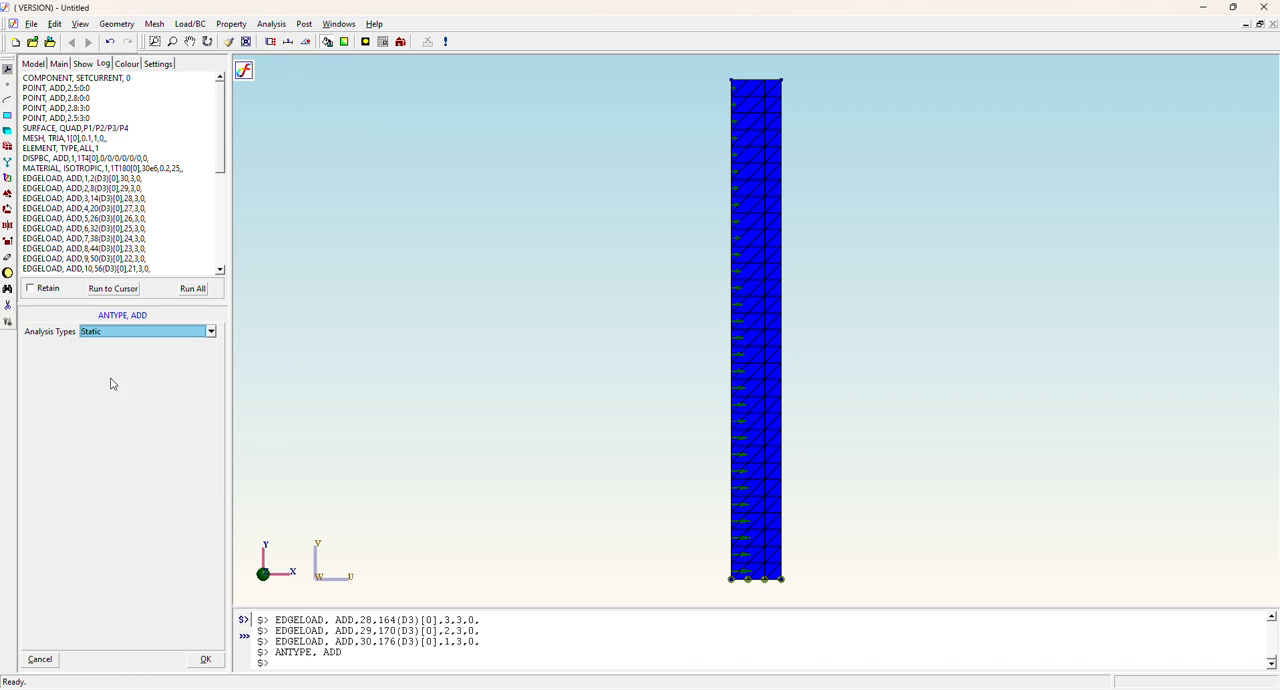
left_click(206, 659)
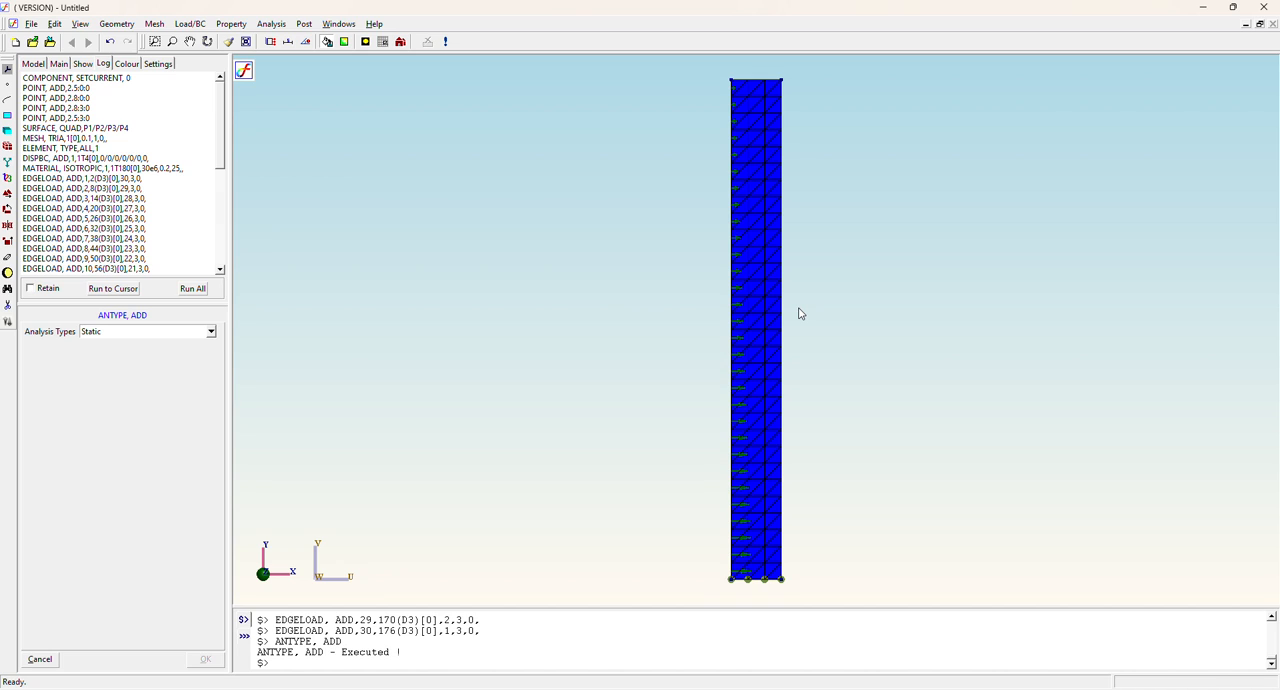
left_click(115, 23)
mouse_move(127, 66)
mouse_move(158, 27)
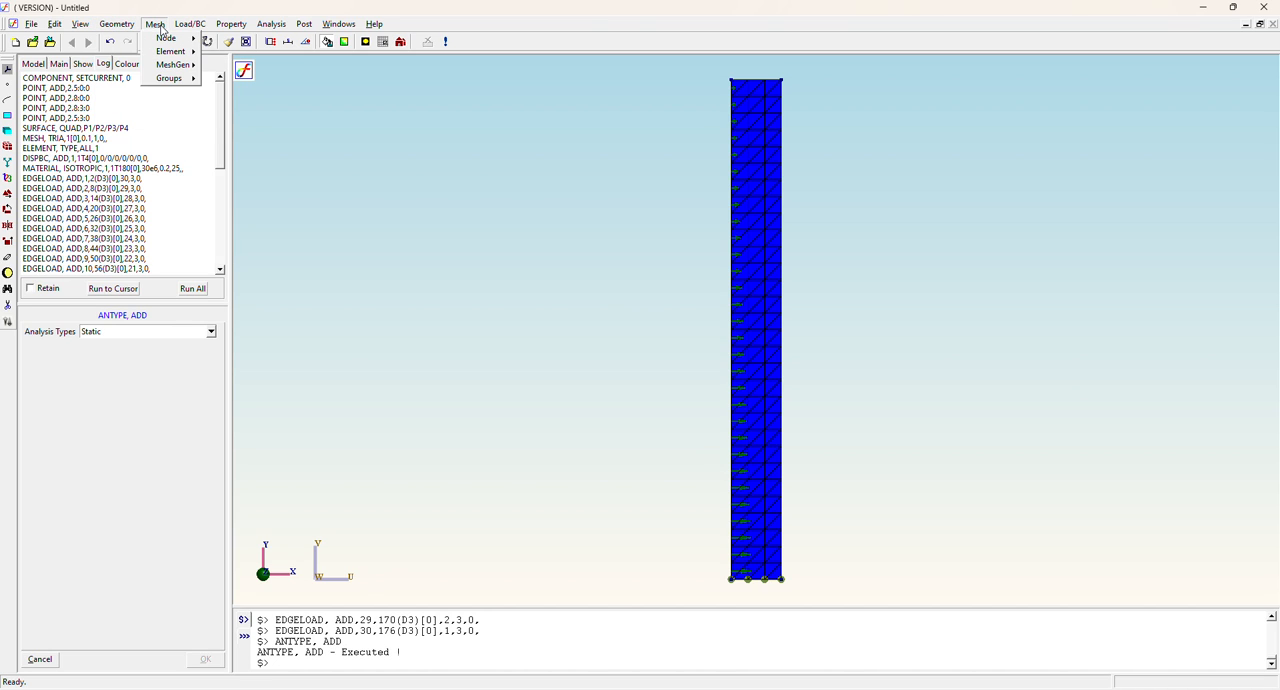
mouse_move(167, 66)
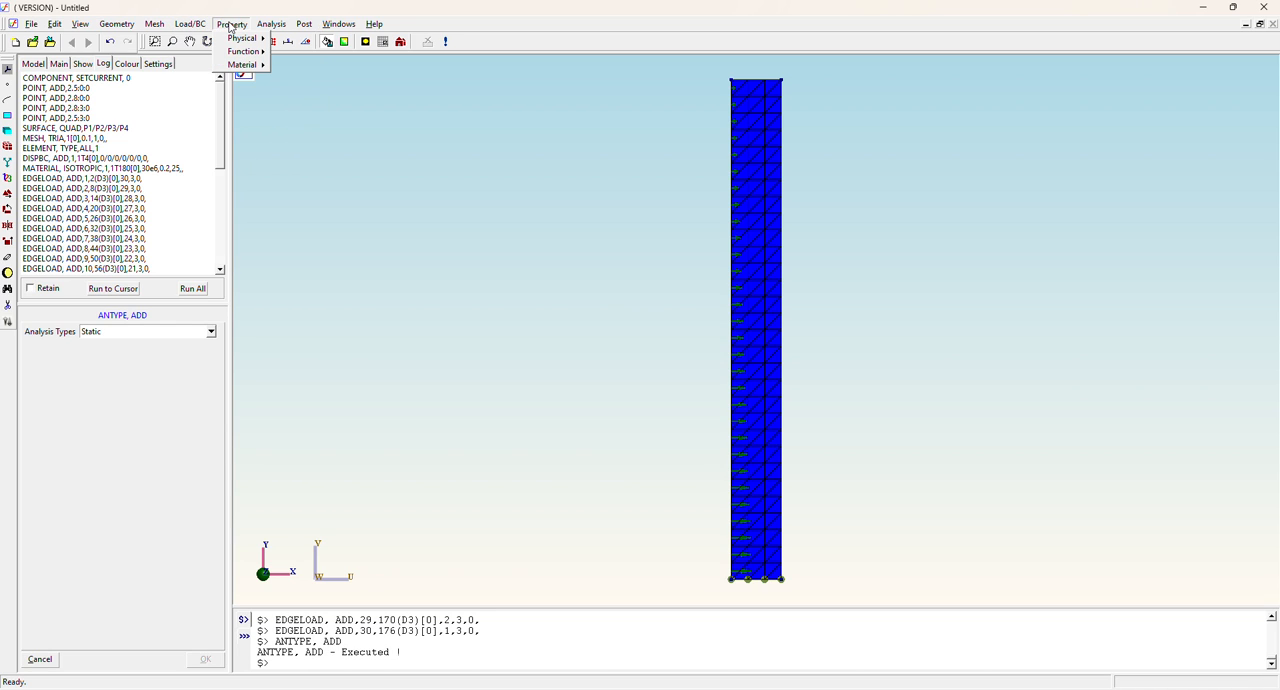
mouse_move(257, 70)
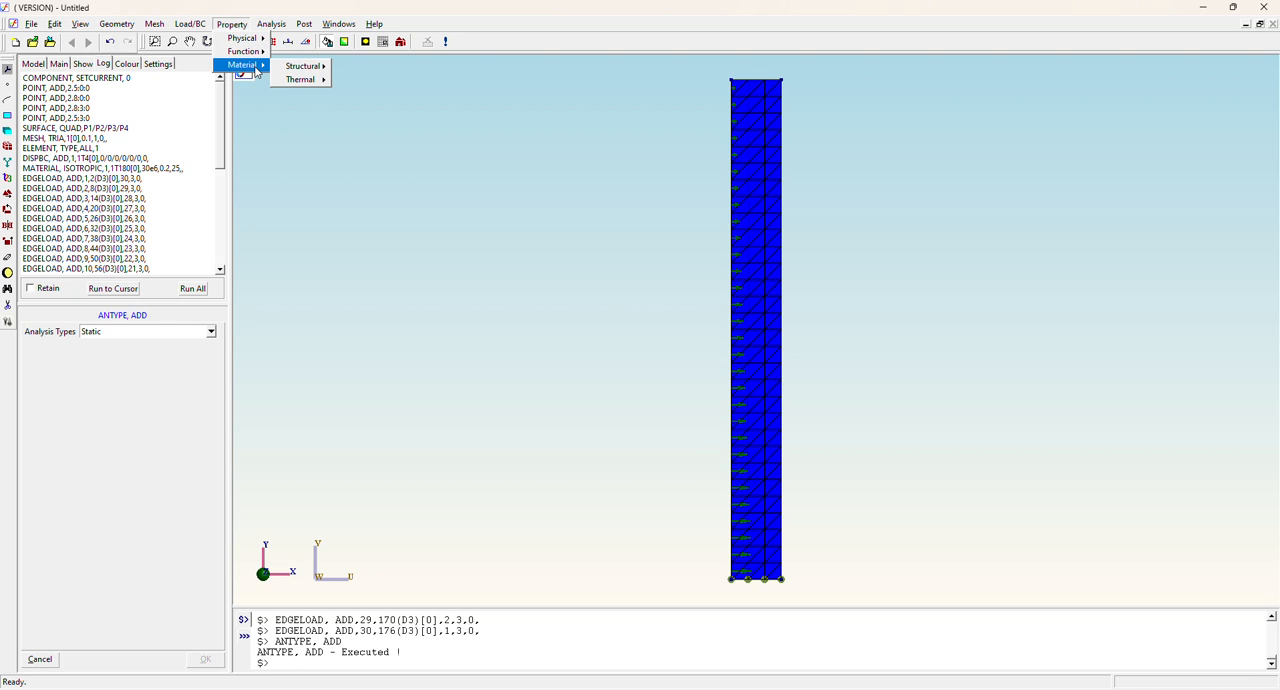
mouse_move(268, 22)
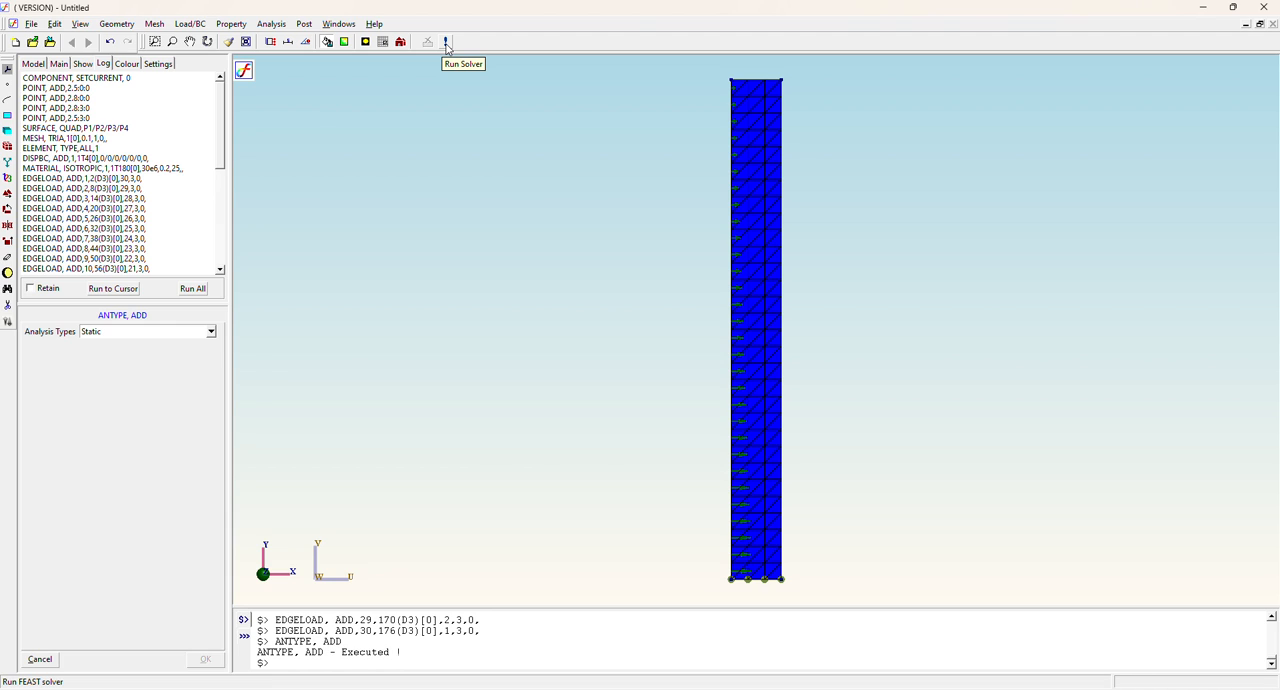
Run the solver, saving the project as Tank_Axy in the BF folder and confirming the static analysis.
left_click(446, 43)
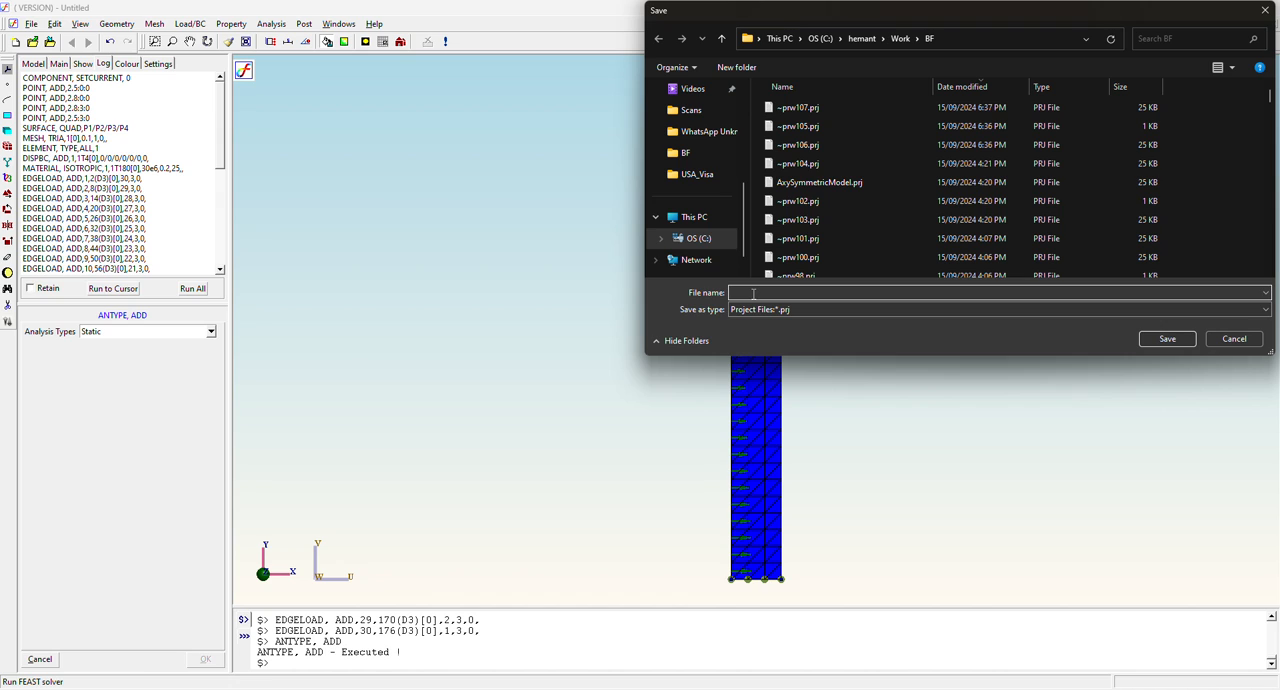
type("Ta")
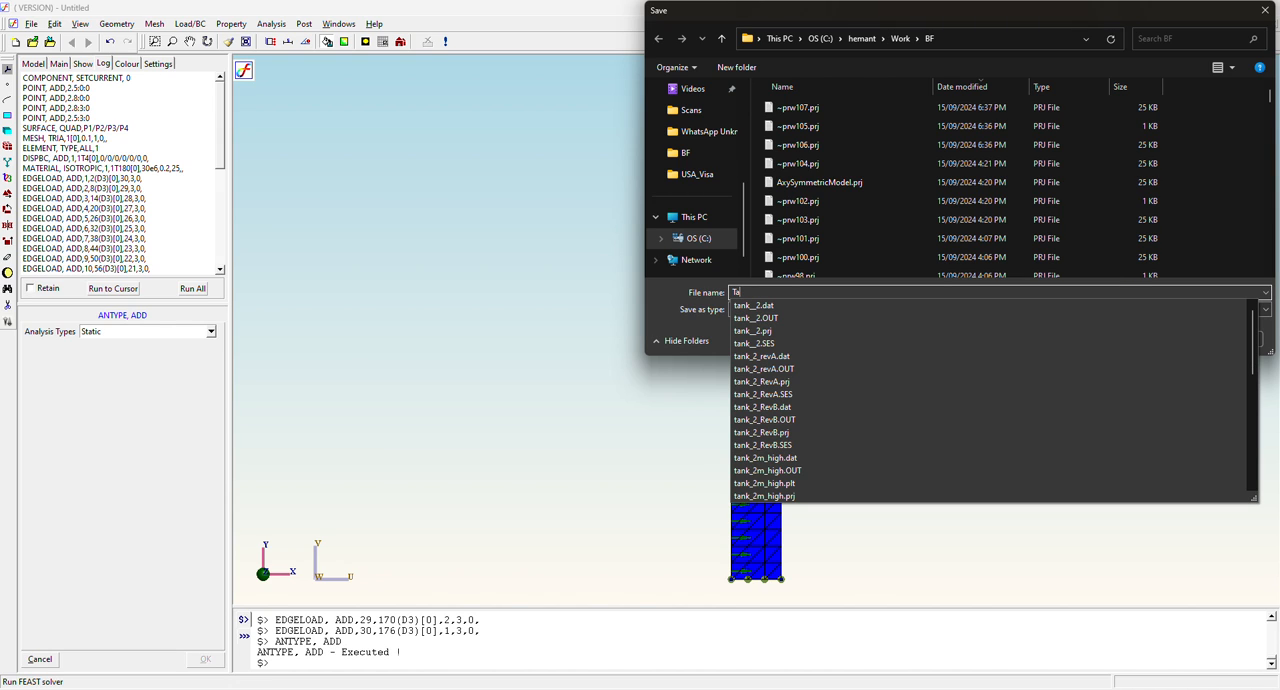
type("nke")
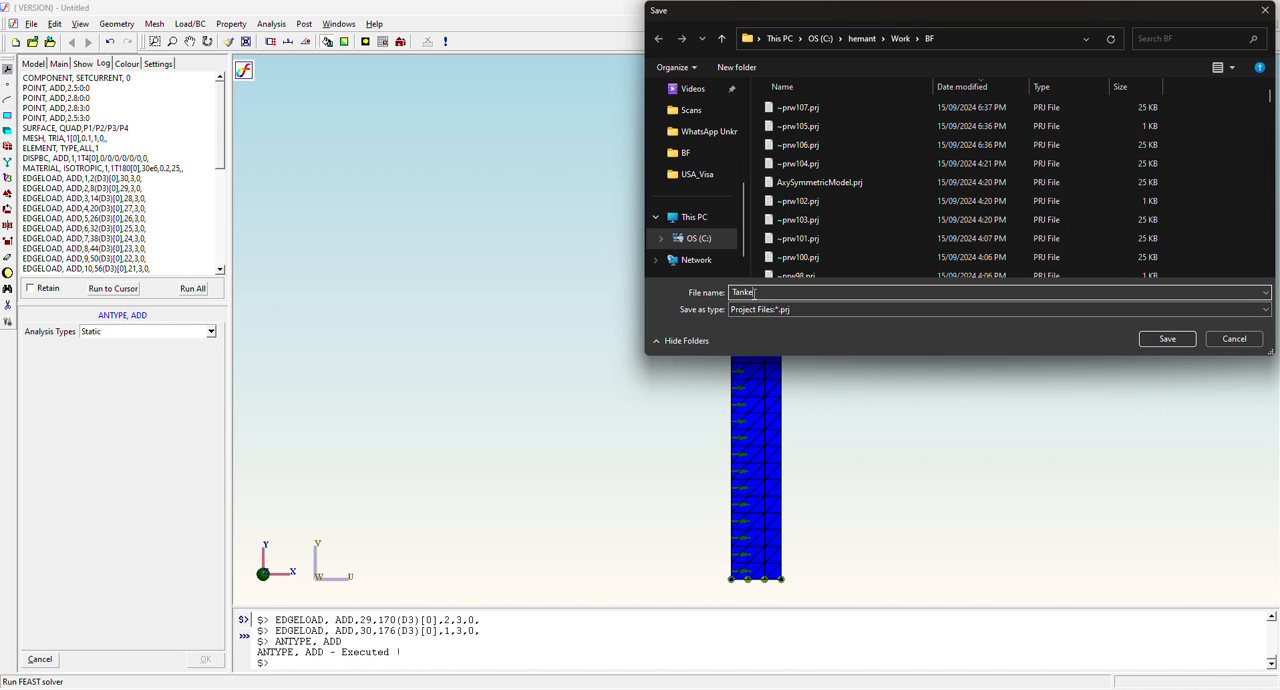
key("BackSpace")
type("-Axy")
key("BackSpace")
type("+")
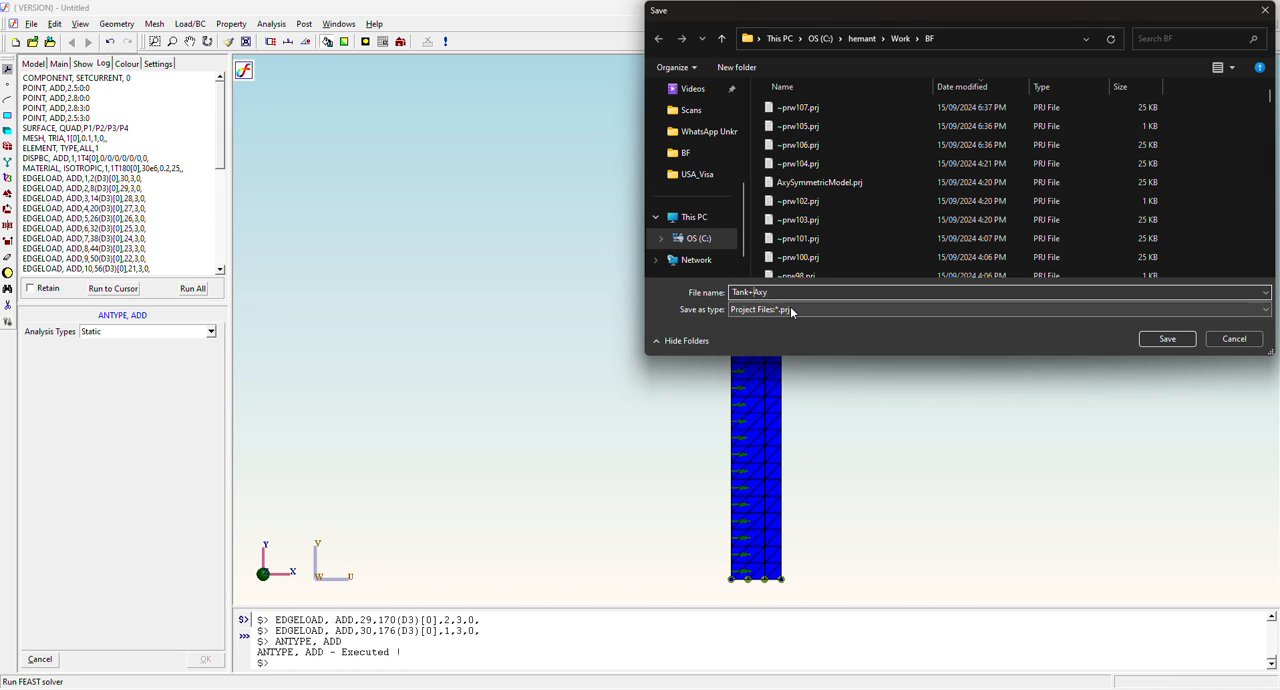
type("_")
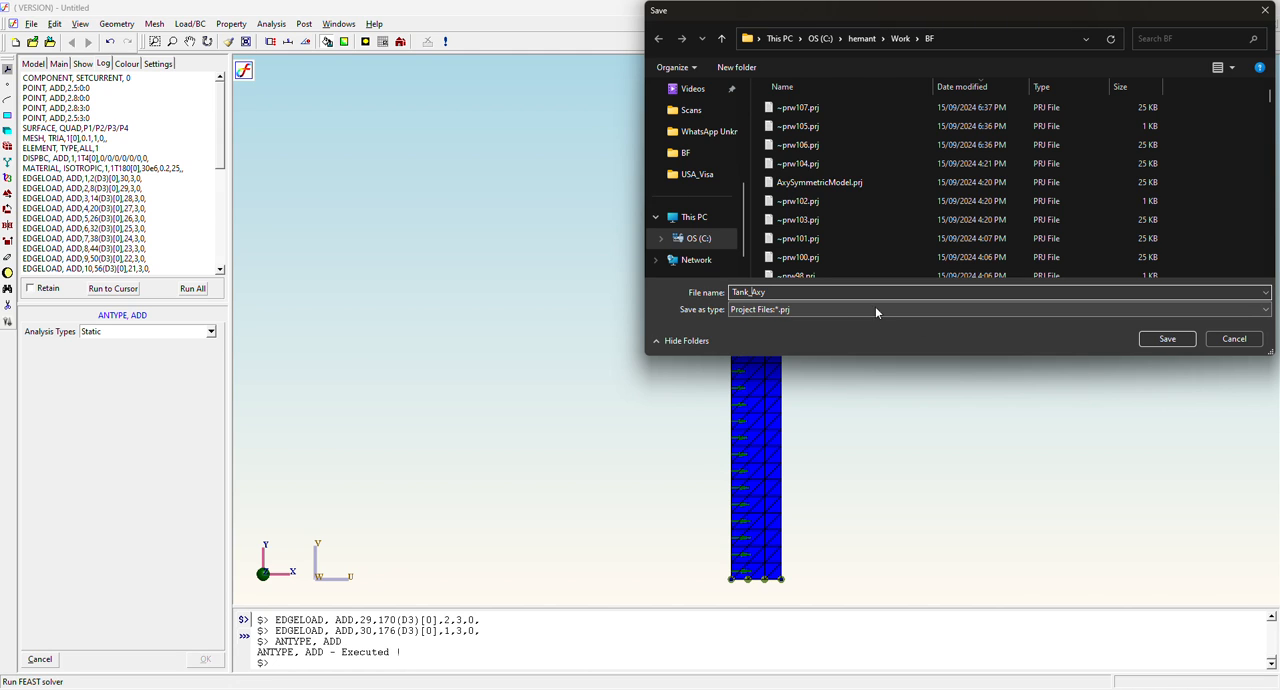
left_click(1150, 339)
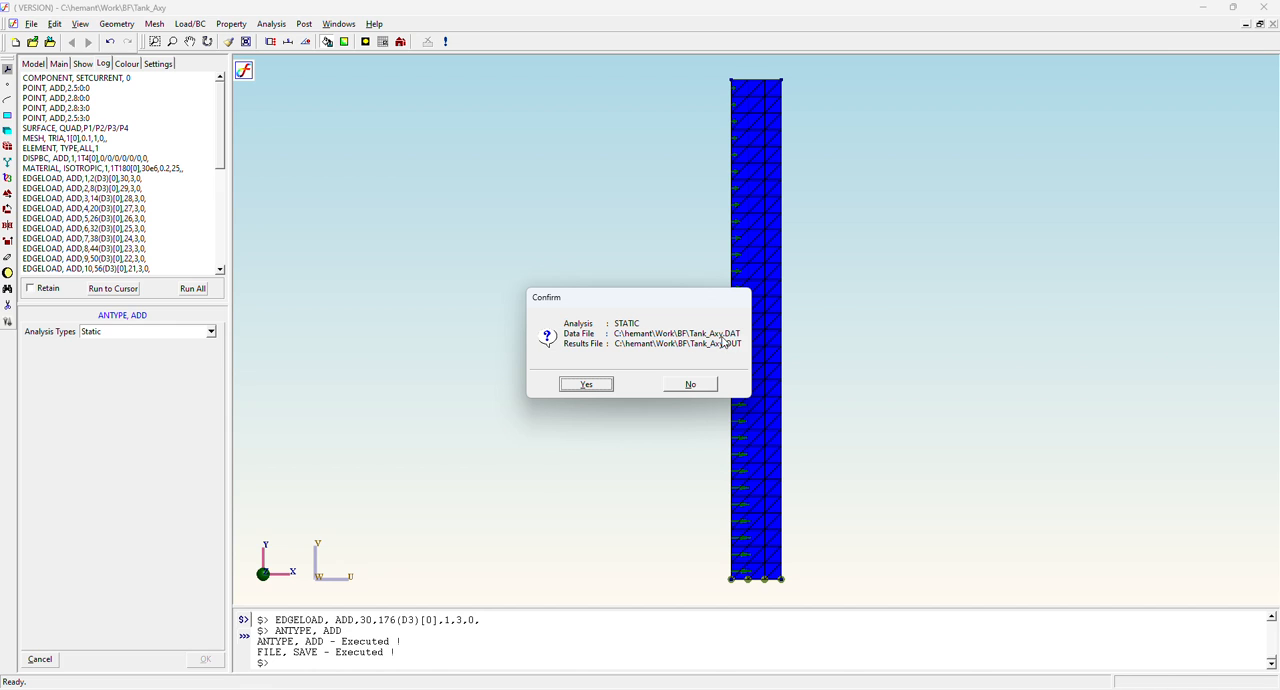
left_click(587, 387)
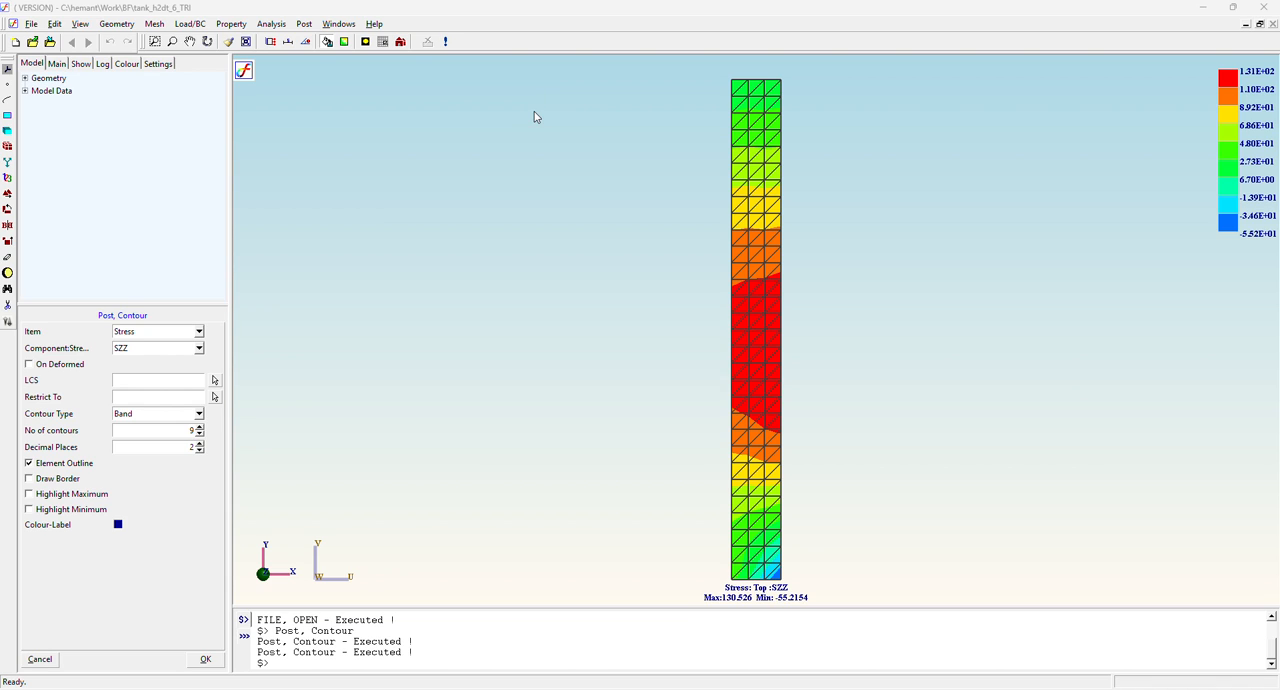
Plot the displacement deflection at scale 1 superimposed on the undeformed mesh, and animate it.
left_click(305, 24)
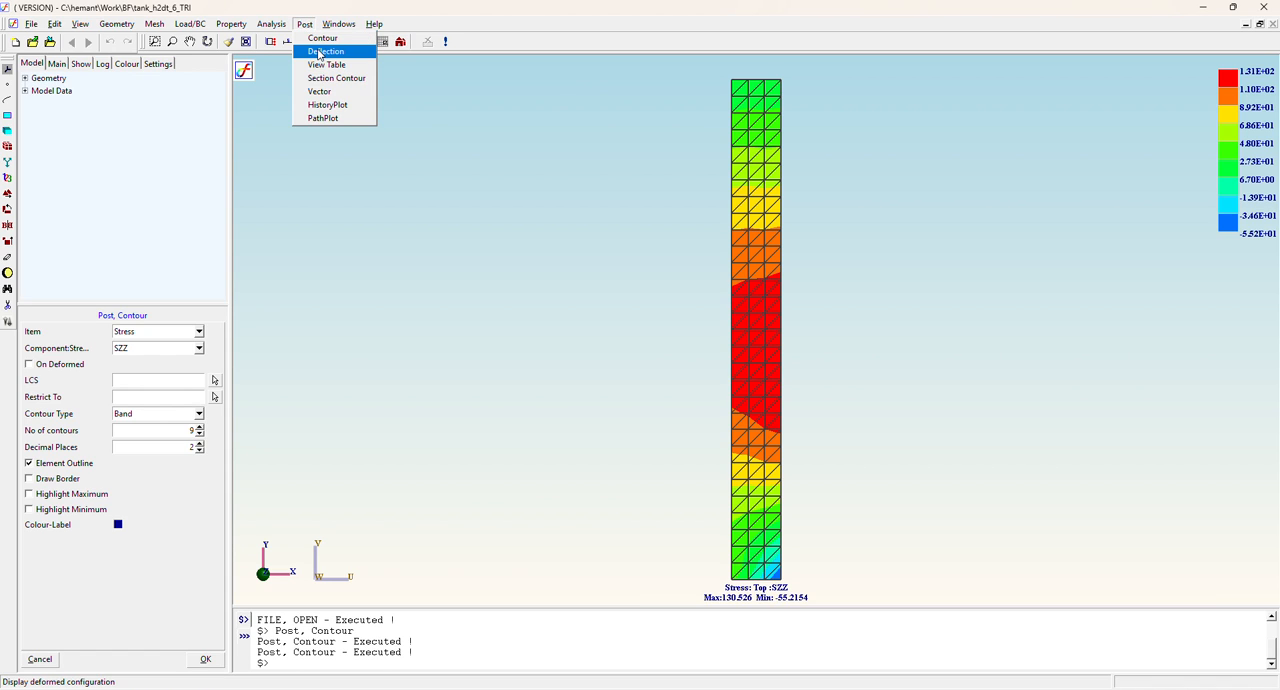
left_click(318, 52)
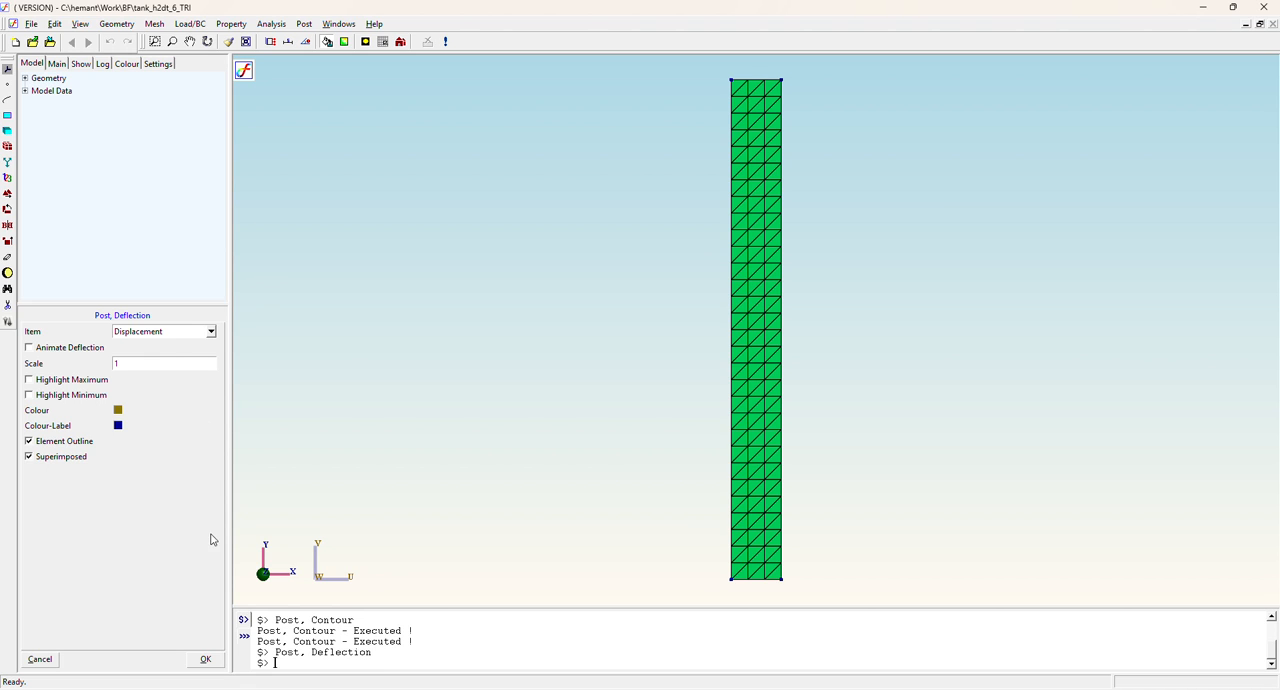
left_click(205, 660)
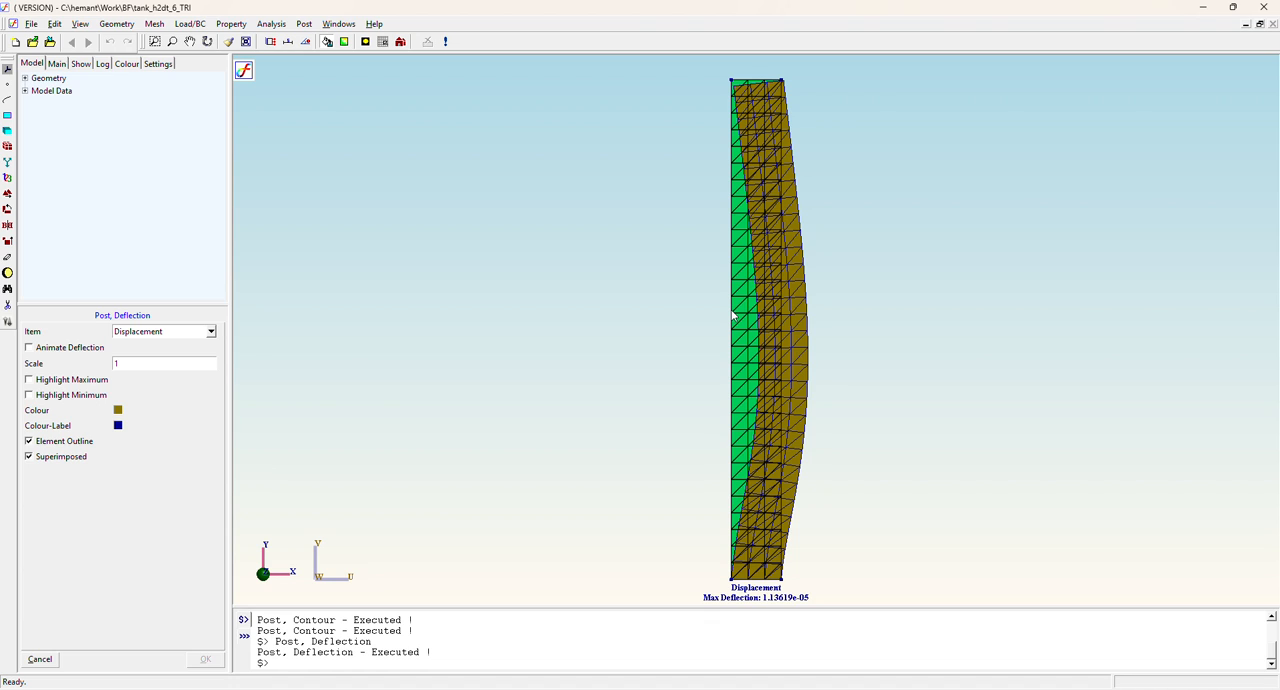
left_click(62, 347)
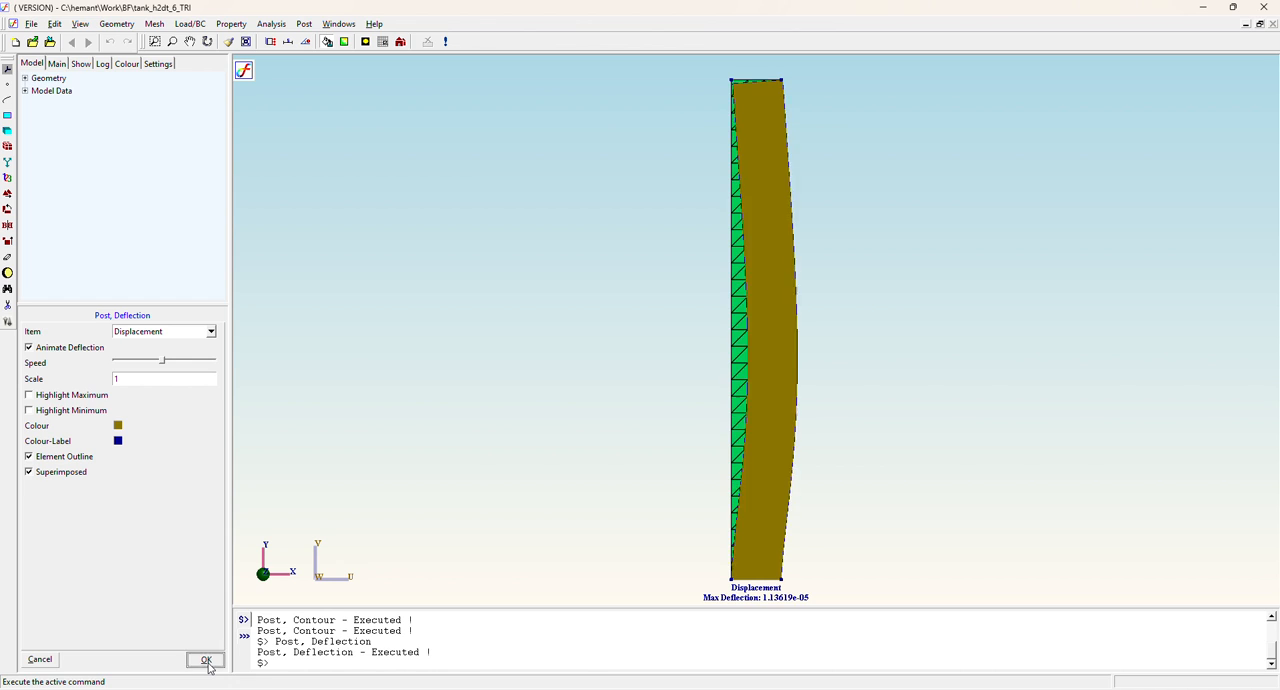
left_click(207, 664)
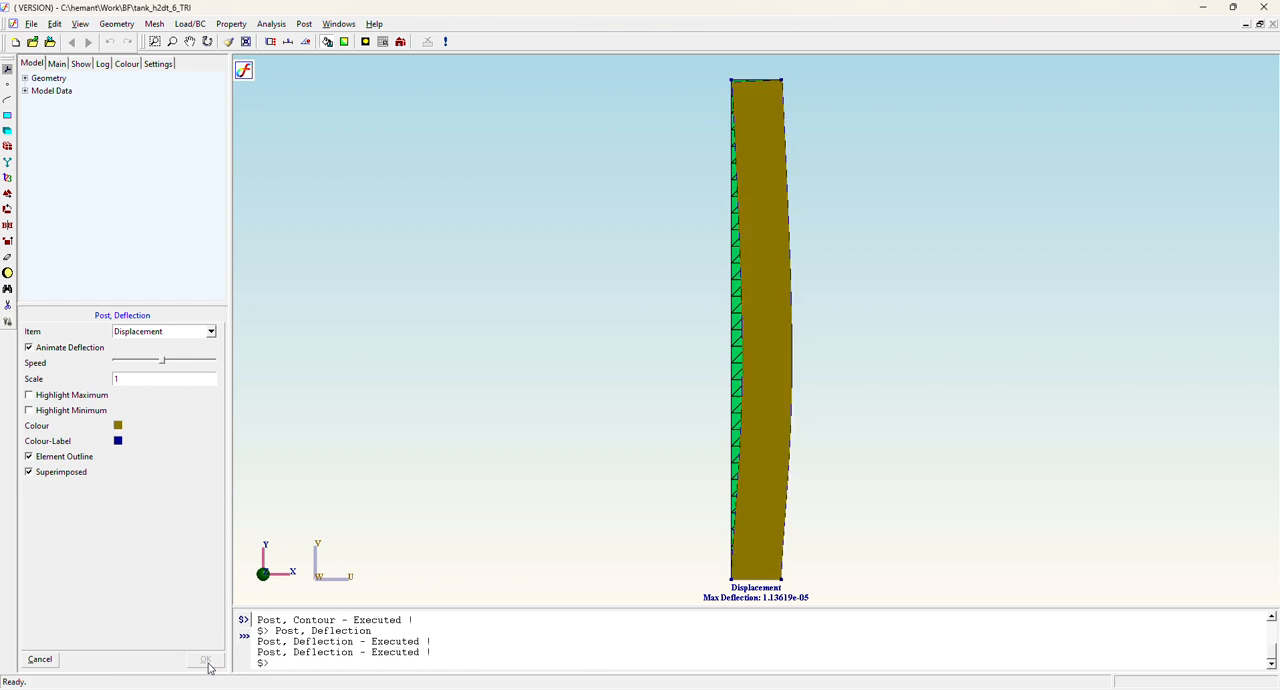
left_click(186, 334)
left_click(283, 106)
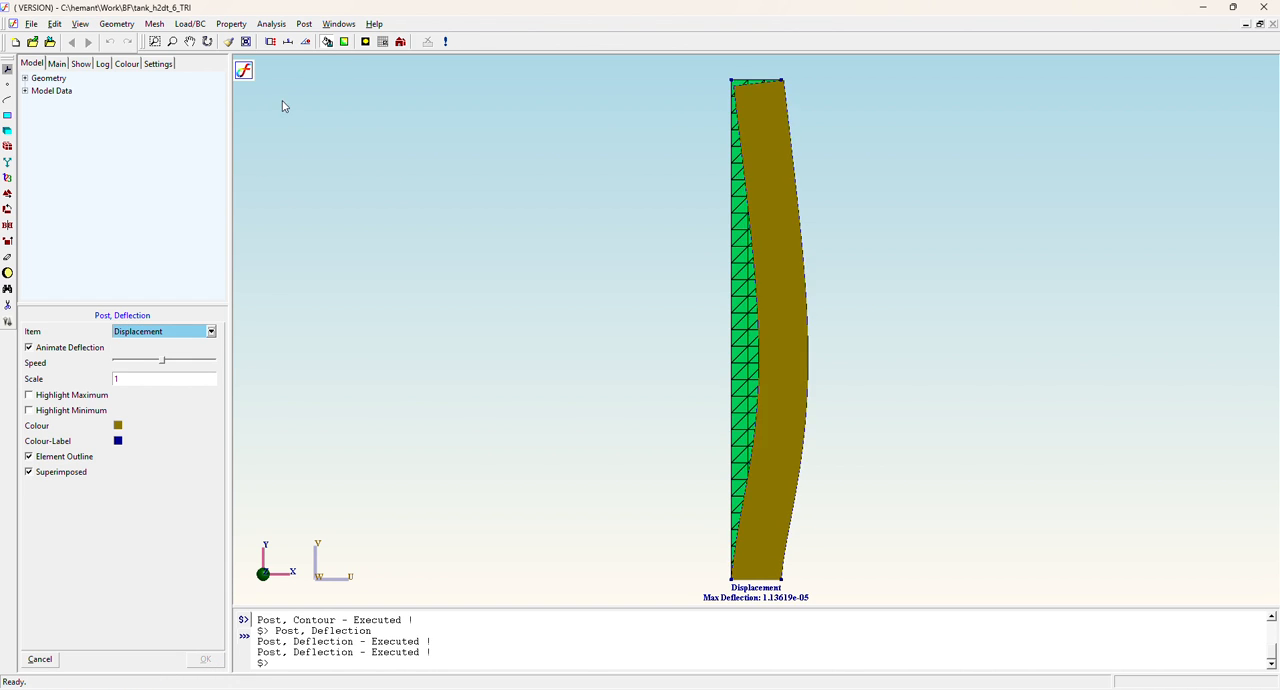
Plot the stress contours for the vonMises and SZZ components as bands with element outlines.
left_click(304, 23)
left_click(320, 37)
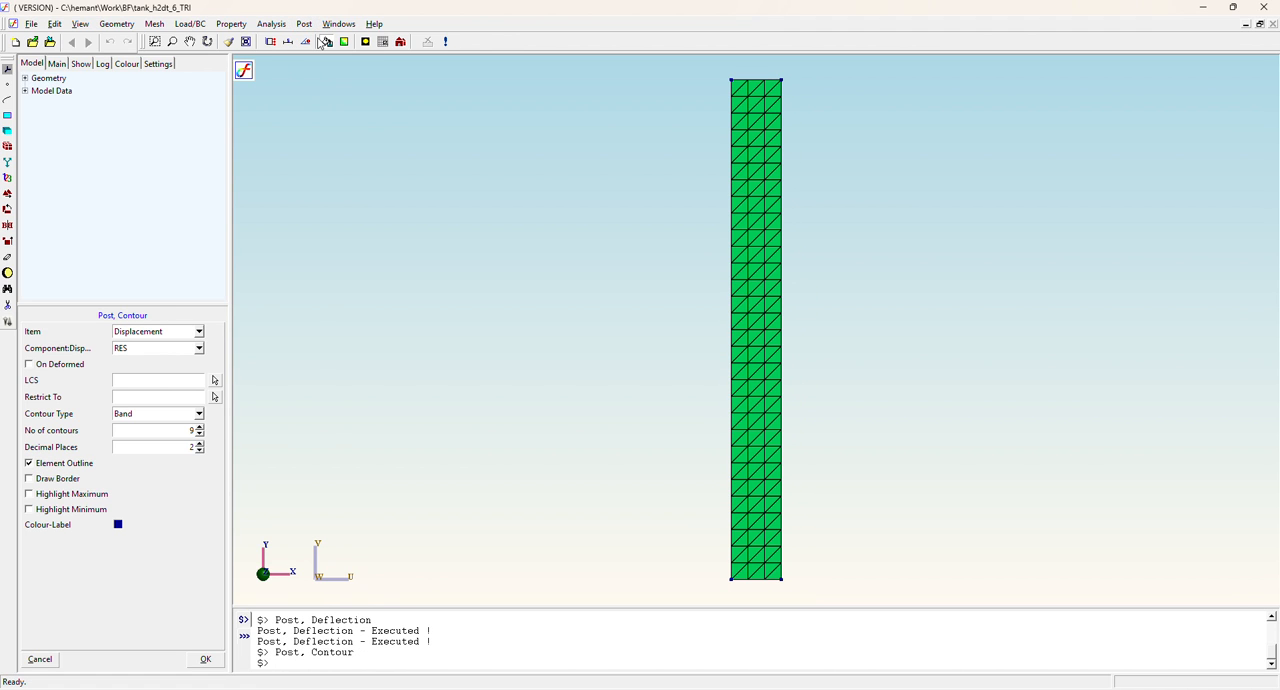
left_click(141, 333)
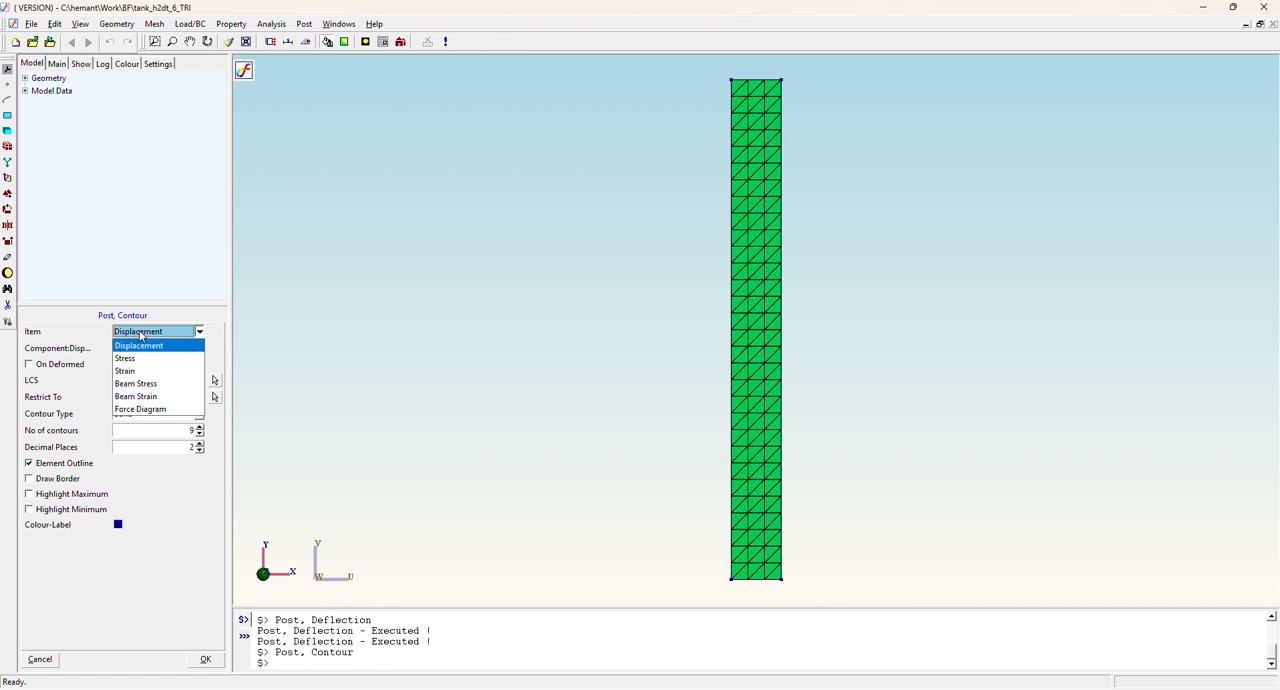
left_click(140, 357)
left_click(140, 348)
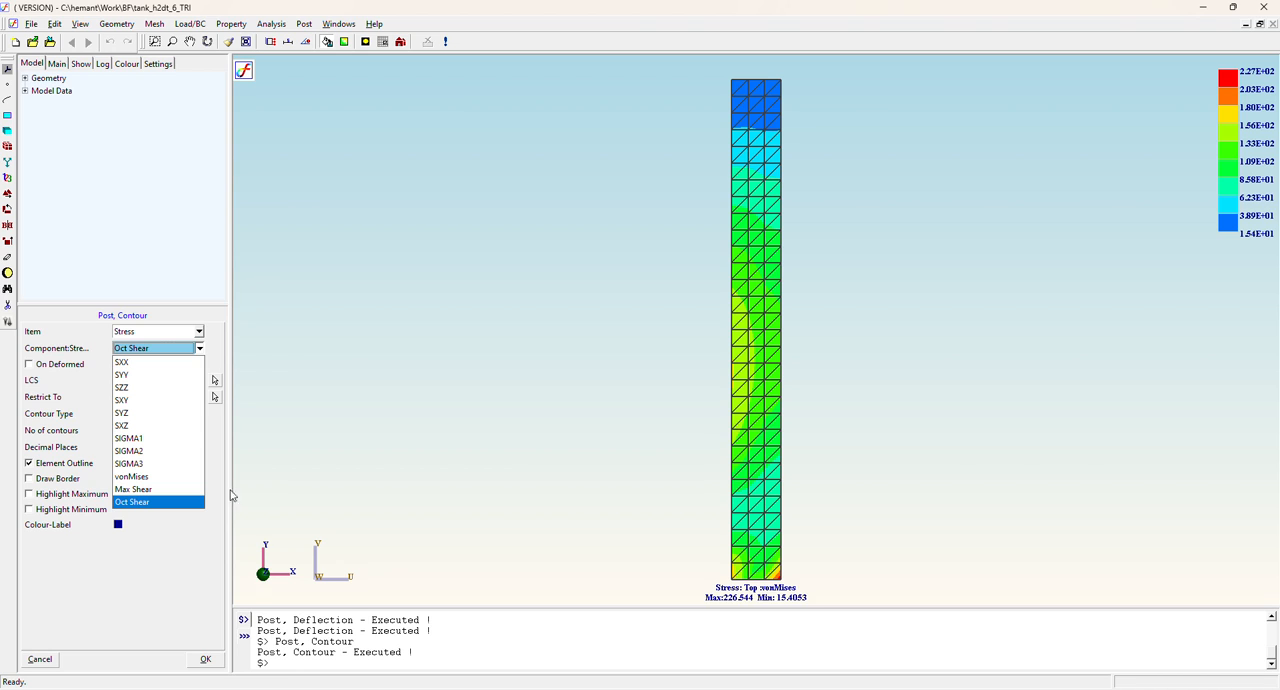
left_click(138, 388)
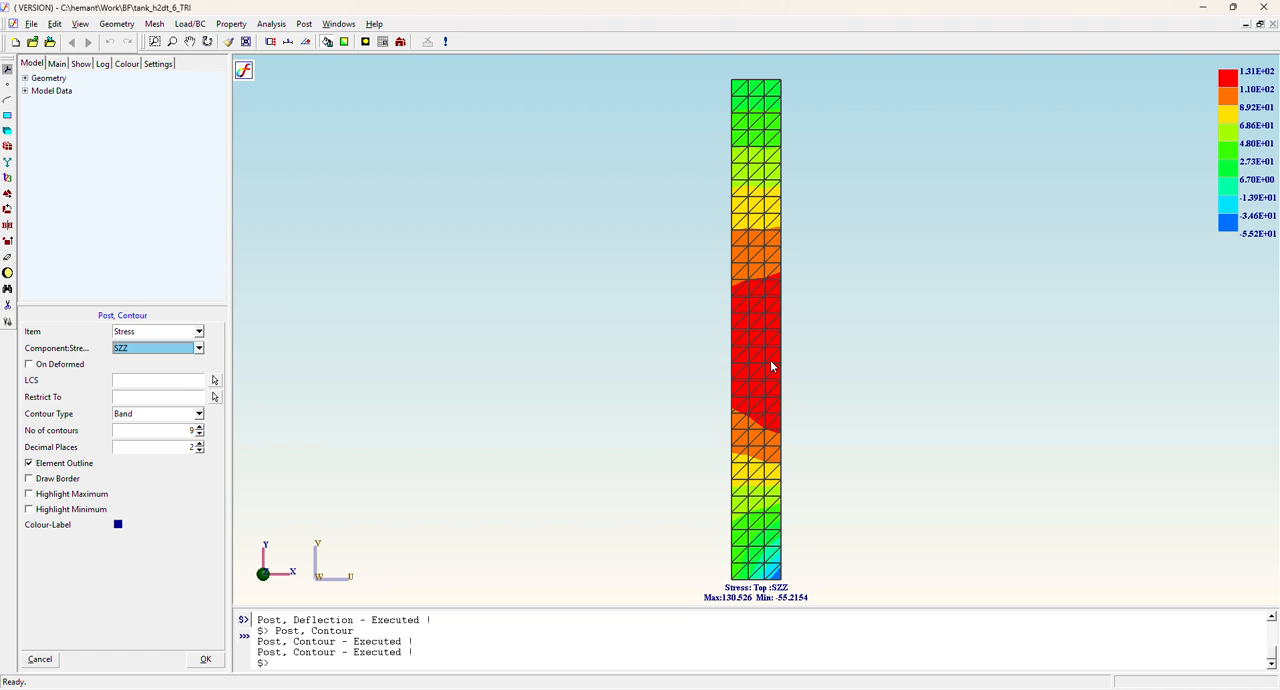
Switch the stress contour to the SYY component and examine the inner corner at the wall's base.
left_click(153, 349)
left_click(128, 377)
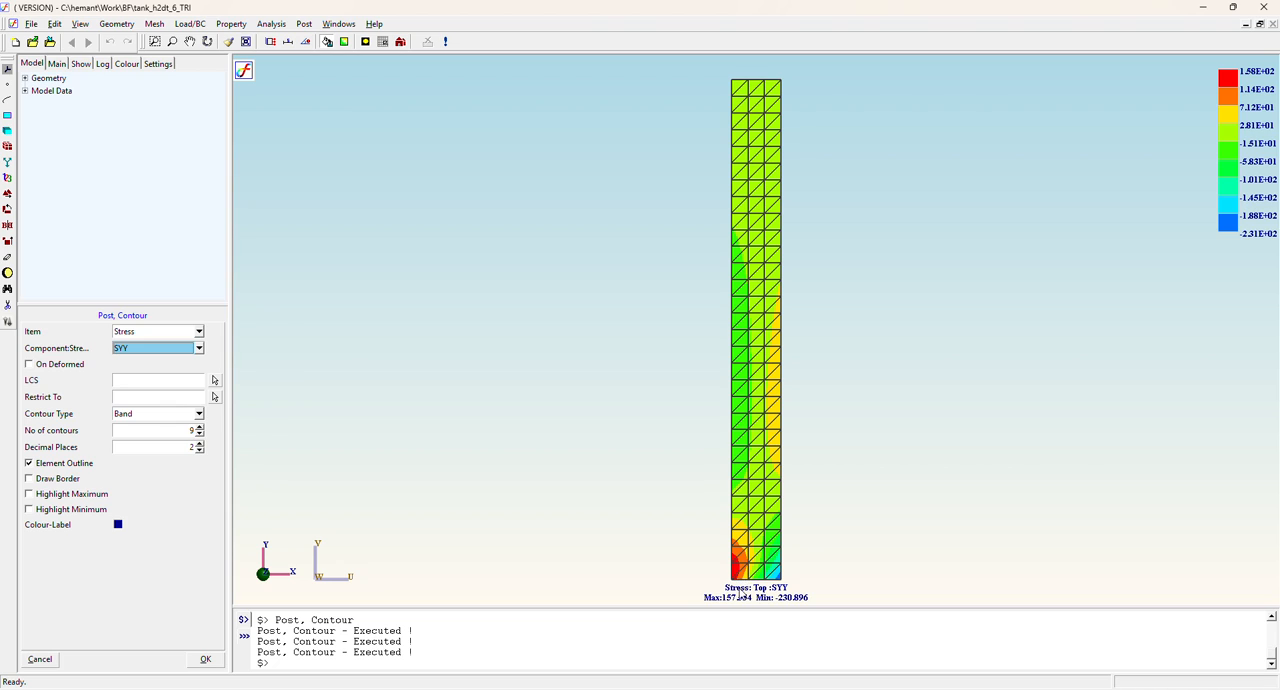
left_click(738, 579)
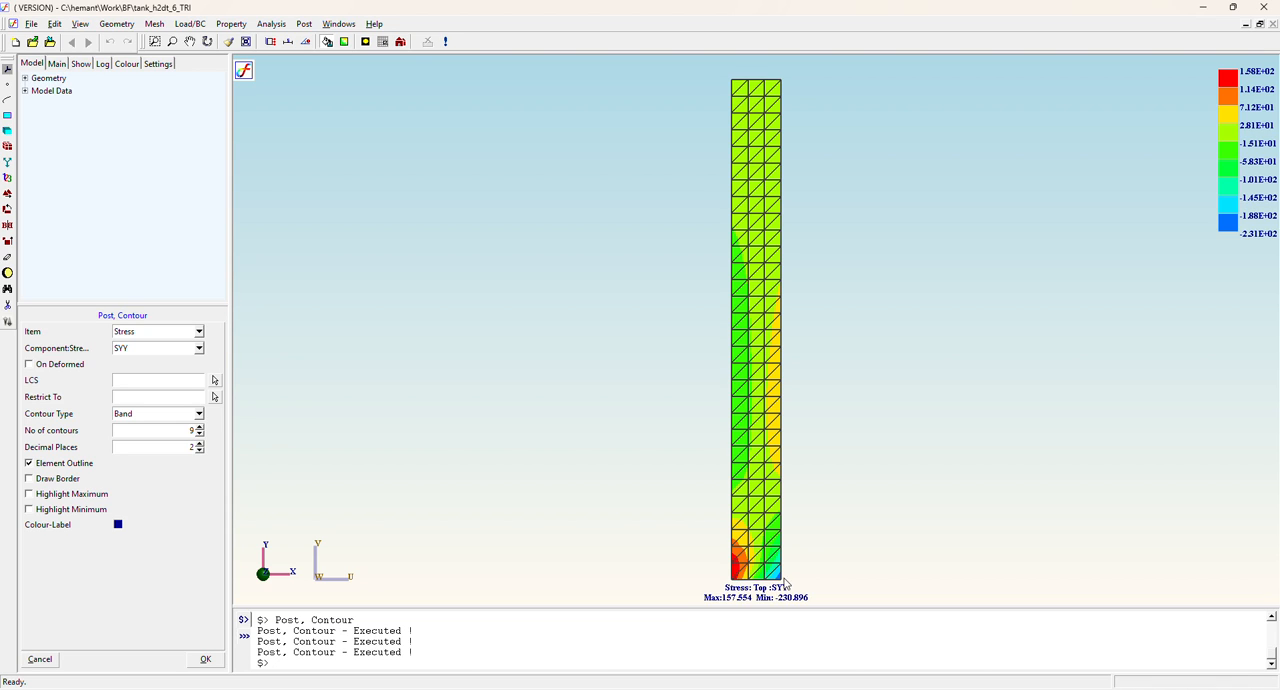
View the table of stress values for the inner corner node at the wall's base, and close it.
left_click(304, 23)
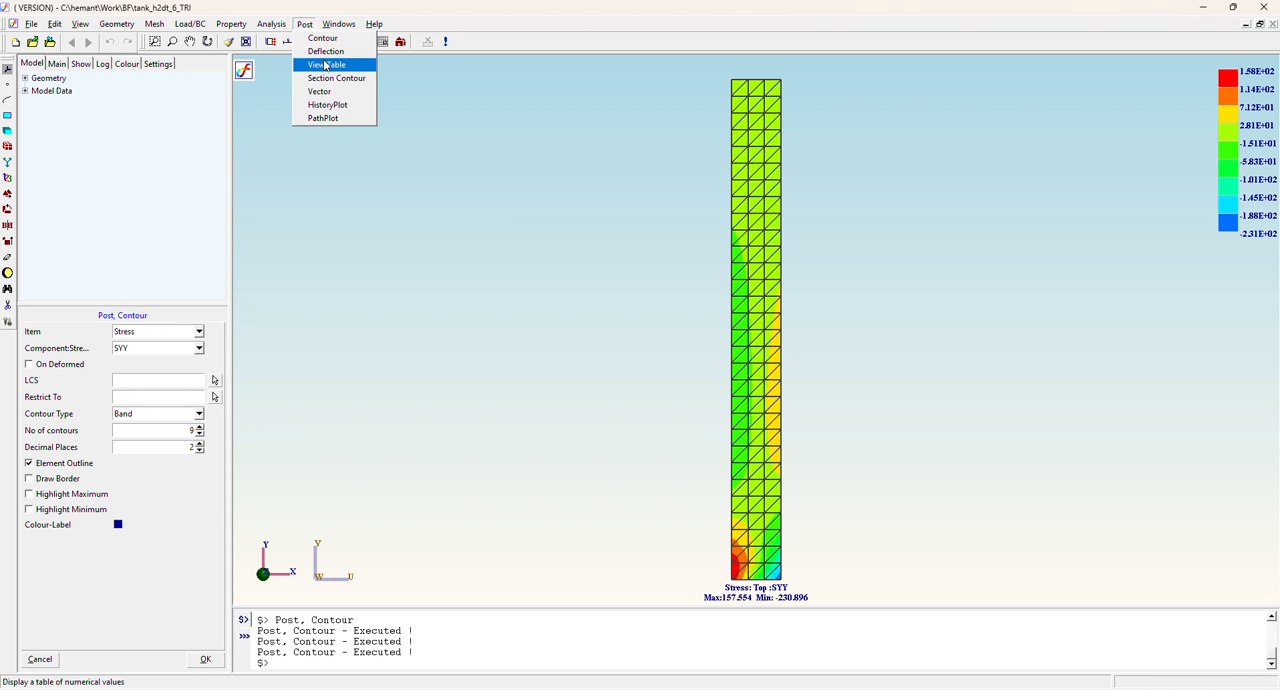
left_click(325, 65)
left_click(157, 332)
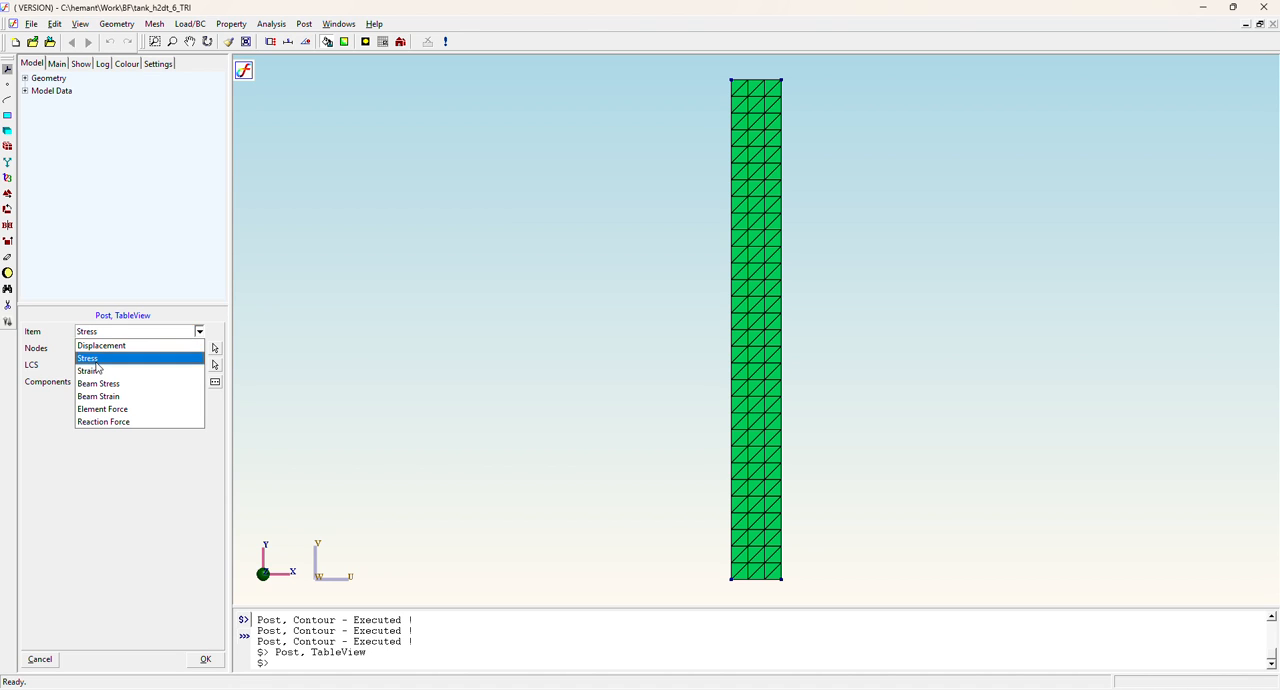
left_click(90, 358)
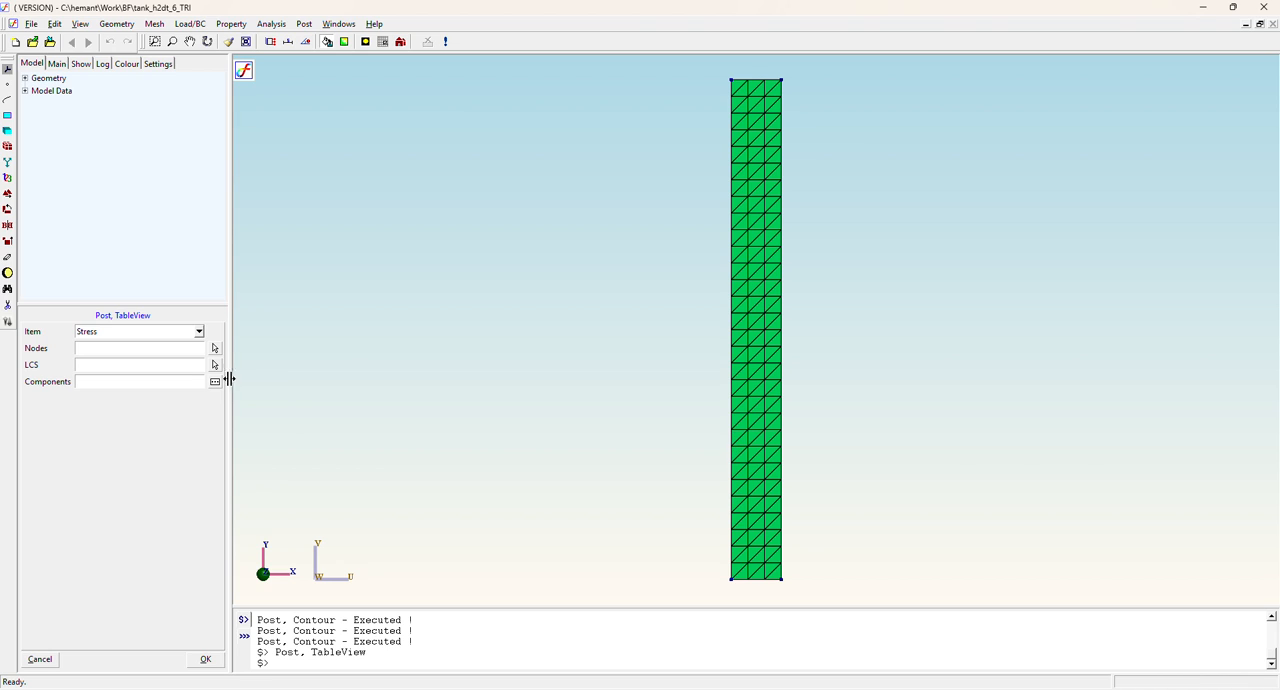
left_click(214, 348)
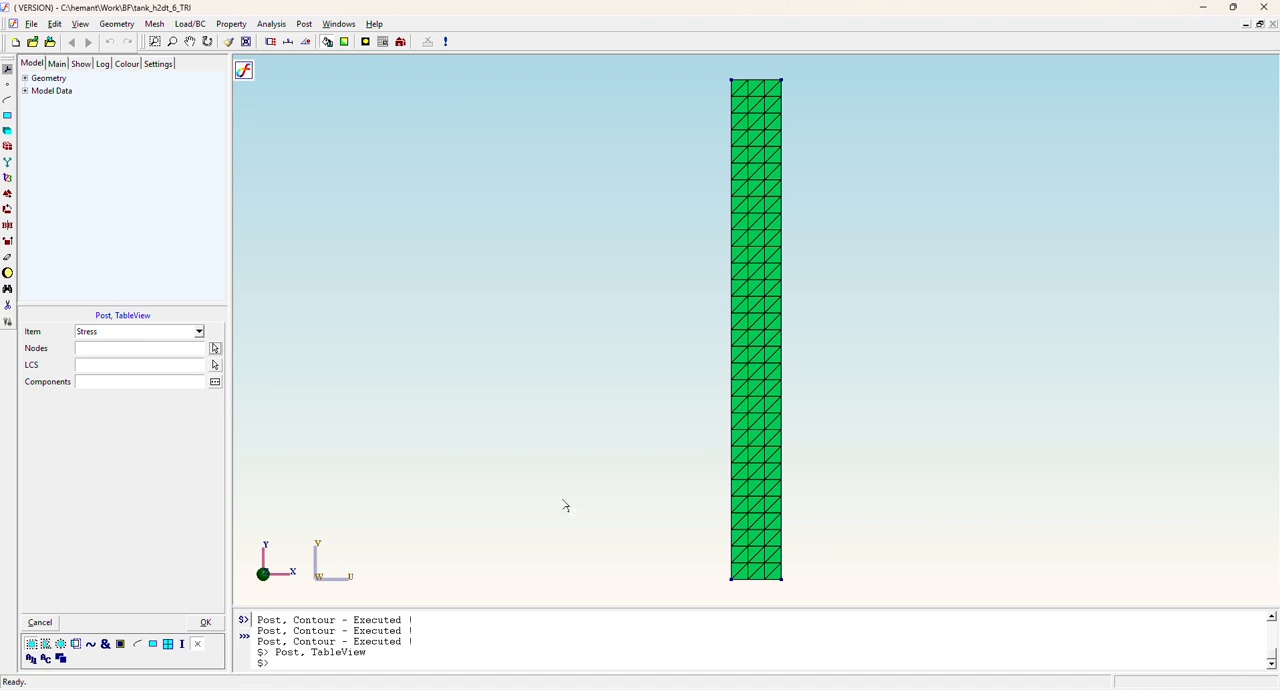
left_click(730, 580)
left_click(205, 624)
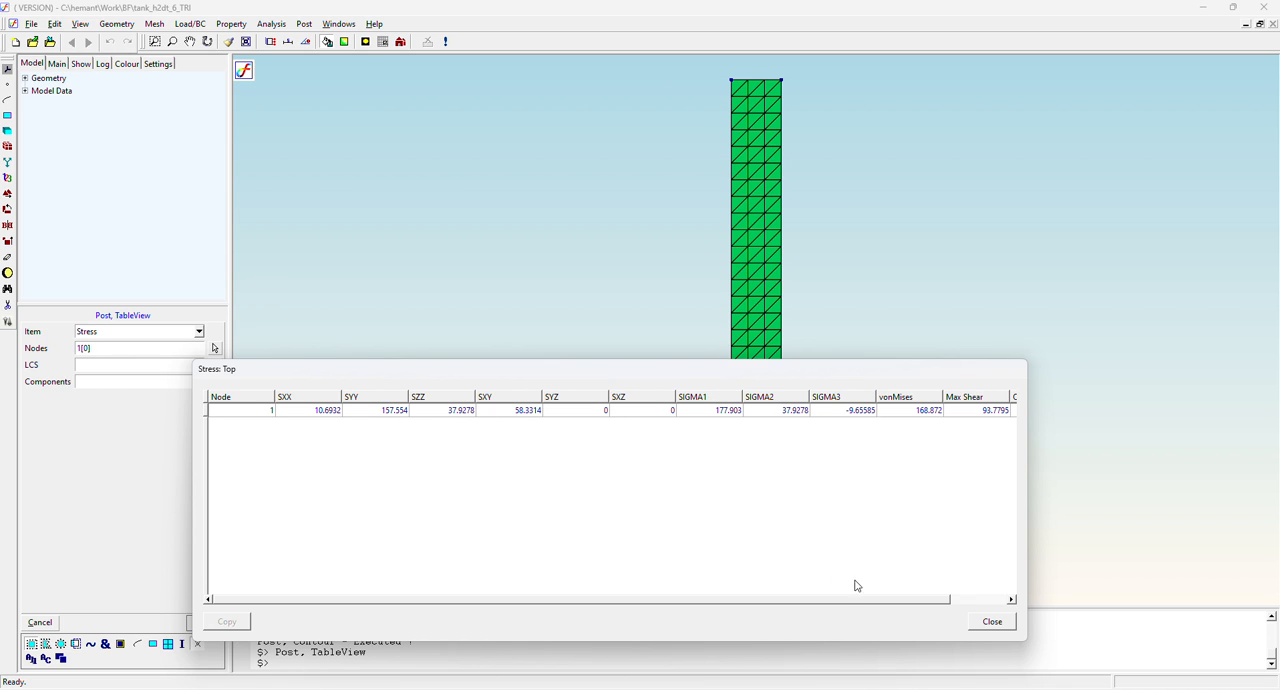
left_click(993, 622)
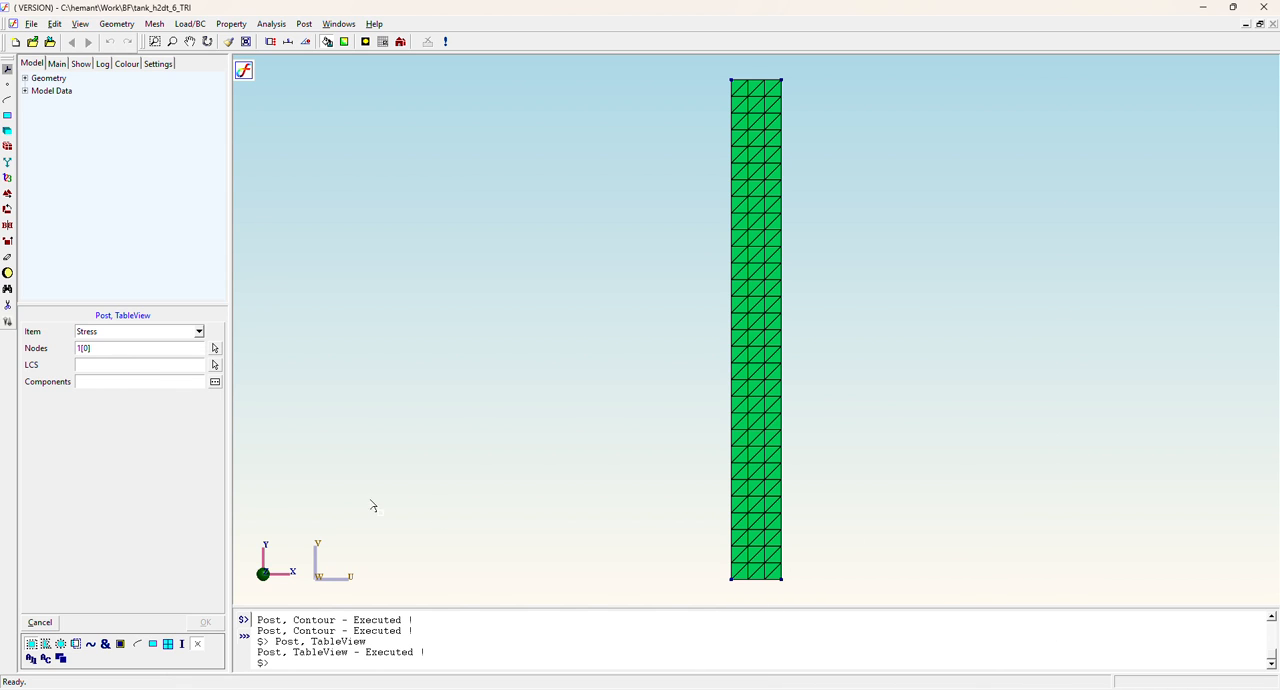
View the Reaction Force table for all four nodes along the wall's base, and close it.
left_click(105, 332)
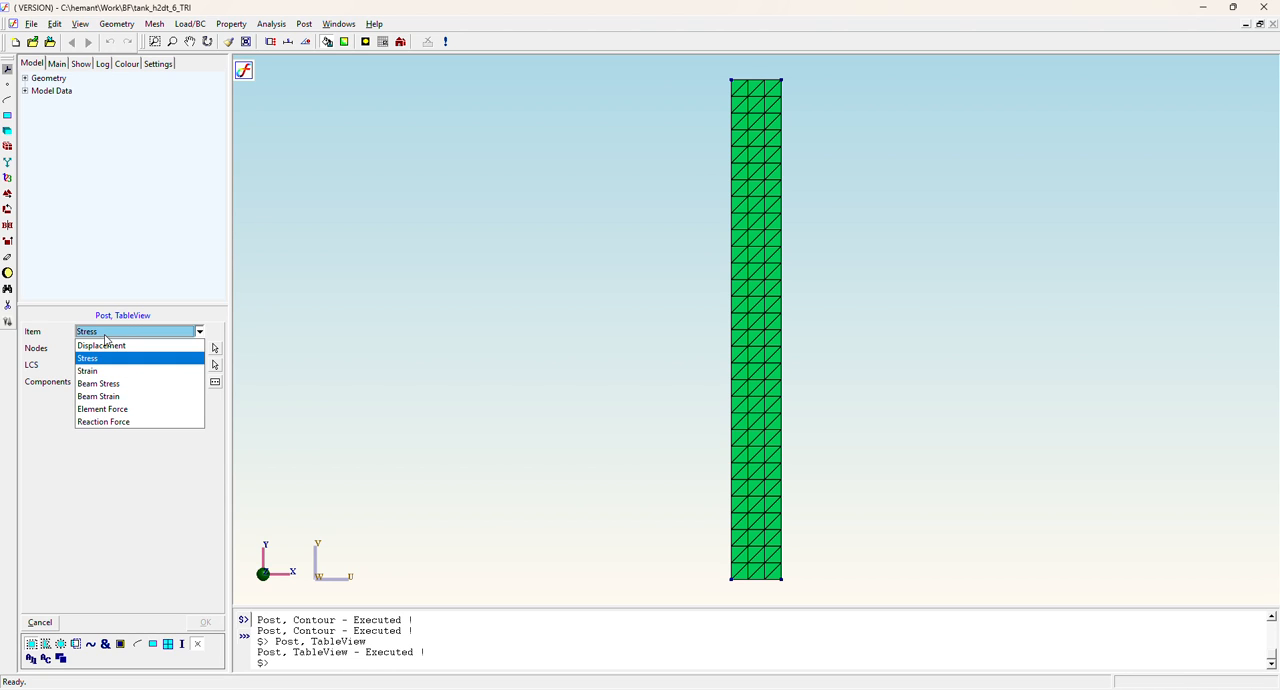
left_click(88, 422)
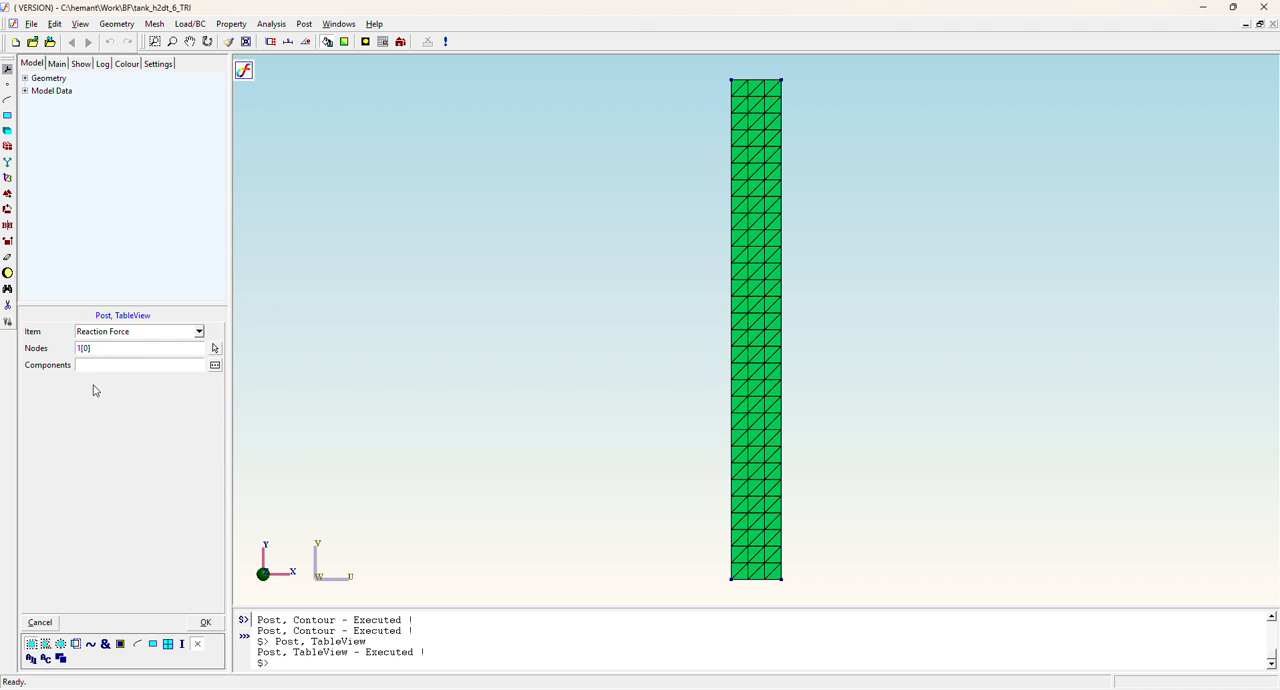
left_click(215, 349)
left_click_drag(710, 572, 848, 619)
left_click(205, 623)
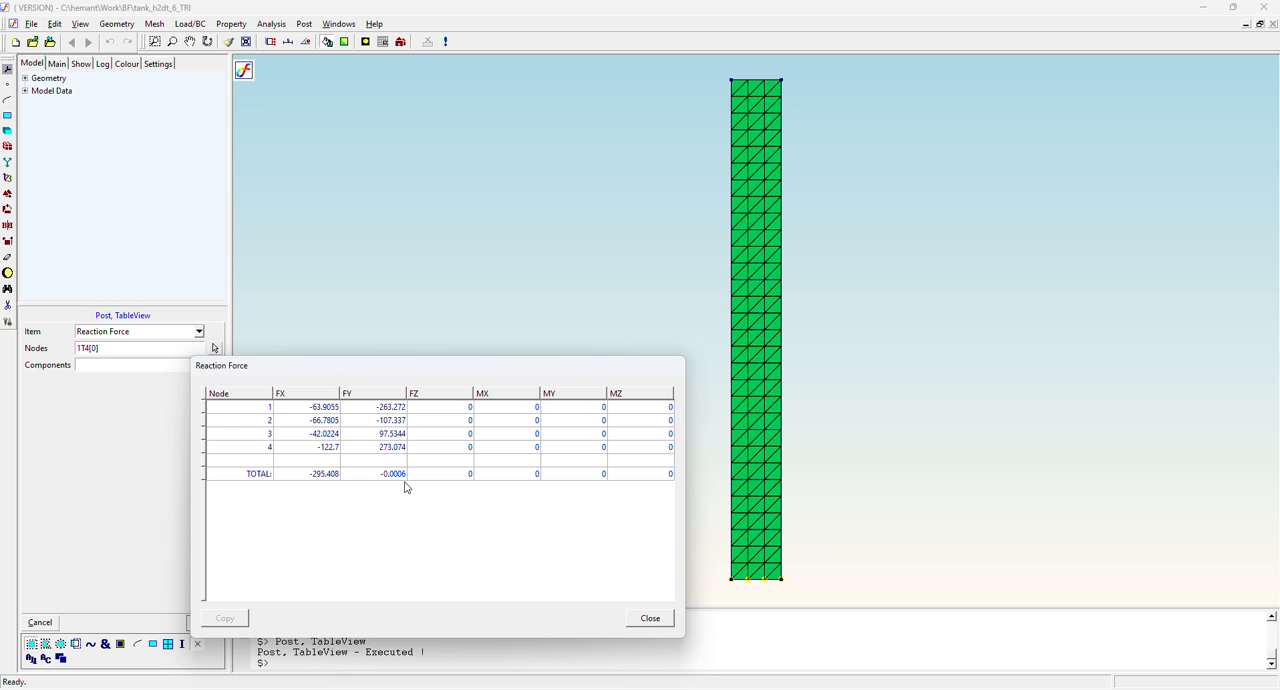
left_click(648, 619)
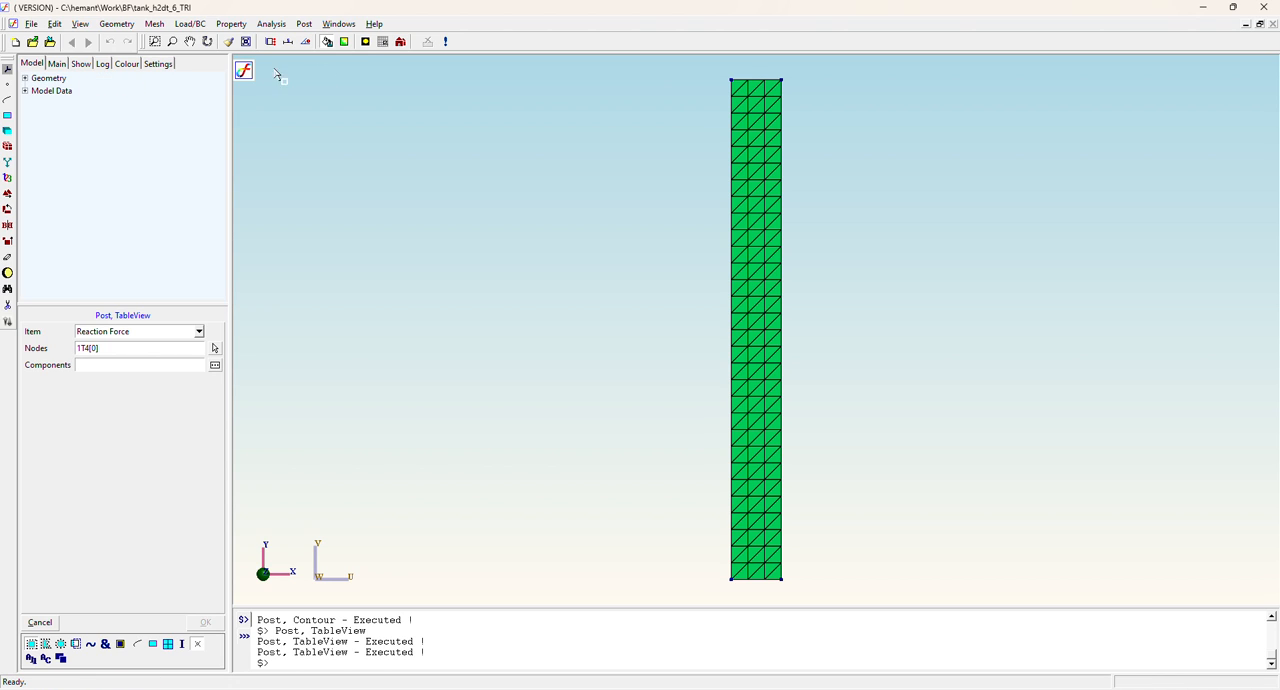
left_click(302, 24)
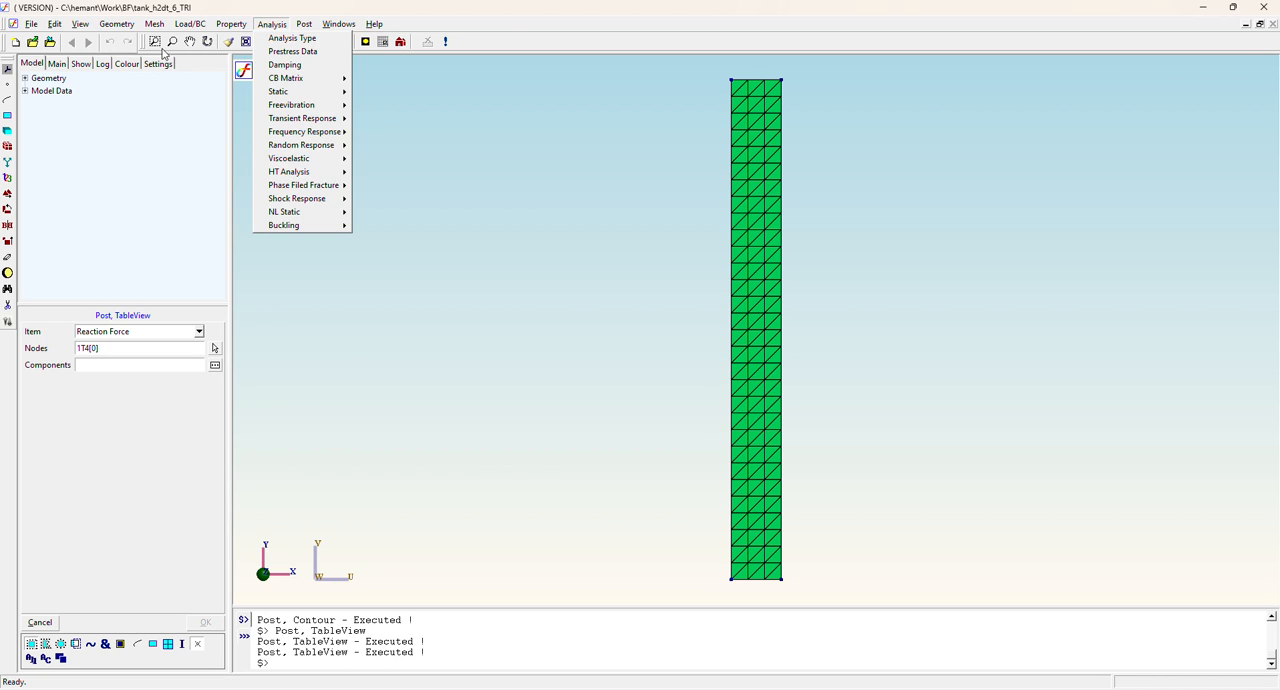
mouse_move(124, 27)
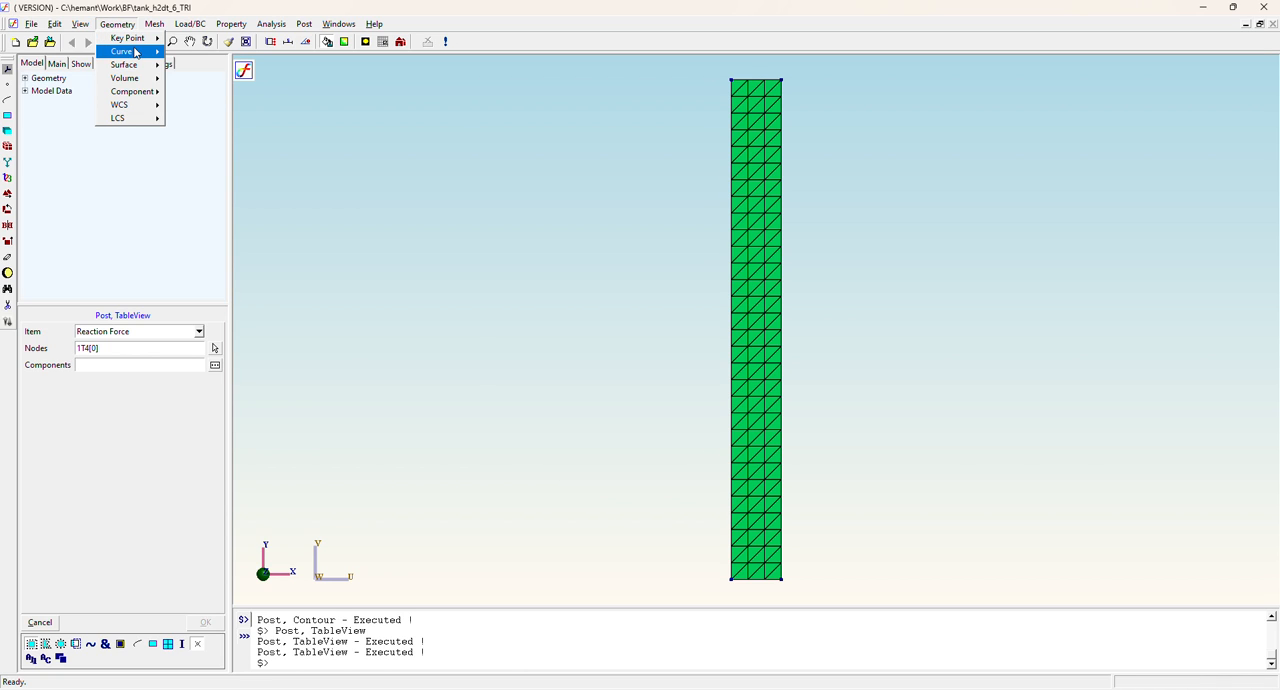
mouse_move(229, 55)
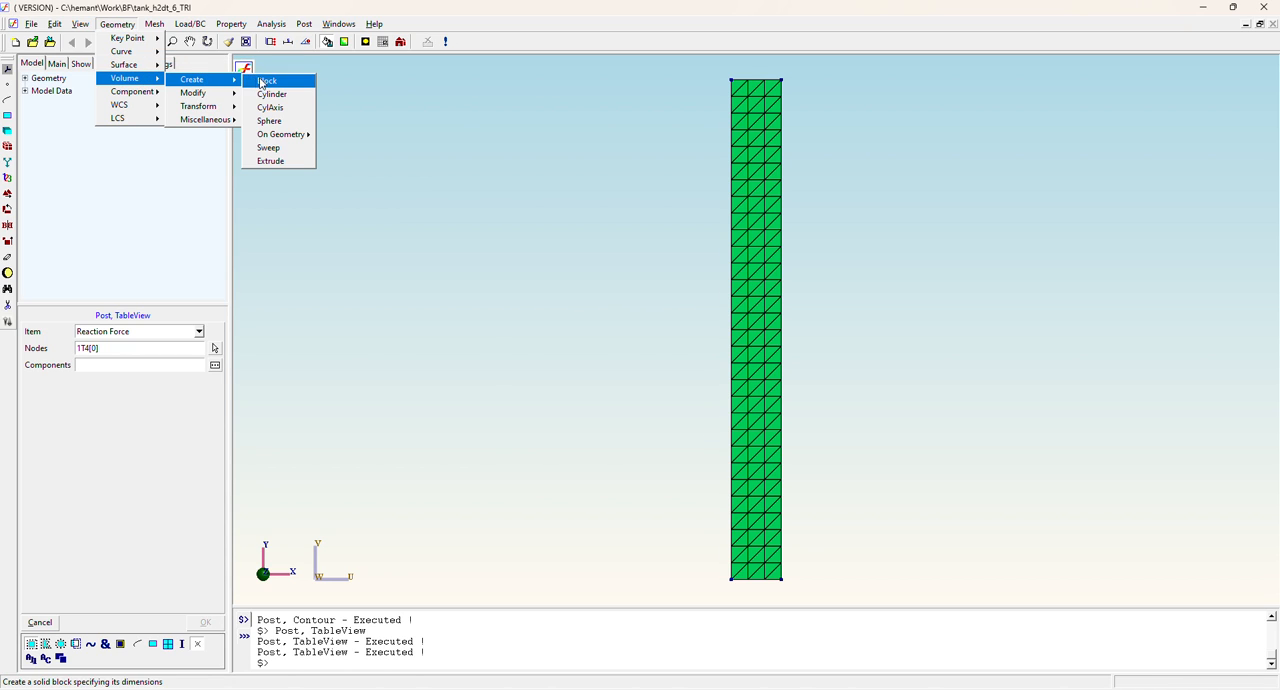
mouse_move(303, 136)
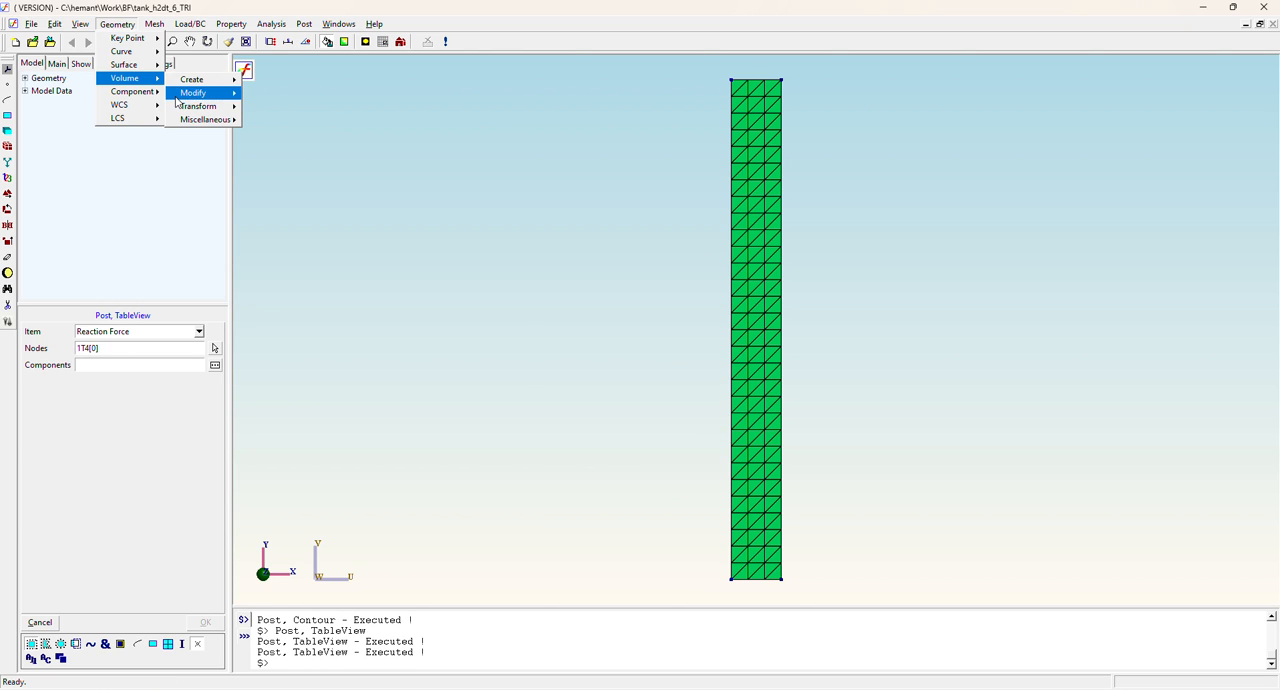
mouse_move(297, 29)
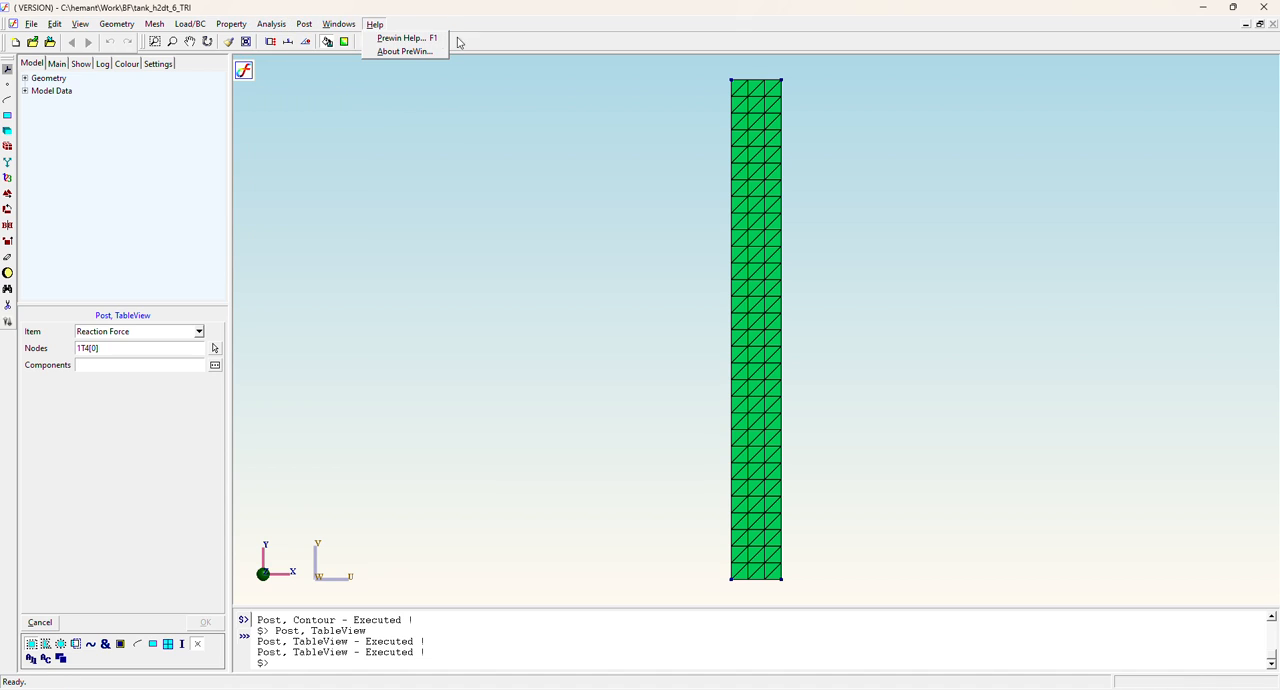